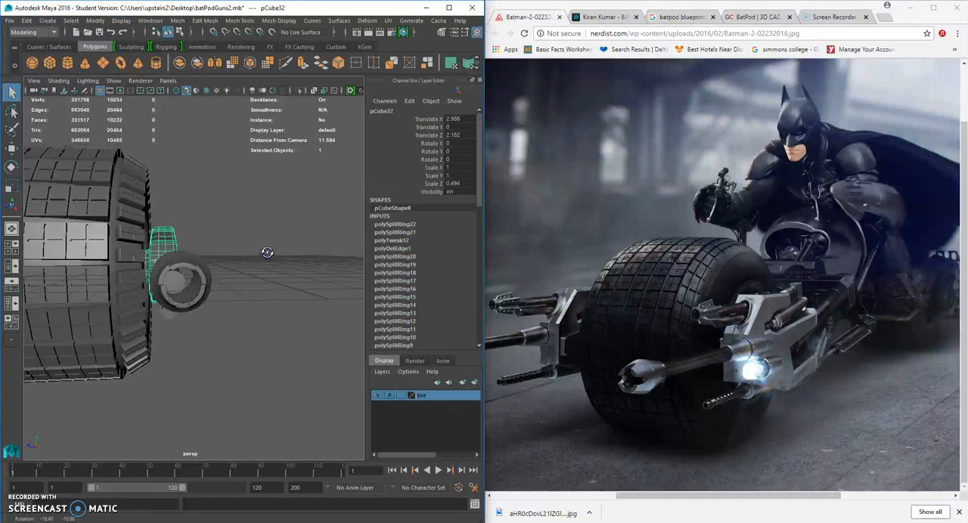
Move the muzzle piece forward so it is clear of the barrel's front end.
click(198, 272)
click(11, 150)
alt+drag(135, 219, 165, 220)
drag(204, 273, 66, 286)
Insert an edge loop around the barrel cylinder close to its front end.
click(181, 285)
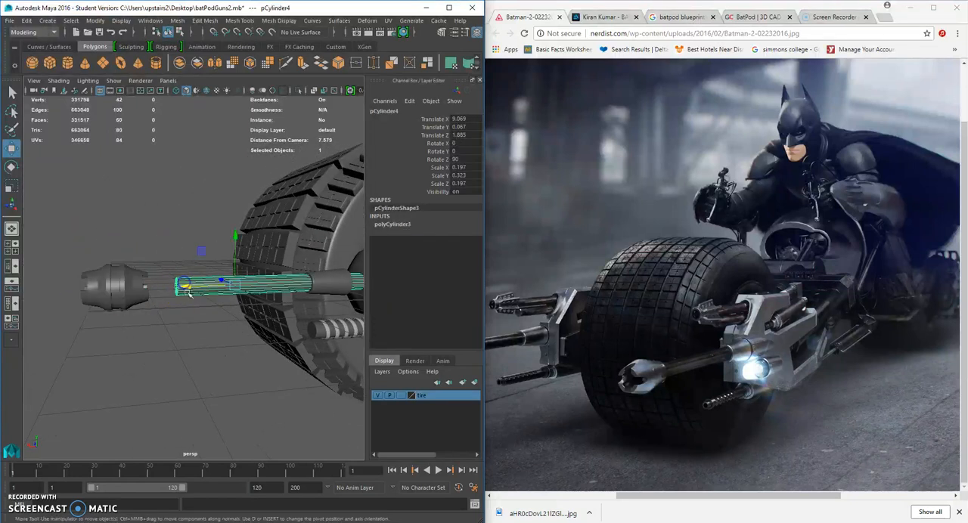
click(239, 20)
click(264, 87)
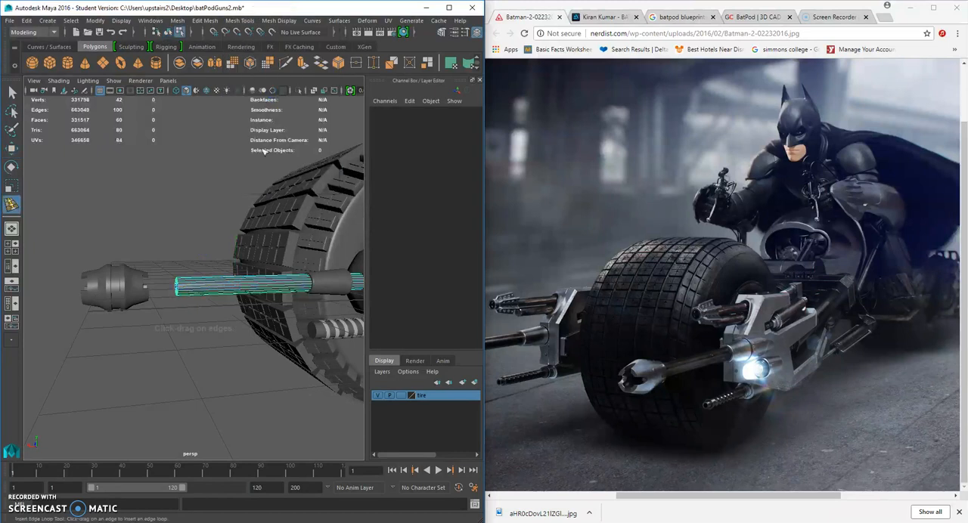
scroll(189, 295, up, 2)
drag(189, 296, 190, 291)
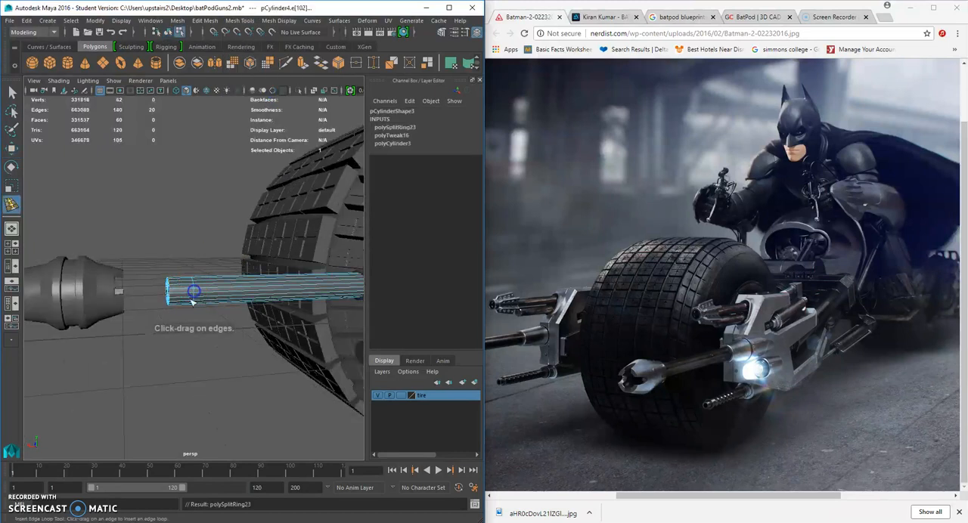
Extrude the faces of the barrel's front section and scale them outward by about 1.6 to form a thicker collar.
click(13, 92)
right_drag(188, 281, 152, 272)
key(ctrl+e)
alt+drag(183, 317, 61, 201)
click(12, 184)
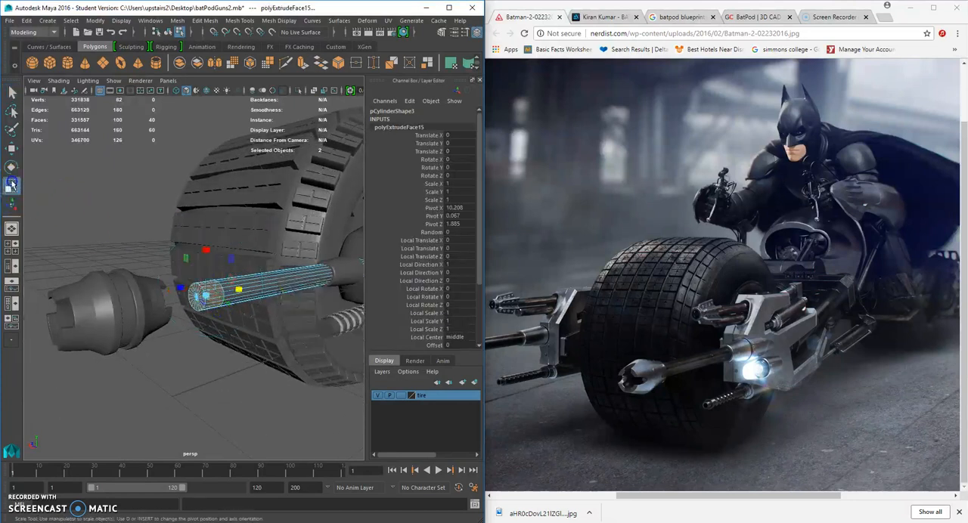
drag(205, 296, 212, 299)
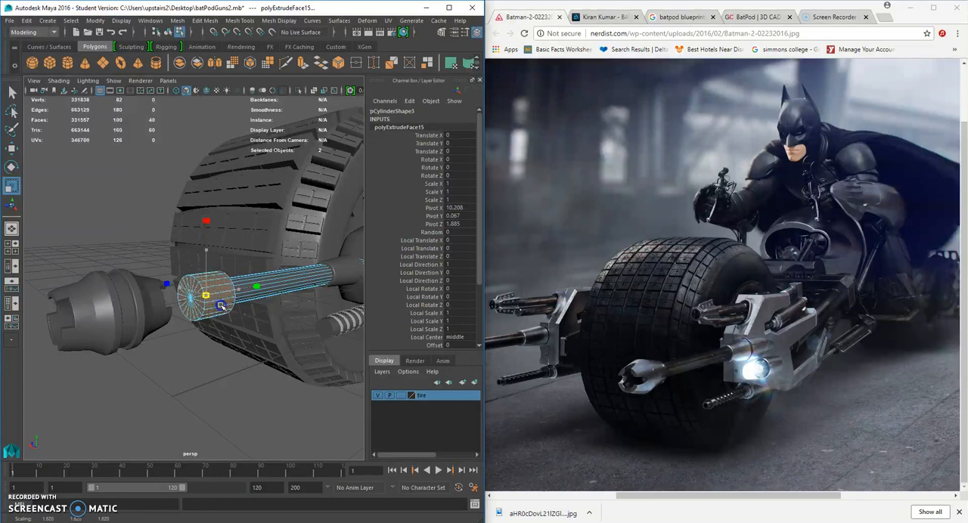
Select the muzzle piece and slide it back against the barrel's thickened end.
click(139, 313)
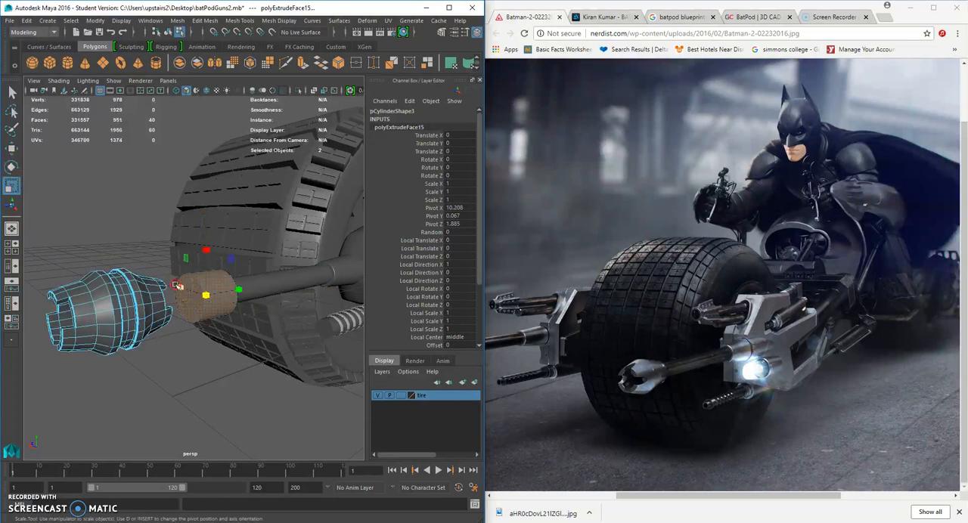
right_drag(210, 246, 261, 230)
click(119, 305)
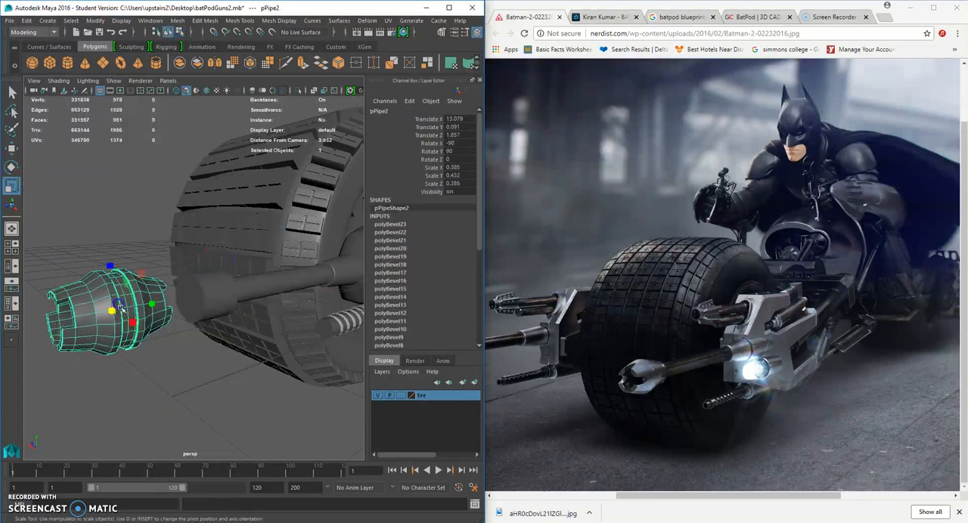
click(11, 149)
drag(76, 321, 210, 313)
Select the collar faces at the barrel's front end, scale them down and shift them into the muzzle.
click(210, 306)
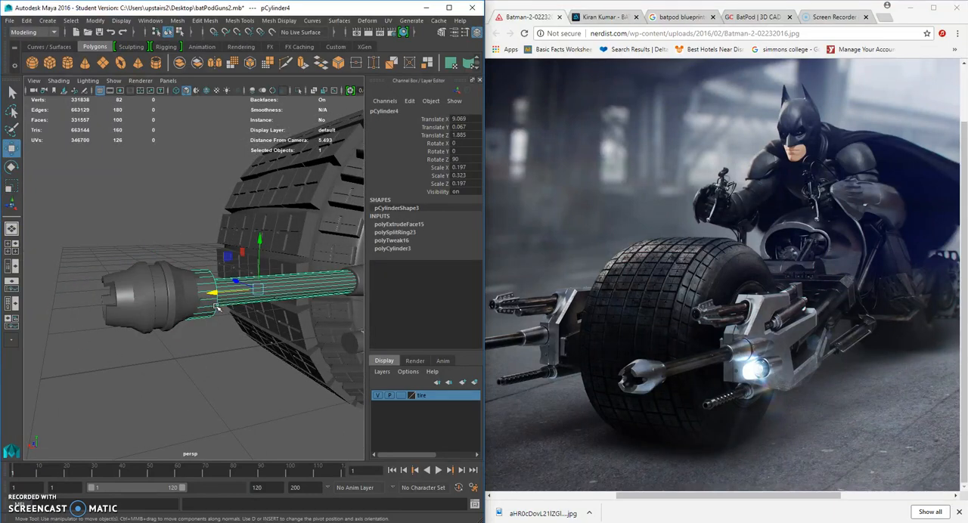
right_drag(213, 296, 201, 275)
alt+drag(198, 277, 166, 275)
drag(95, 223, 186, 347)
click(11, 186)
drag(169, 295, 180, 289)
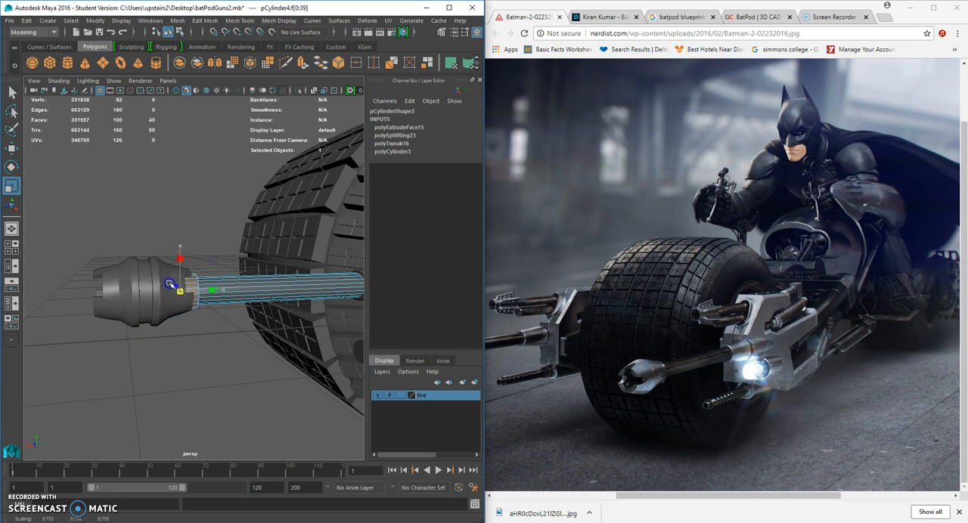
key(w)
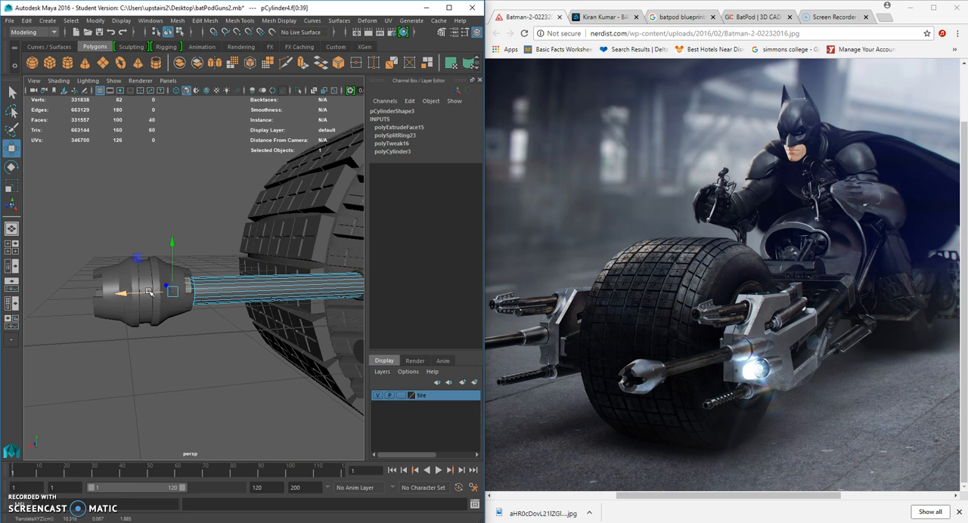
Select the vertices around the collar's rear edge and move them forward toward the muzzle.
scroll(146, 288, up, 5)
right_drag(190, 244, 144, 245)
drag(193, 257, 174, 332)
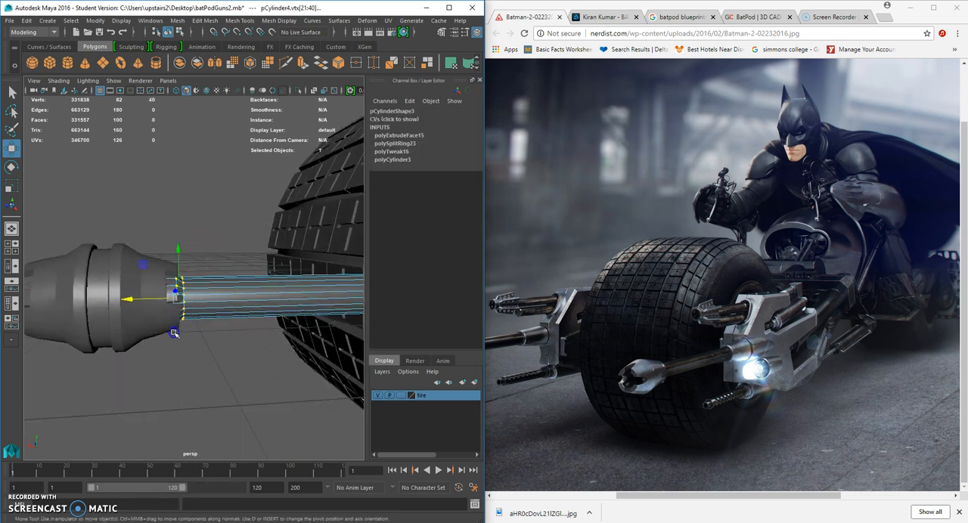
drag(127, 301, 115, 295)
click(177, 209)
alt+drag(166, 227, 244, 249)
alt+drag(266, 287, 174, 278)
Select the components at the barrel's front end and scale them to fit the muzzle's rear opening.
mouse_move(36, 219)
mouse_down()
mouse_move(54, 275)
mouse_move(125, 375)
mouse_up()
mouse_move(126, 375)
alt+mouse_down()
mouse_move(253, 346)
mouse_move(281, 349)
mouse_move(193, 350)
alt+mouse_up()
drag(41, 209, 144, 387)
alt+drag(144, 387, 225, 371)
click(12, 187)
alt+drag(258, 303, 197, 300)
right_drag(203, 295, 223, 272)
alt+drag(223, 273, 183, 282)
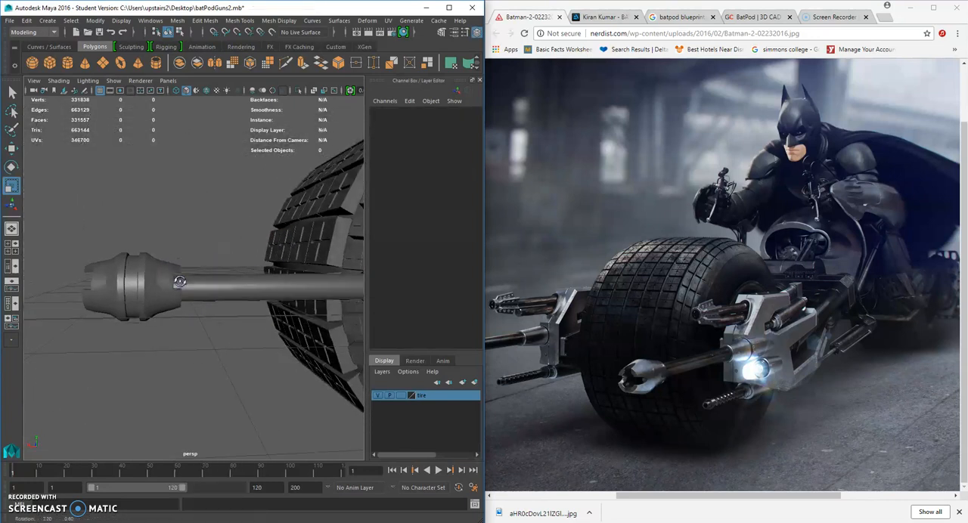
Adjust the muzzle's position on the end of the barrel, then deselect it.
click(147, 318)
click(11, 148)
alt+drag(115, 236, 255, 296)
click(328, 298)
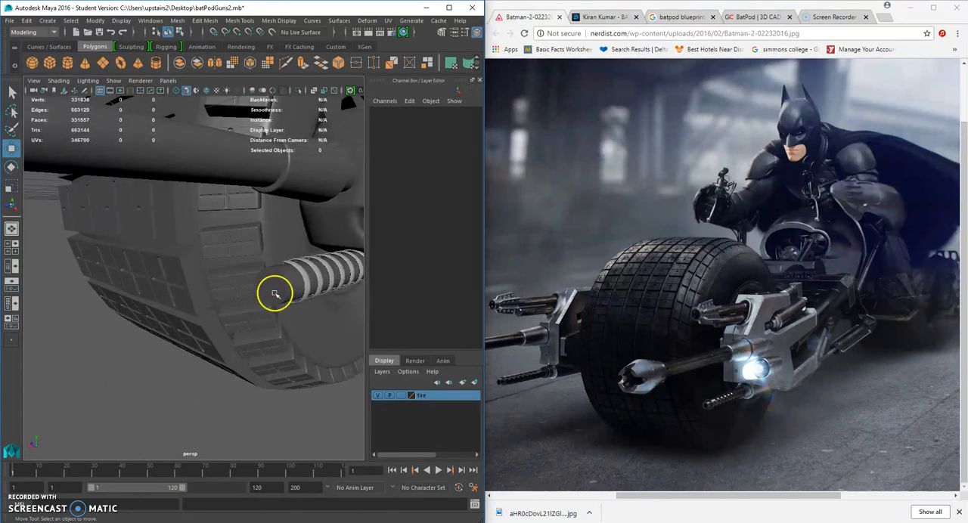
Extrude the front cap faces of the lower ribbed cylinder and scale them inward to form a rim.
click(294, 278)
alt+middle_drag(293, 278, 248, 277)
scroll(249, 278, up, 2)
right_drag(248, 244, 255, 287)
scroll(255, 289, up, 3)
click(11, 129)
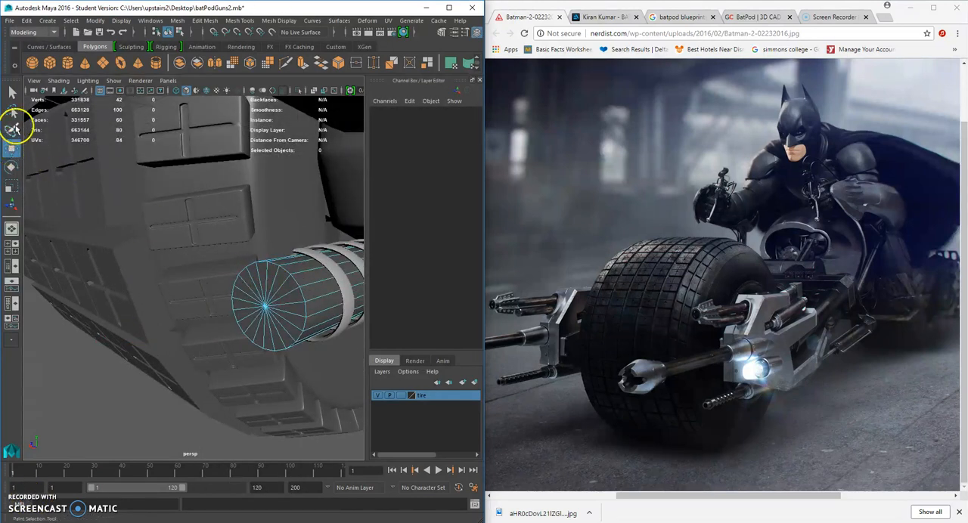
drag(268, 299, 281, 314)
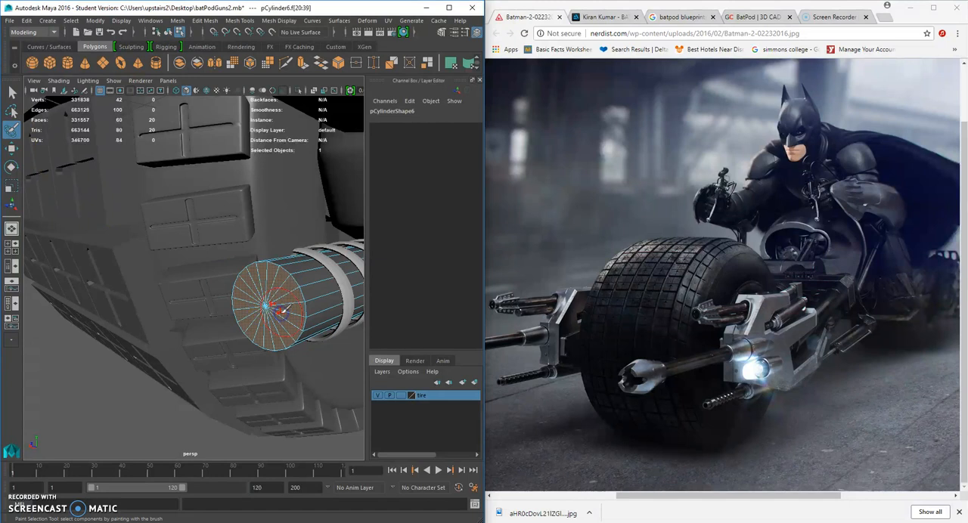
key(ctrl+e)
click(11, 185)
drag(257, 307, 254, 306)
Extrude the inset cap faces again and push them back into the lower cylinder to hollow it out.
key(ctrl+e)
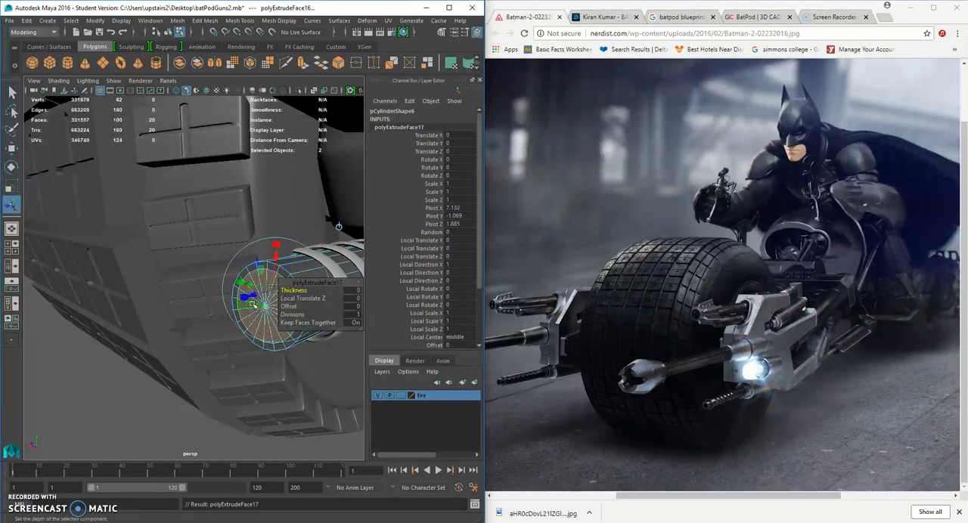
click(11, 148)
alt+drag(148, 257, 169, 262)
alt+drag(260, 327, 208, 285)
Bevel the edge loop on the hollow cylinder's front rim with a width of 0.01 and 3 segments.
right_click(237, 290)
click(233, 244)
right_click(220, 250)
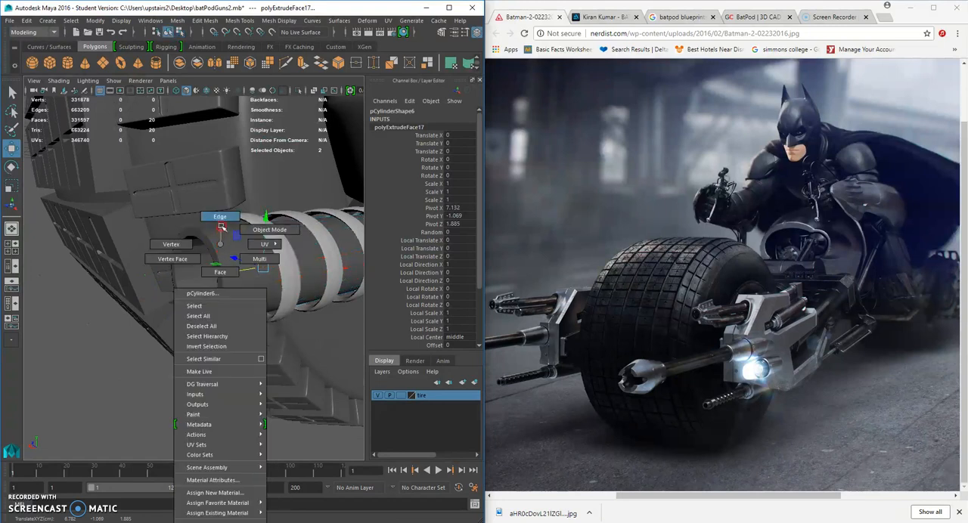
click(219, 218)
double_click(216, 244)
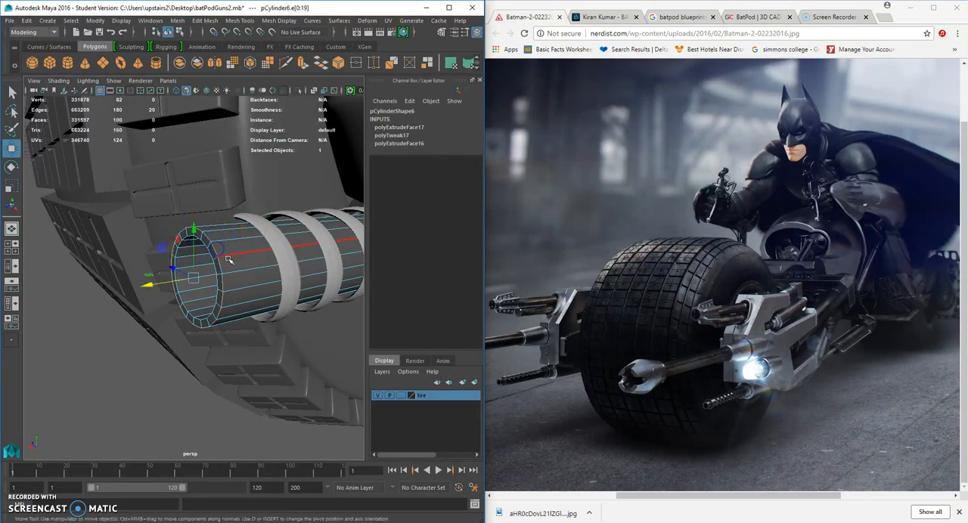
click(205, 21)
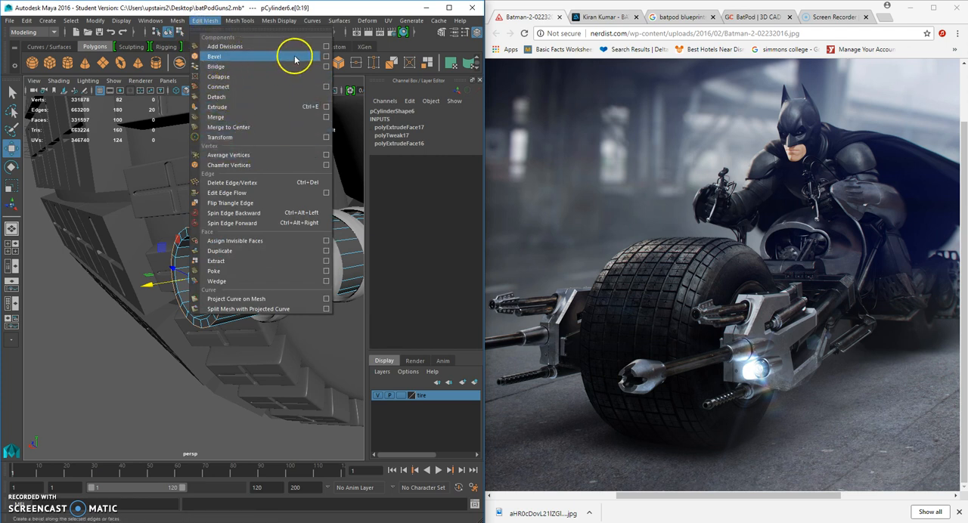
click(325, 57)
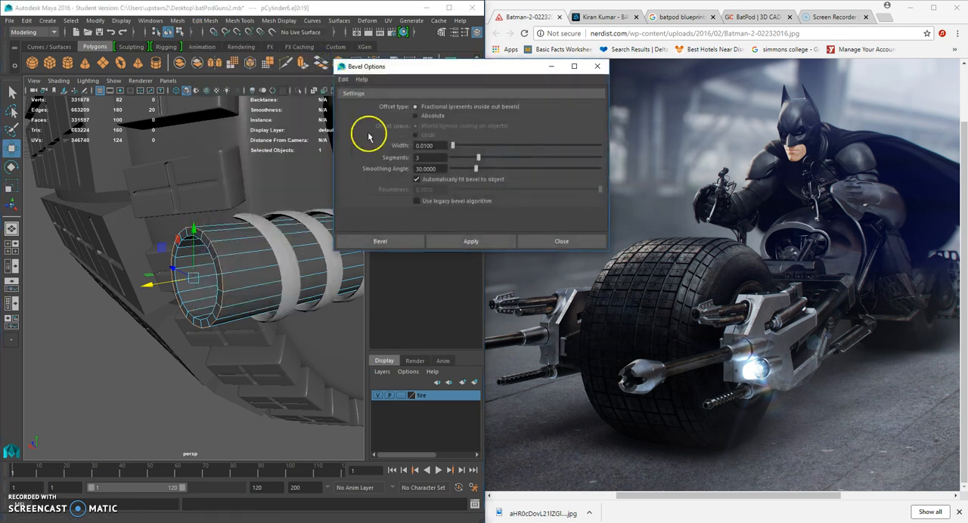
drag(430, 145, 406, 147)
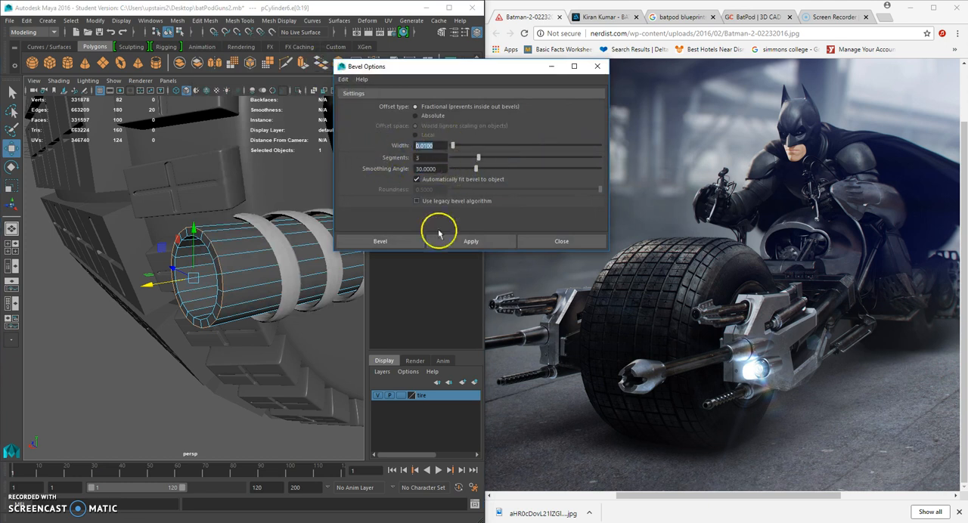
click(395, 242)
scroll(210, 268, up, 5)
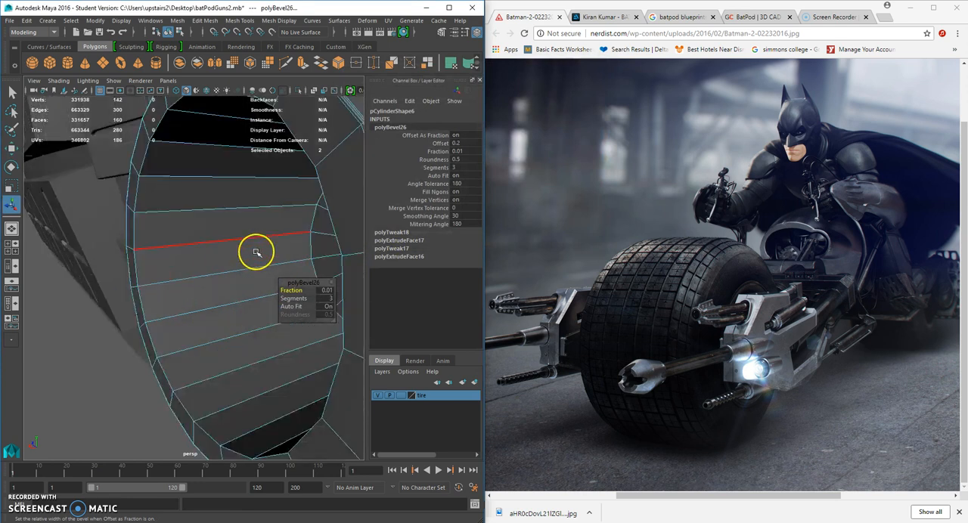
Repeat the bevel on the other edge loop of the hollow cylinder's rim.
double_click(338, 237)
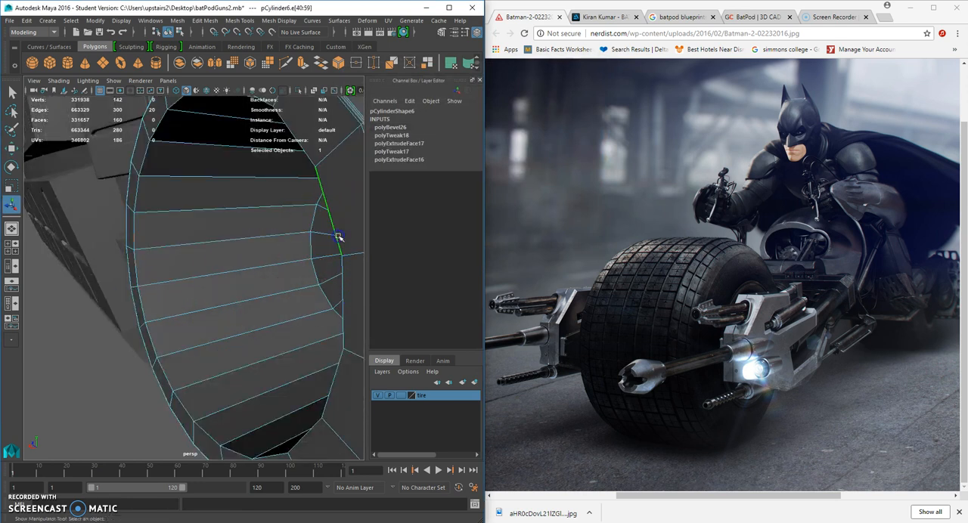
key(g)
right_drag(339, 211, 360, 200)
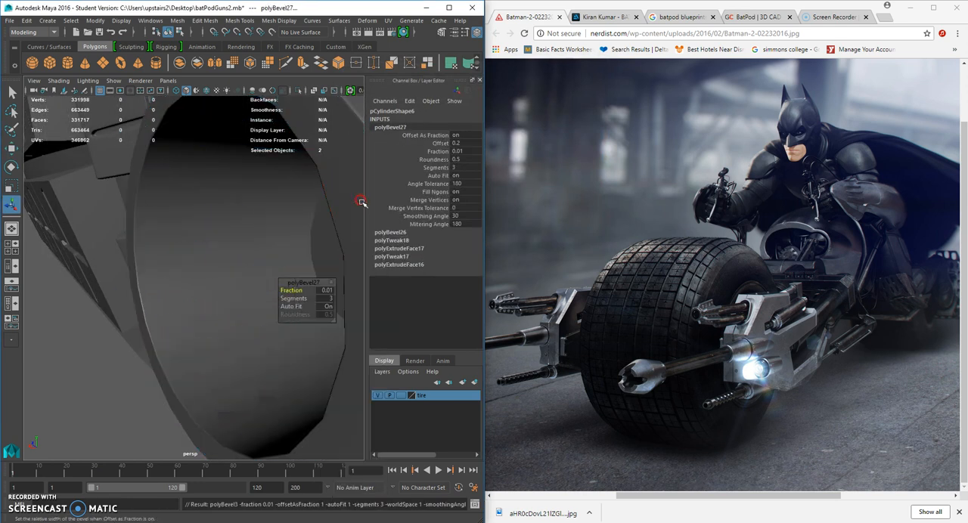
scroll(240, 349, down, 5)
click(199, 346)
alt+drag(206, 342, 221, 353)
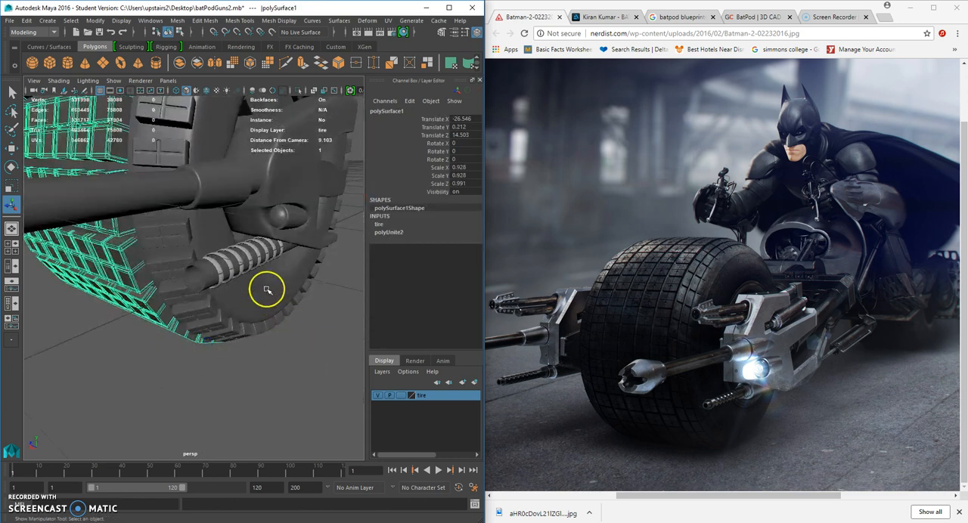
Combine the muzzle, the long barrel and its rear sleeve into a single mesh.
alt+drag(261, 292, 219, 281)
scroll(237, 244, down, 4)
click(234, 241)
shift+click(145, 261)
alt+middle_drag(191, 248, 208, 246)
alt+drag(208, 247, 188, 241)
shift+click(96, 255)
alt+drag(113, 258, 130, 242)
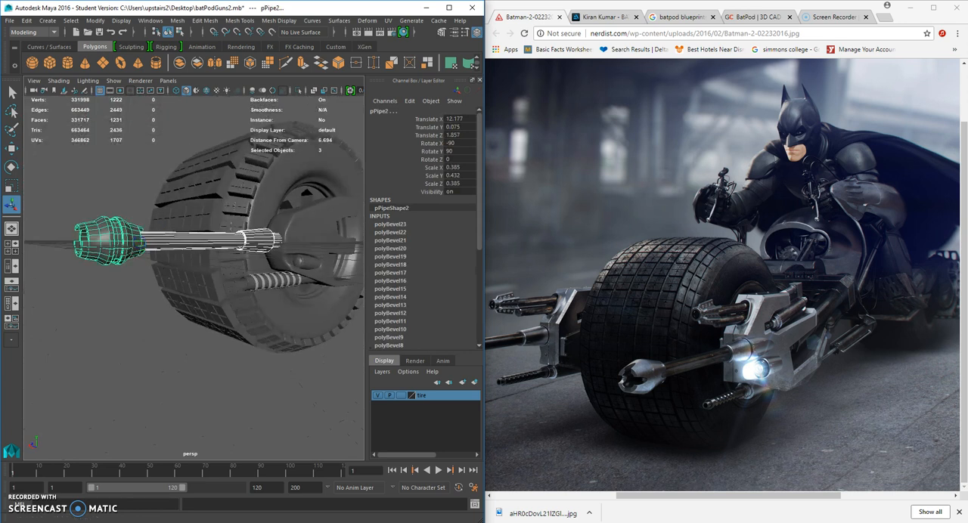
click(178, 20)
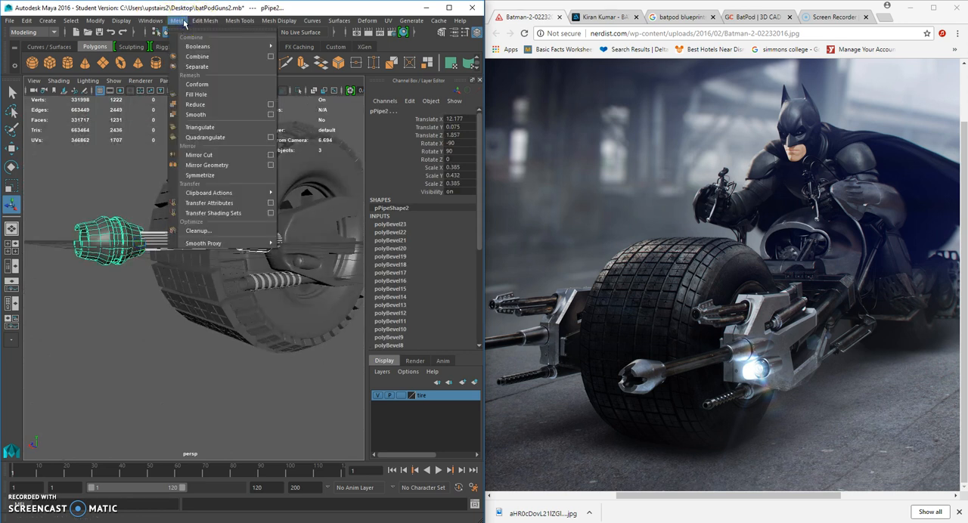
click(224, 58)
Center the combined gun's pivot and scale it down to 0.935 in X and 0.767 in Y and Z.
click(95, 21)
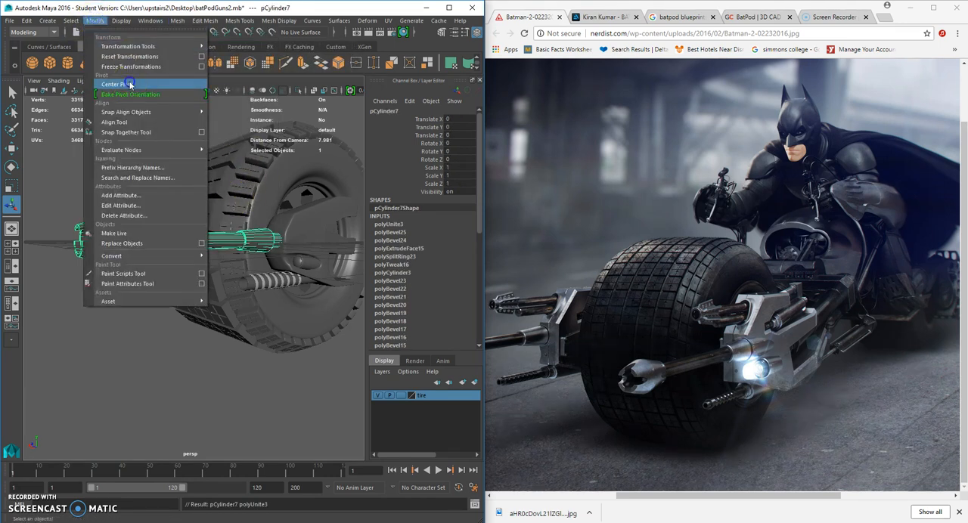
click(130, 84)
click(11, 186)
mouse_move(160, 229)
alt+mouse_down()
mouse_move(196, 268)
mouse_move(202, 247)
mouse_move(174, 236)
alt+mouse_up()
alt+drag(161, 213, 244, 251)
click(11, 149)
alt+drag(156, 222, 108, 245)
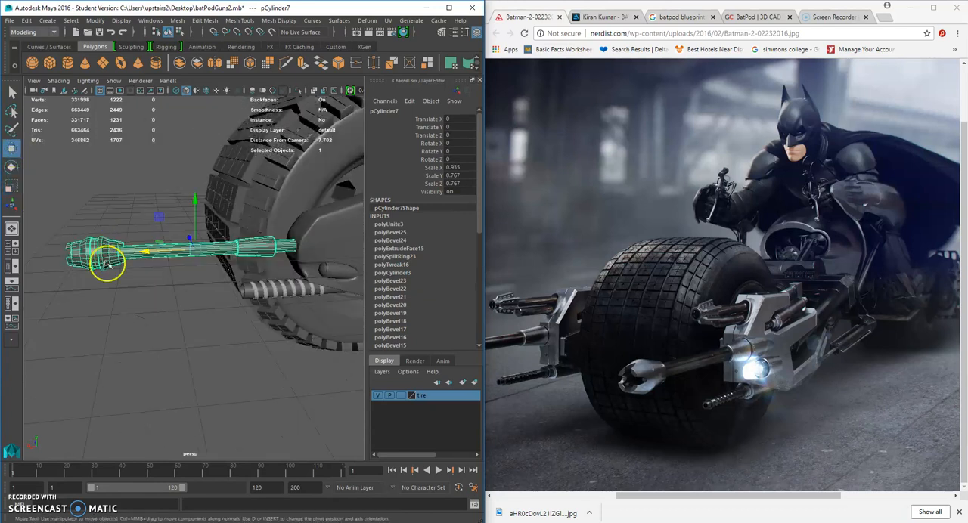
Create a polygon cylinder and scale it uniformly to 0.451.
alt+middle_drag(187, 320, 139, 316)
alt+right_drag(136, 320, 175, 298)
click(176, 297)
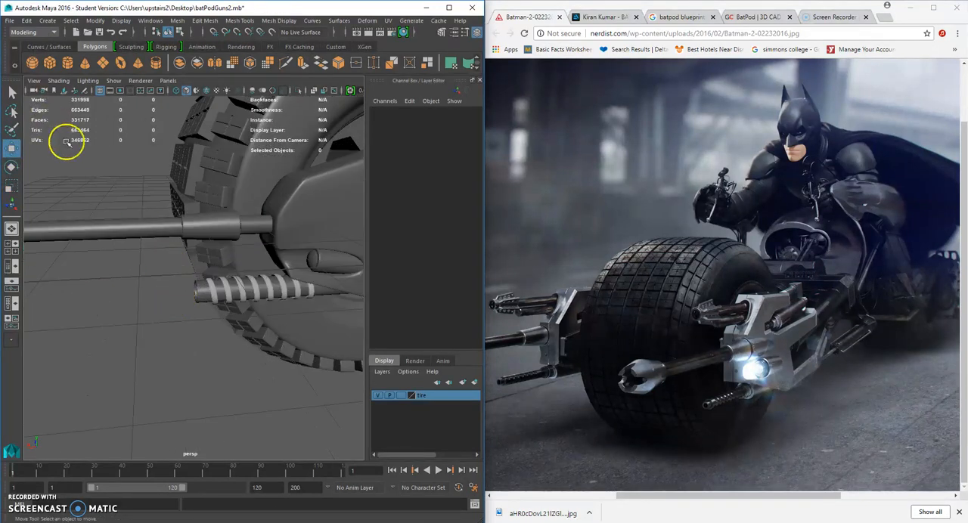
alt+drag(177, 221, 67, 164)
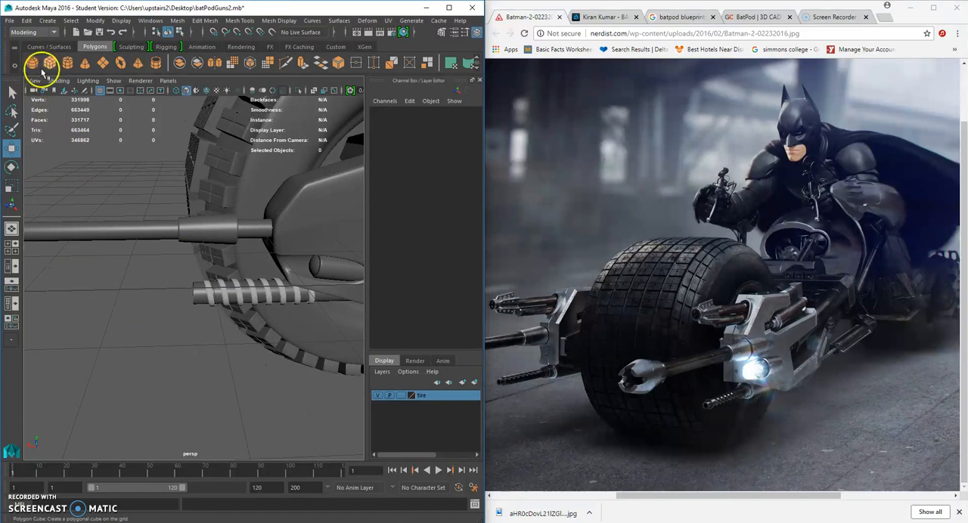
click(67, 66)
scroll(204, 297, down, 6)
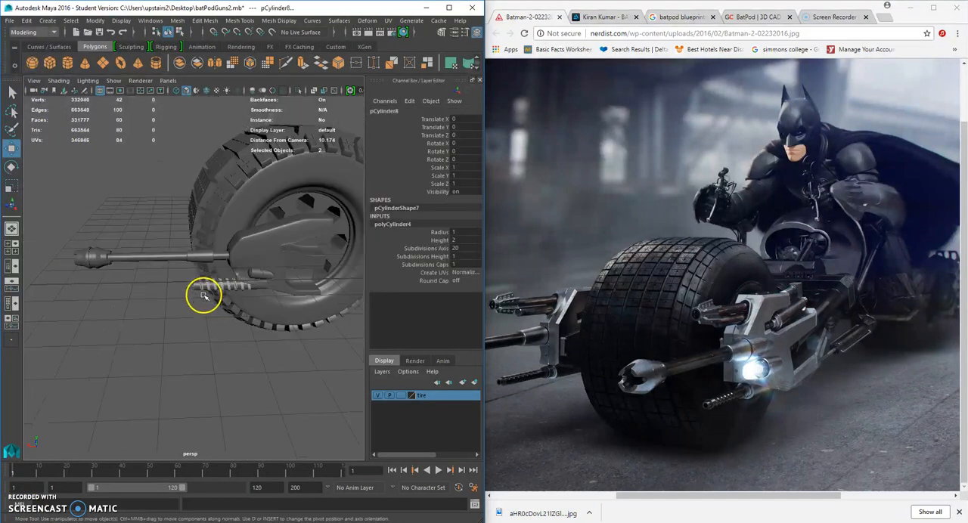
scroll(215, 305, up, 2)
click(11, 185)
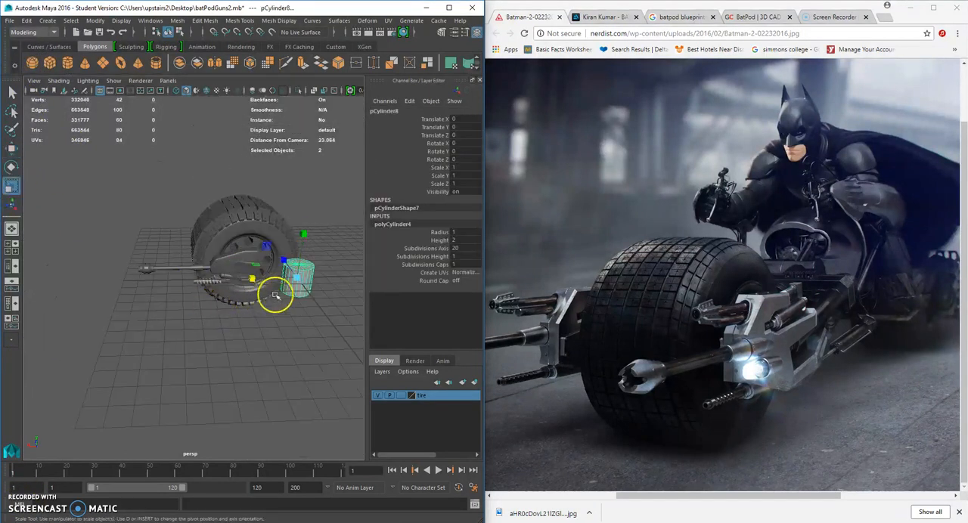
drag(298, 279, 290, 275)
Move the new cylinder outside the wheel to Y 0.149, Z 1.488 and set its Z rotation to 90.
key(space)
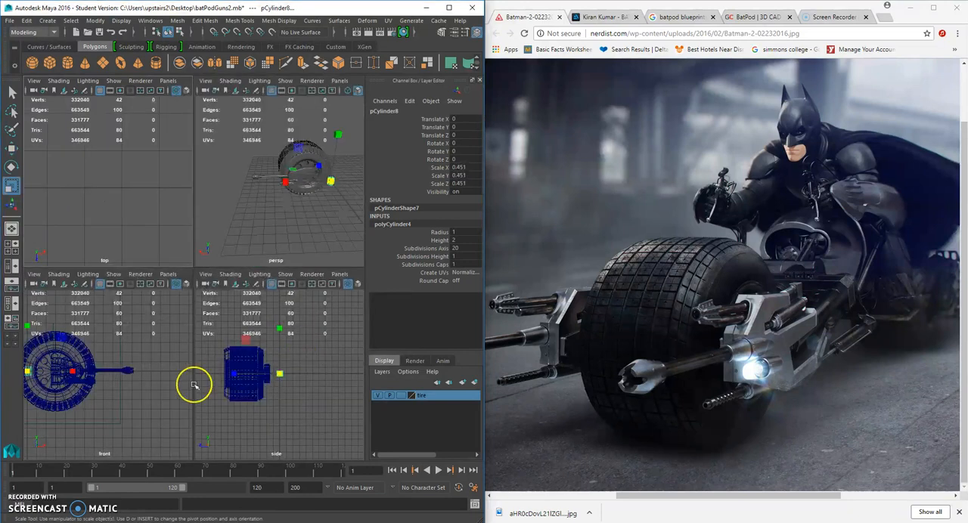
click(11, 148)
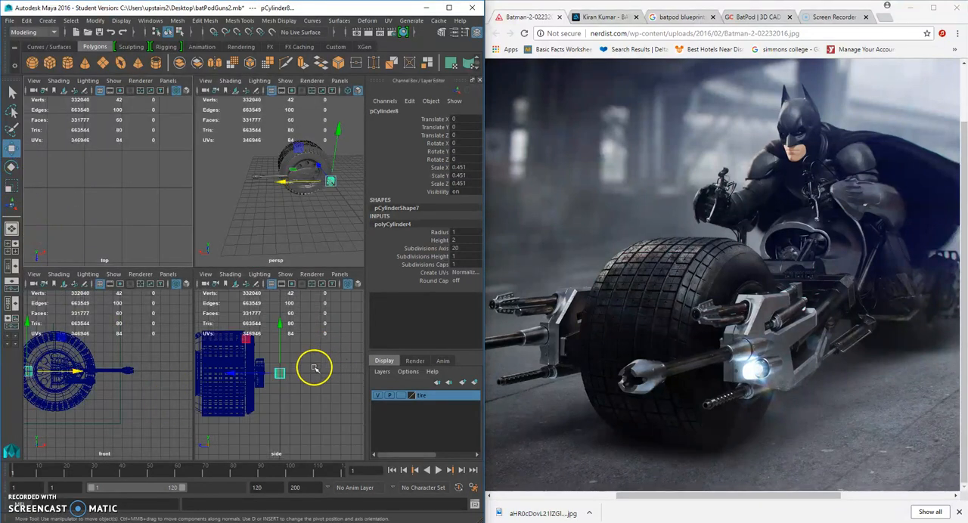
drag(280, 374, 264, 372)
scroll(134, 317, up, 5)
click(12, 166)
drag(126, 325, 58, 306)
click(462, 160)
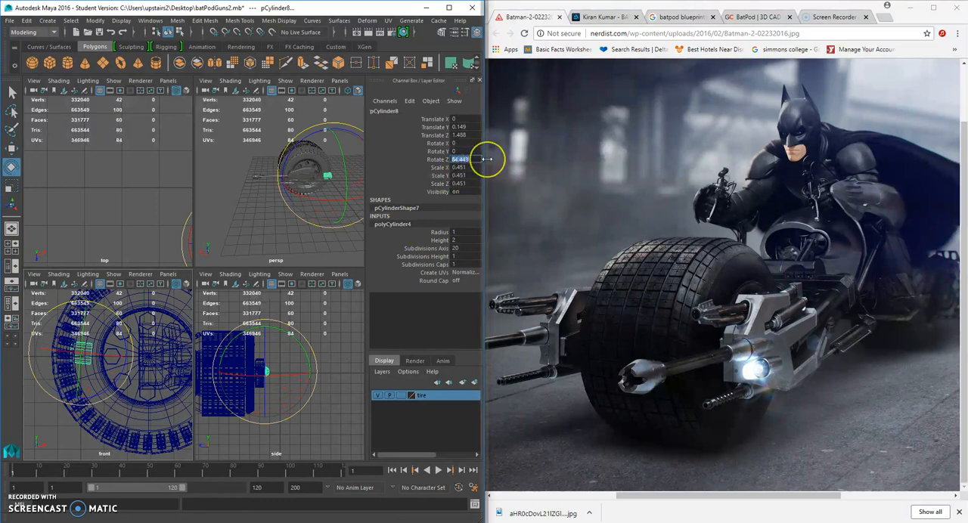
text(90)
Move the rotated cylinder behind the gun's rear sleeve, to about X 5.863 and Z 1.814.
click(306, 214)
key(space)
scroll(267, 318, up, 5)
alt+drag(268, 317, 265, 293)
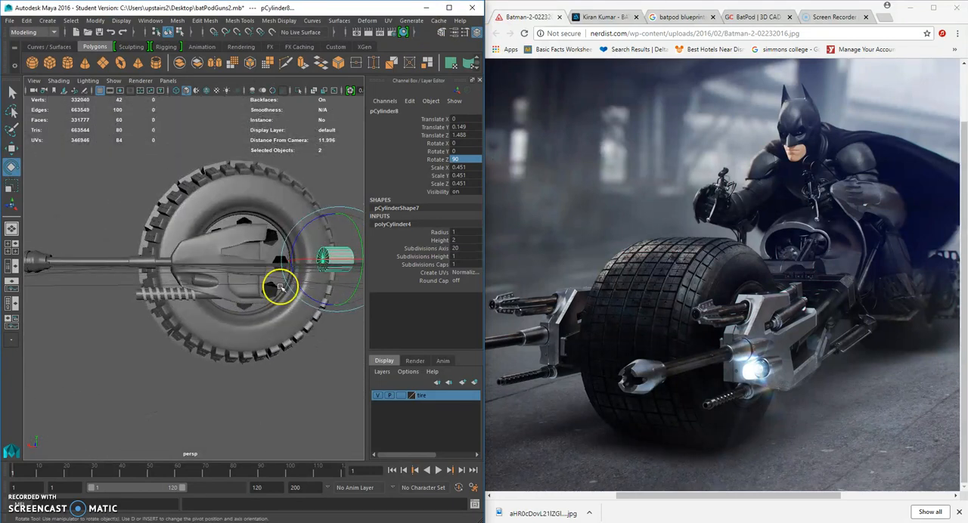
click(11, 148)
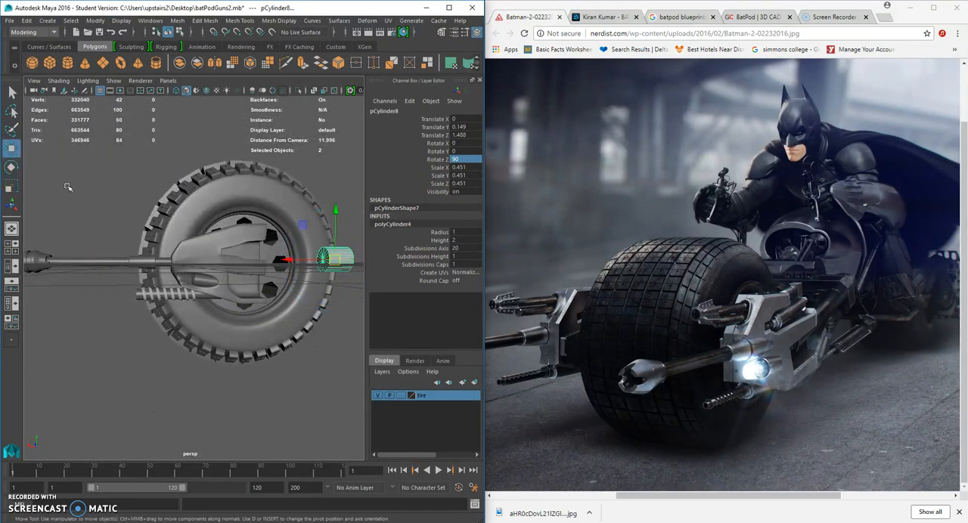
scroll(305, 259, up, 1)
drag(306, 259, 262, 306)
drag(179, 292, 206, 318)
scroll(174, 286, up, 4)
drag(193, 286, 88, 396)
Scale the cylinder uniformly to 0.229 and lower it to Y 0.094, in line with the barrel.
click(12, 187)
alt+drag(146, 269, 165, 252)
alt+right_drag(166, 252, 176, 256)
drag(203, 238, 151, 227)
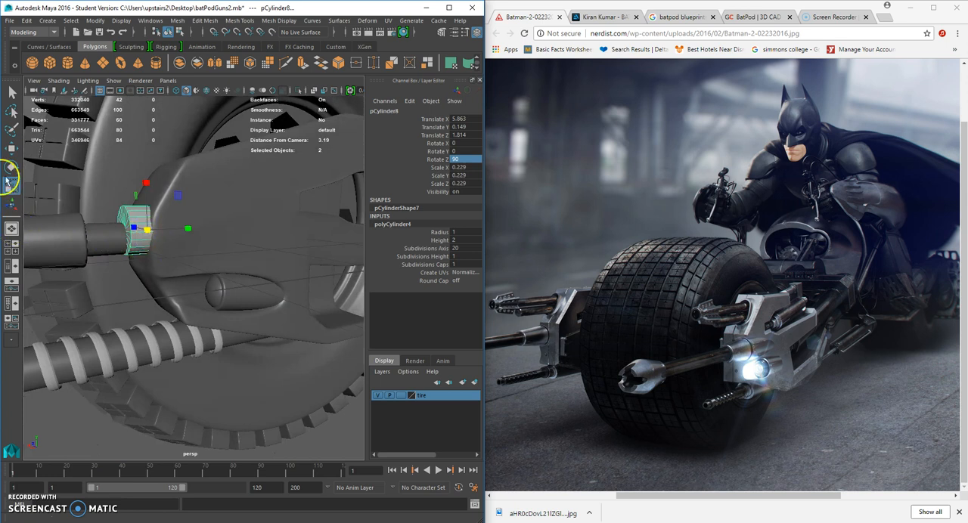
click(10, 146)
drag(145, 179, 118, 231)
Select the cylinder's front end vertices and pull them forward to lengthen it up to the gun's rear sleeve.
right_click(115, 233)
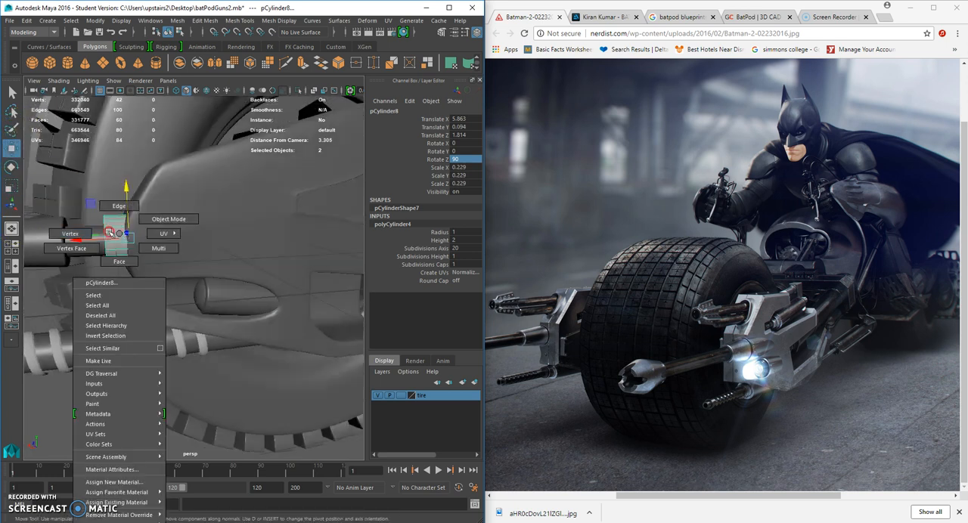
right_drag(85, 232, 80, 230)
drag(69, 191, 114, 274)
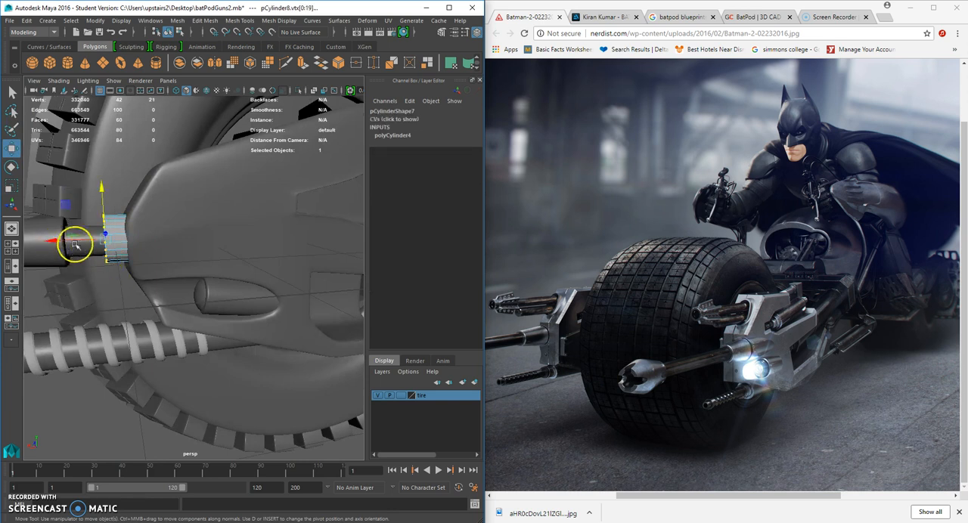
drag(74, 245, 64, 242)
click(114, 235)
right_drag(114, 235, 80, 231)
drag(84, 210, 117, 279)
drag(78, 240, 47, 239)
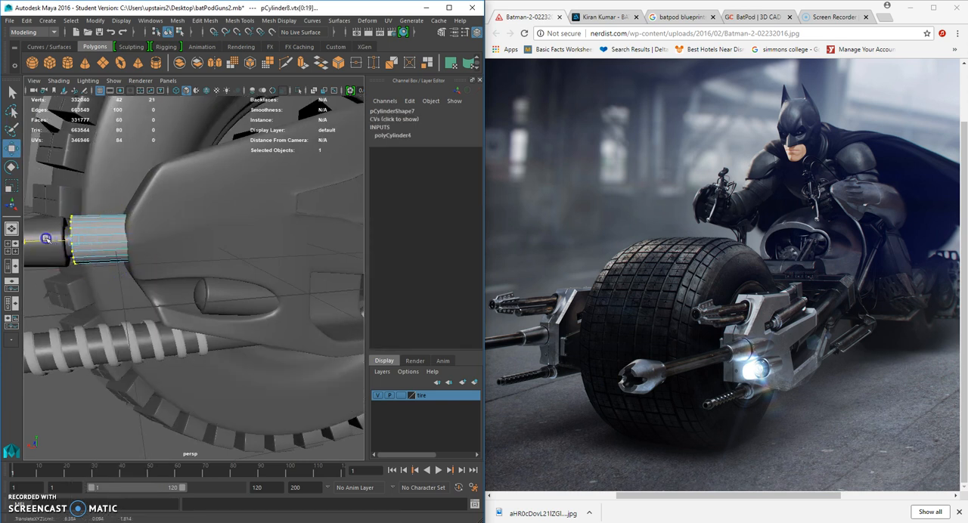
Return to whole-object selection and align the cylinder with the rear sleeve at about X 5.881, Y -0.021, Z 1.758.
right_drag(95, 227, 127, 215)
alt+drag(113, 242, 163, 262)
click(135, 252)
scroll(143, 260, down, 2)
click(137, 296)
shift+click(191, 278)
alt+drag(167, 263, 139, 261)
drag(165, 204, 164, 213)
click(342, 390)
scroll(163, 294, up, 4)
alt+middle_drag(162, 295, 253, 311)
alt+drag(253, 310, 170, 261)
click(189, 269)
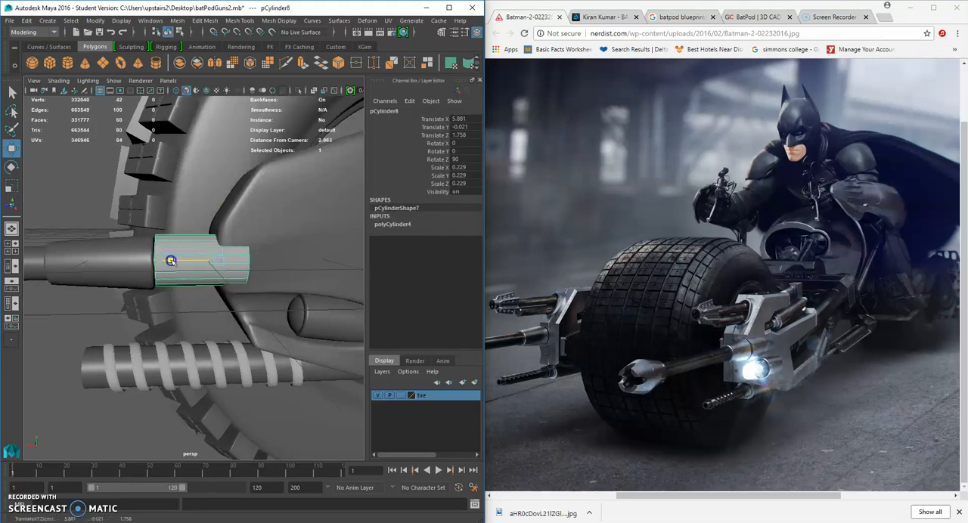
Bevel the edge loop at the cylinder's front end with a width of 0.1 and 3 segments.
right_drag(172, 247, 173, 224)
scroll(156, 246, up, 5)
alt+middle_drag(156, 246, 174, 250)
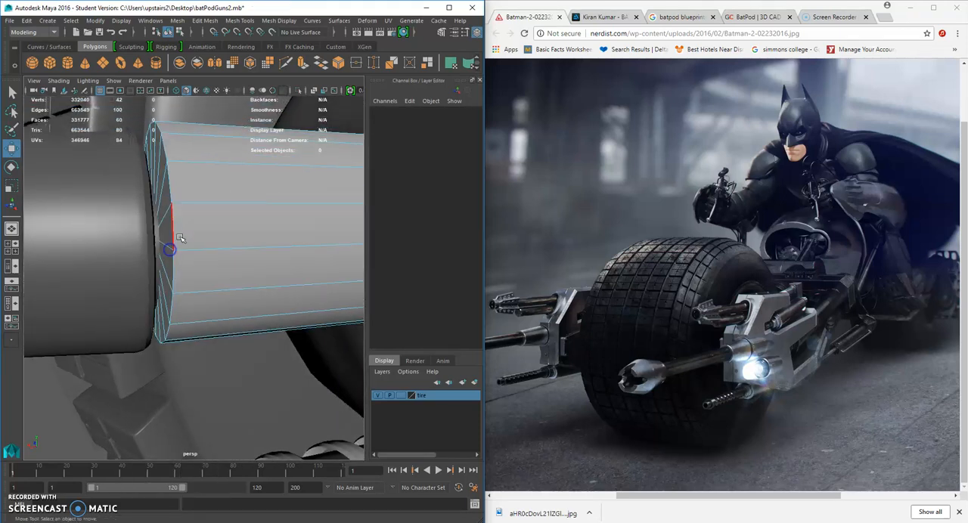
double_click(176, 233)
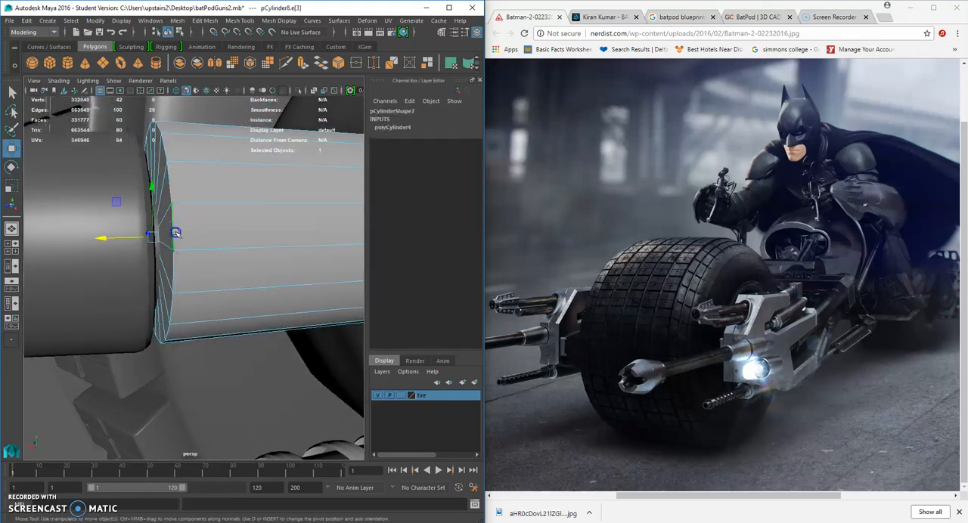
click(203, 22)
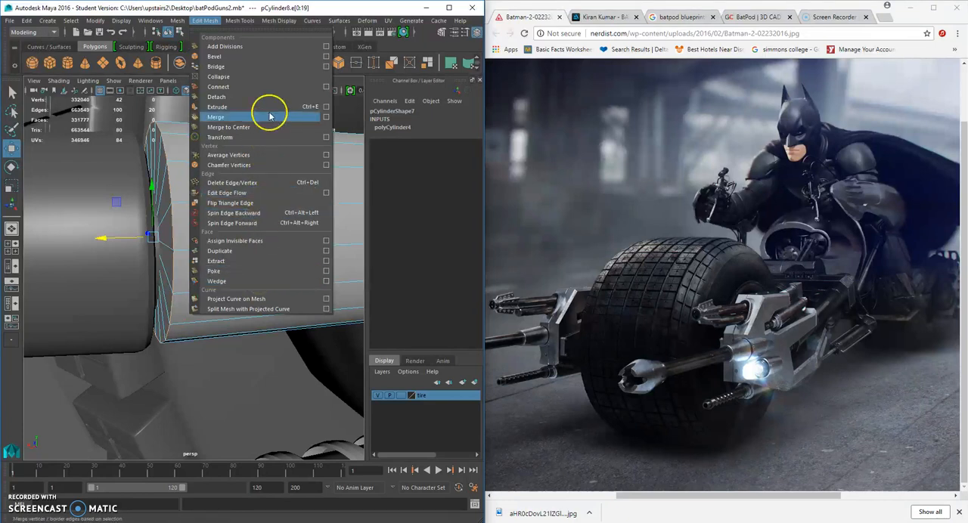
click(325, 57)
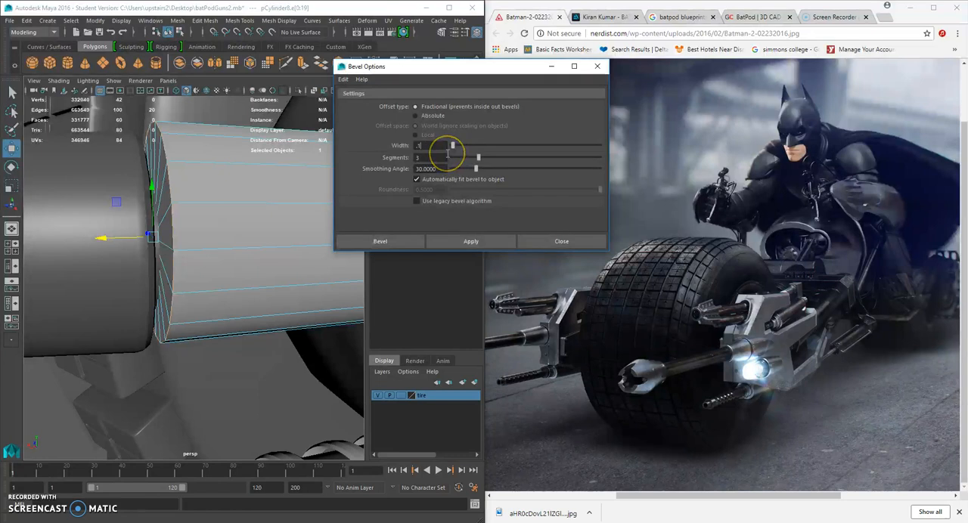
click(408, 241)
Reselect the beveled cylinder as an object and slide it against the rear sleeve to X 5.899.
scroll(227, 212, down, 5)
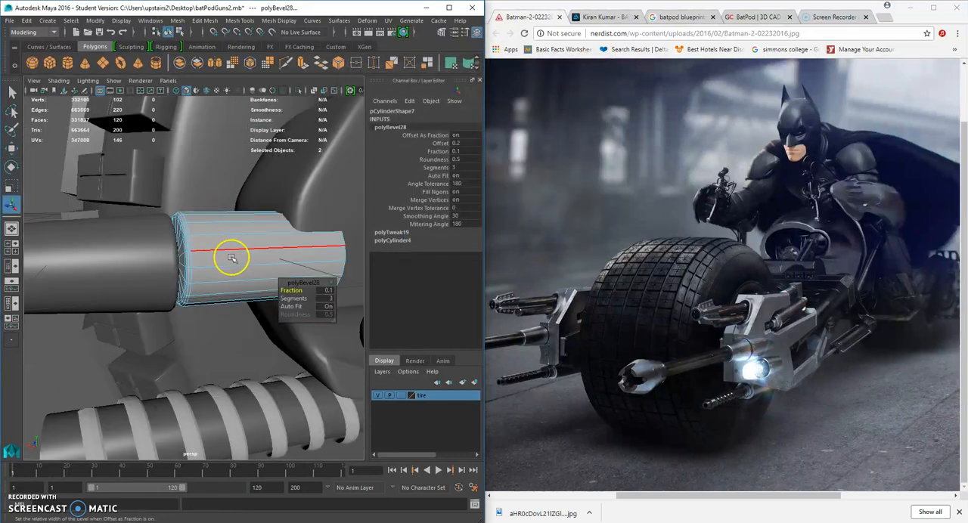
alt+drag(232, 260, 196, 254)
right_drag(195, 254, 210, 216)
click(216, 285)
click(11, 167)
key(w)
drag(217, 260, 214, 259)
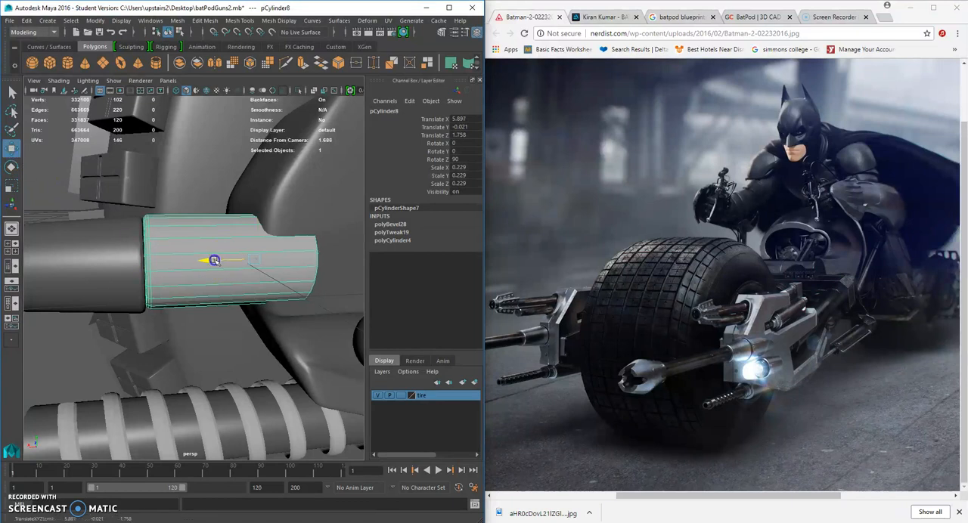
scroll(172, 312, down, 5)
click(114, 318)
alt+drag(115, 318, 172, 307)
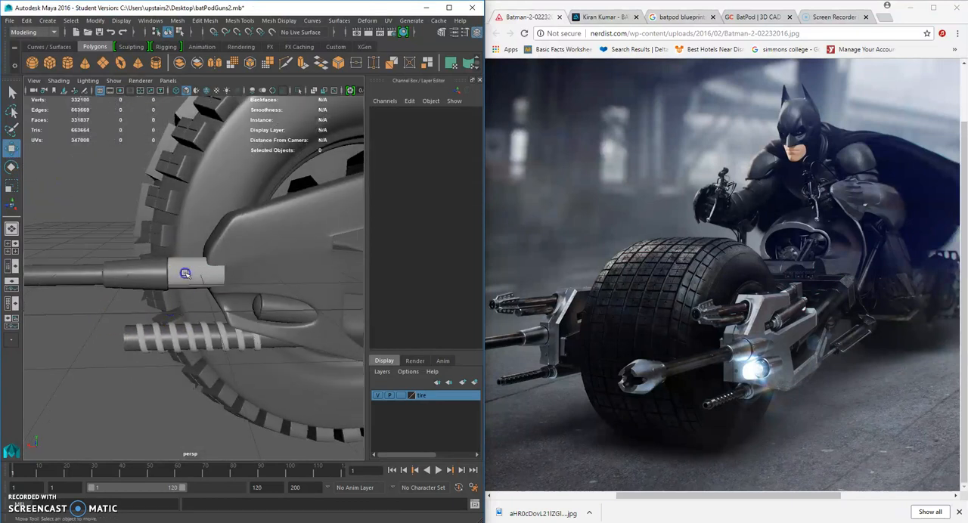
click(186, 274)
alt+drag(185, 274, 190, 271)
drag(208, 234, 207, 219)
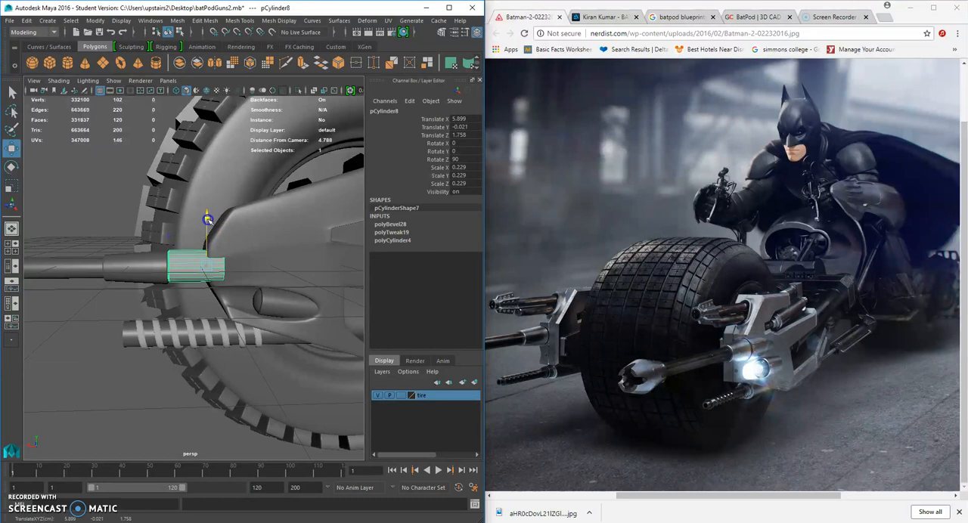
Combine the rear cylinder and the gun into a single mesh.
click(103, 316)
alt+drag(103, 316, 168, 306)
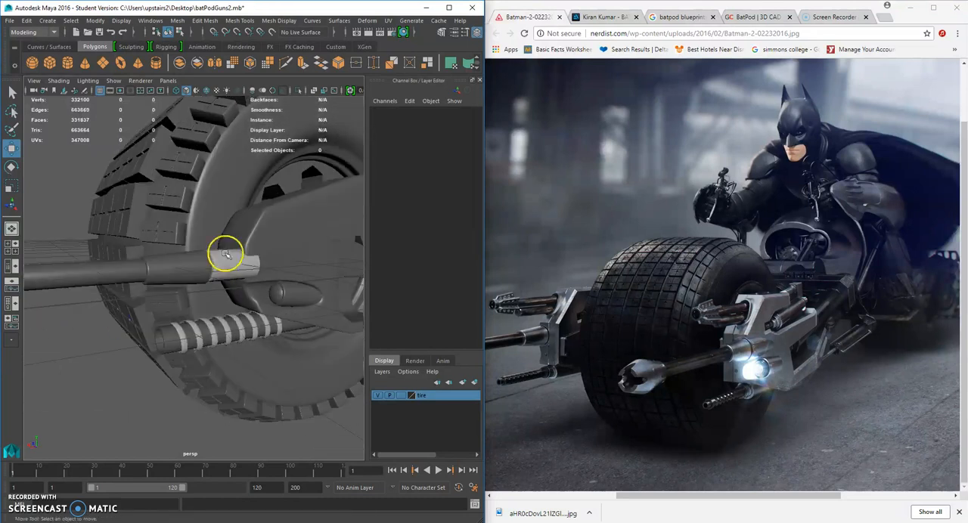
click(226, 254)
shift+click(180, 273)
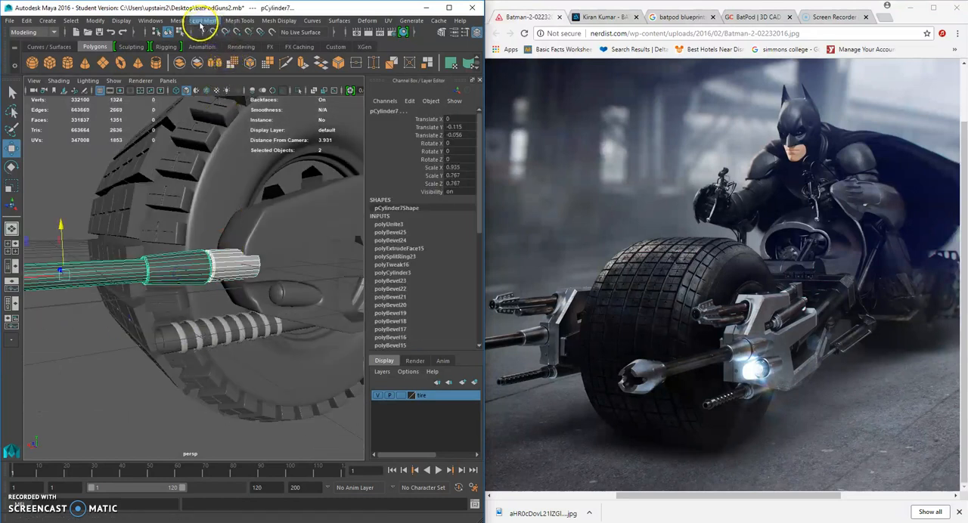
click(176, 20)
click(218, 57)
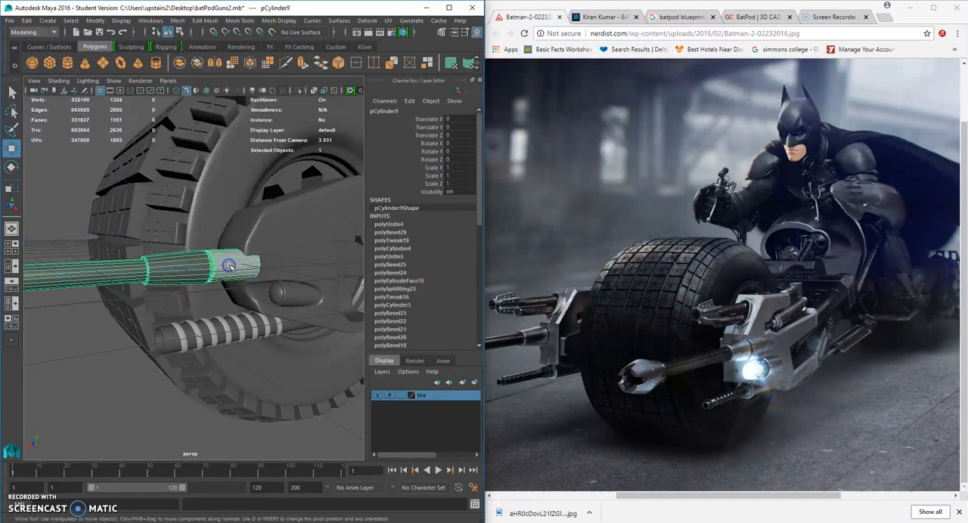
click(48, 404)
alt+drag(47, 404, 142, 333)
Assign the existing darker material to the combined gun mesh.
click(207, 266)
right_drag(208, 266, 273, 513)
click(96, 403)
alt+drag(95, 403, 231, 348)
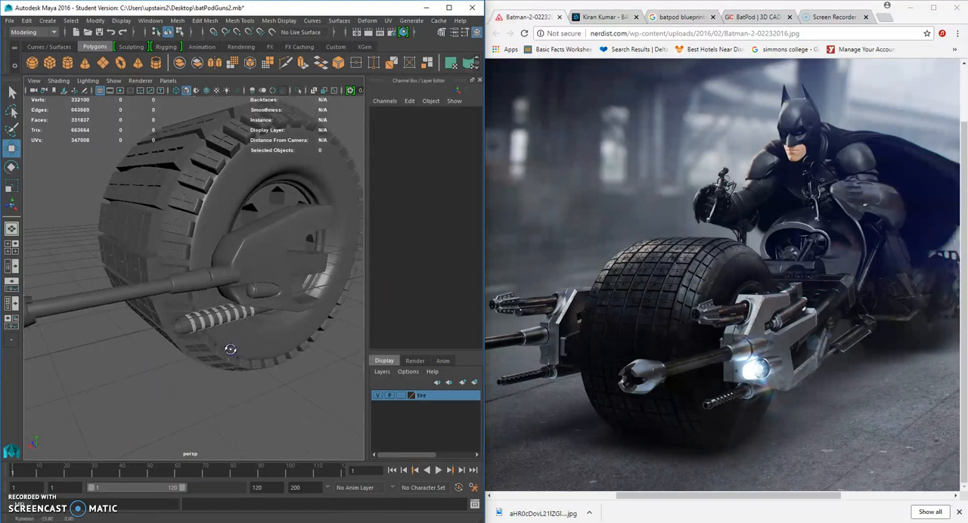
Try adjusting the vertices at the rear part of the combined gun mesh.
click(228, 275)
alt+drag(229, 275, 186, 289)
right_drag(193, 266, 156, 249)
drag(201, 294, 166, 261)
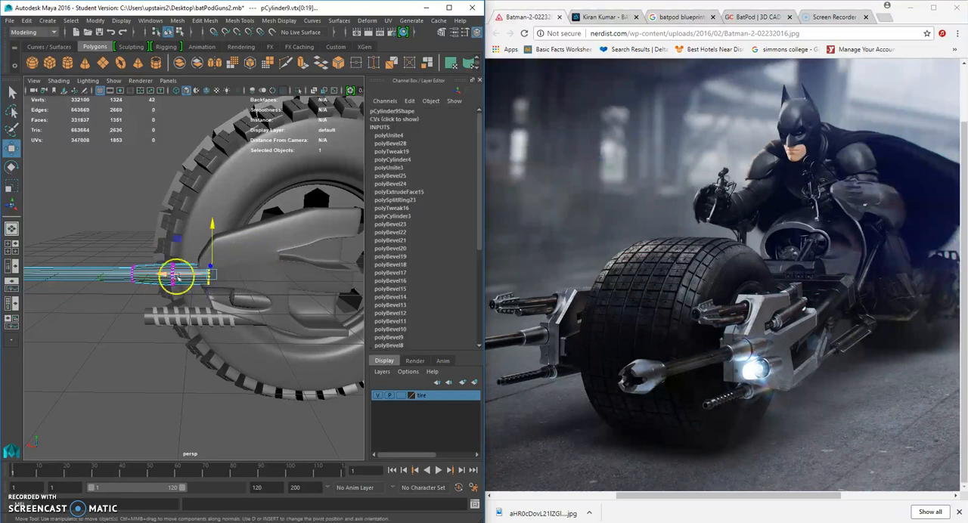
click(193, 282)
right_drag(209, 265, 230, 230)
alt+drag(160, 309, 227, 327)
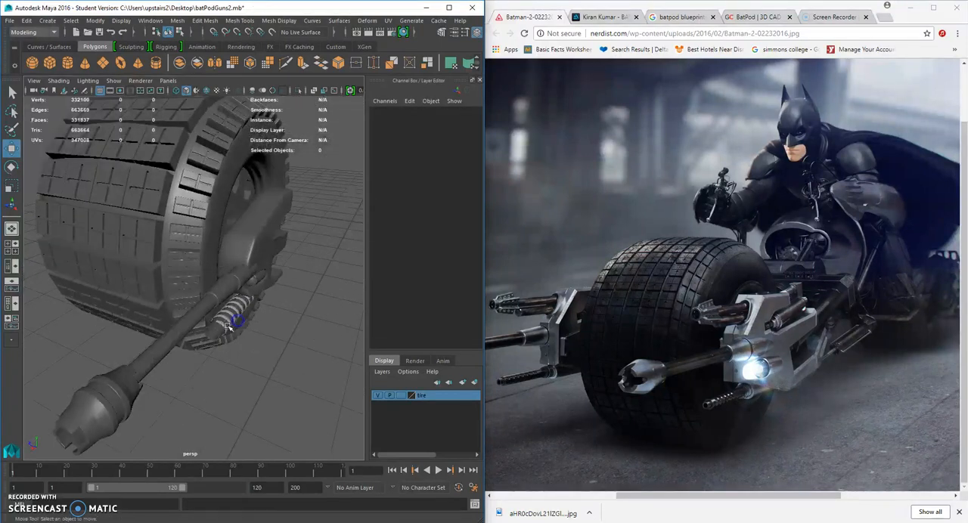
Undo the vertex adjustment, the material assignment and the combining of the rear cylinder with the gun.
scroll(229, 327, up, 3)
scroll(278, 306, up, 3)
alt+drag(298, 289, 314, 334)
key(ctrl+z)
key(ctrl+z)
key(ctrl+z)
key(ctrl+z)
key(ctrl+z)
key(ctrl+z)
key(ctrl+z)
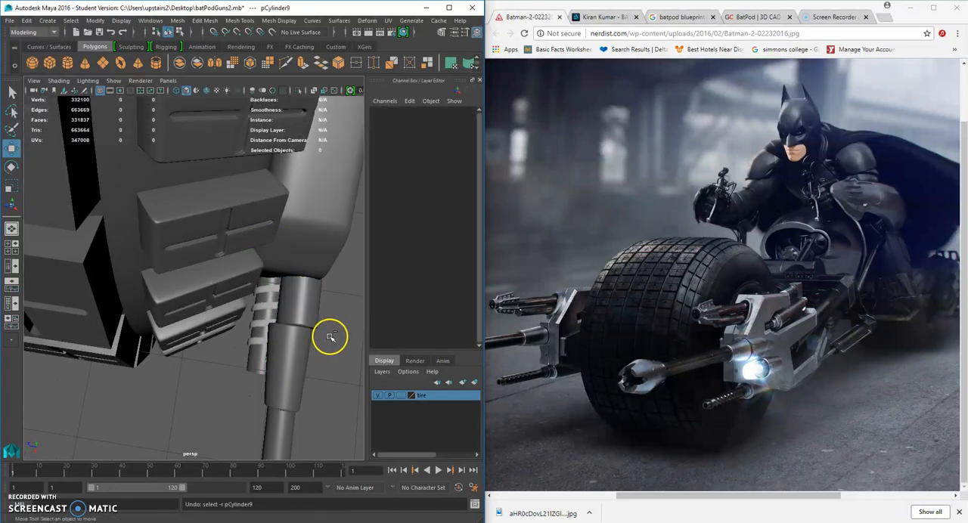
click(337, 335)
key(ctrl+z)
key(ctrl+z)
key(ctrl+z)
key(ctrl+z)
key(ctrl+z)
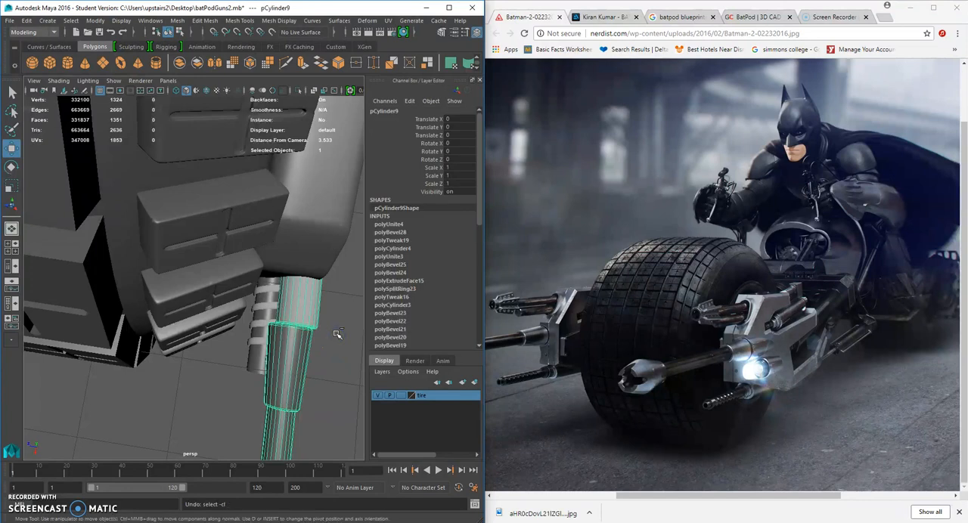
drag(299, 281, 295, 279)
alt+drag(319, 315, 211, 291)
shift+click(134, 291)
alt+drag(134, 287, 95, 257)
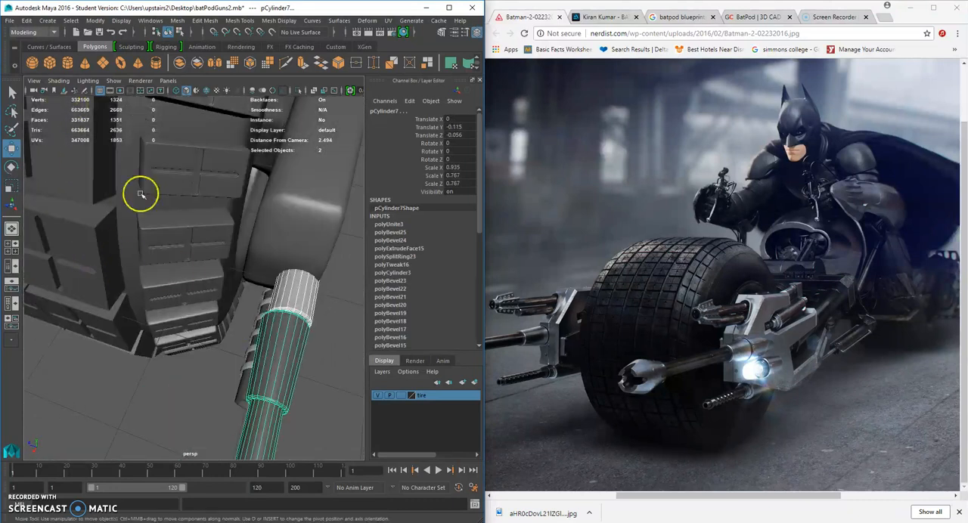
Select only the rear cylinder and shift it sideways along Z to center it on the gun's sleeve.
alt+drag(142, 195, 228, 335)
alt+right_drag(229, 335, 224, 352)
click(293, 359)
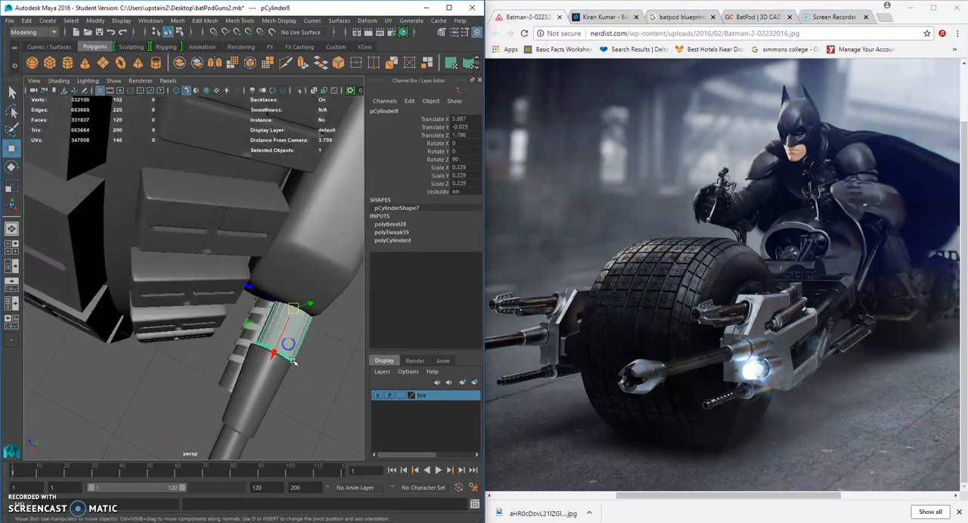
click(259, 288)
click(287, 318)
drag(270, 300, 269, 298)
alt+drag(276, 313, 214, 357)
Select the gun together with the rear cylinder and move both, setting the gun to Z -0.085 and closer to the wheel.
shift+click(214, 356)
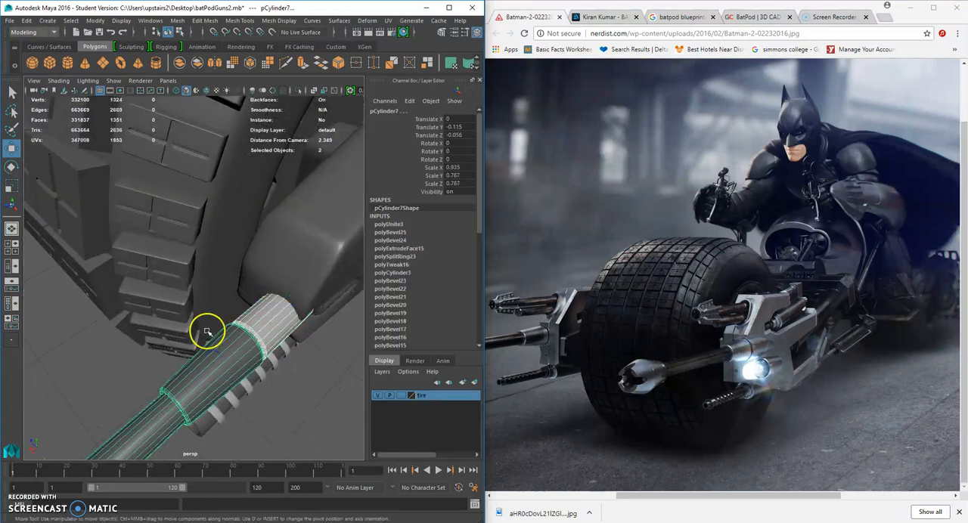
scroll(234, 350, down, 5)
scroll(125, 303, down, 4)
mouse_move(140, 303)
mouse_down()
mouse_move(132, 272)
mouse_move(133, 303)
mouse_up()
scroll(167, 297, up, 3)
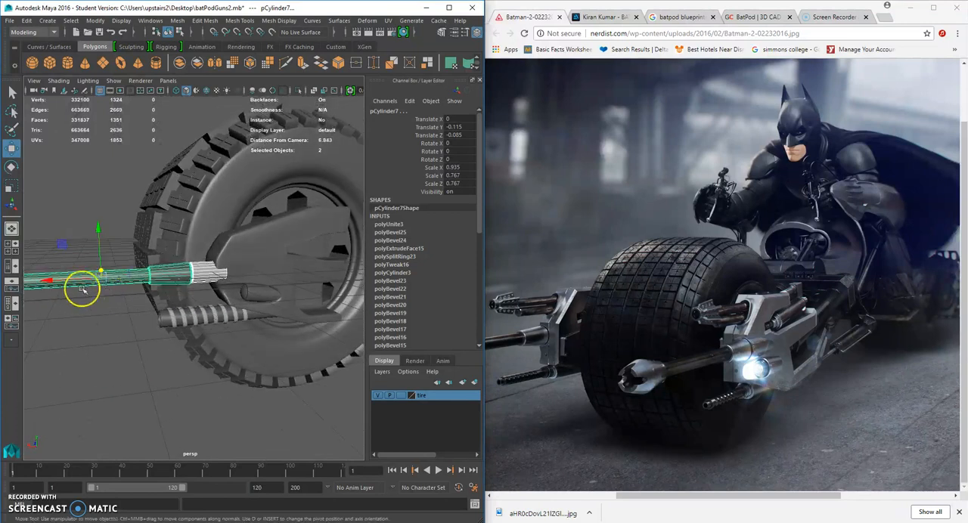
drag(67, 279, 74, 282)
click(73, 370)
Select the rear cylinder and fine-tune its height against the sleeve at Y -0.025.
scroll(151, 366, up, 5)
alt+drag(181, 365, 230, 241)
click(212, 303)
click(233, 213)
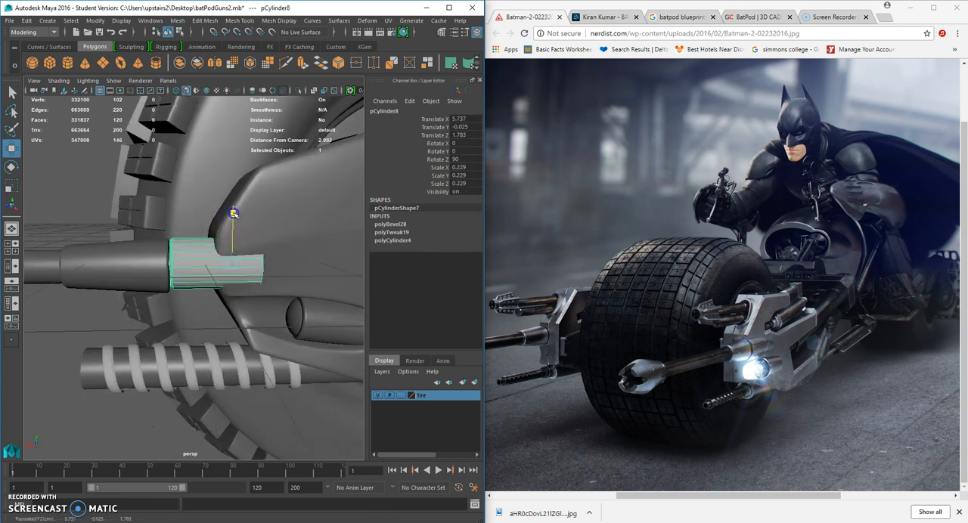
Bevel the edge loop at the rear end of the cylinder.
right_drag(261, 260, 261, 272)
double_click(264, 264)
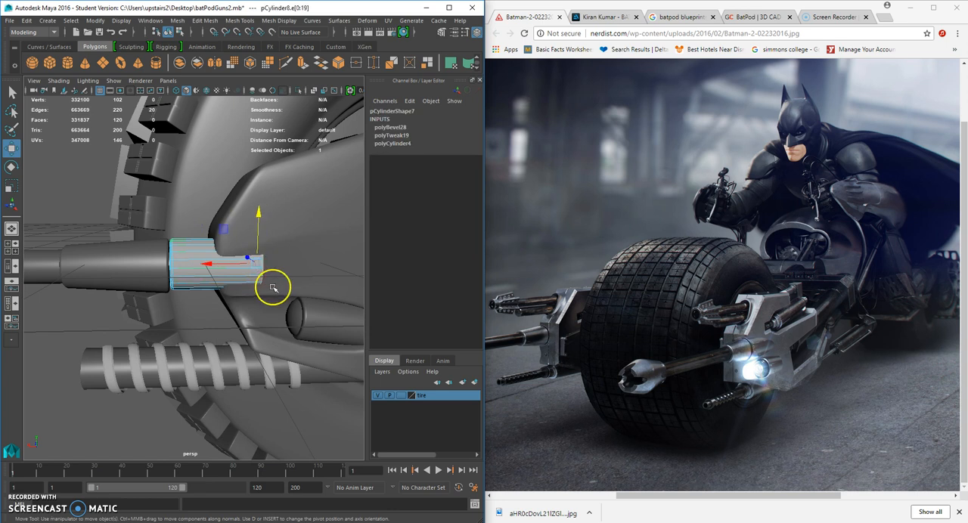
alt+drag(268, 290, 237, 285)
click(206, 20)
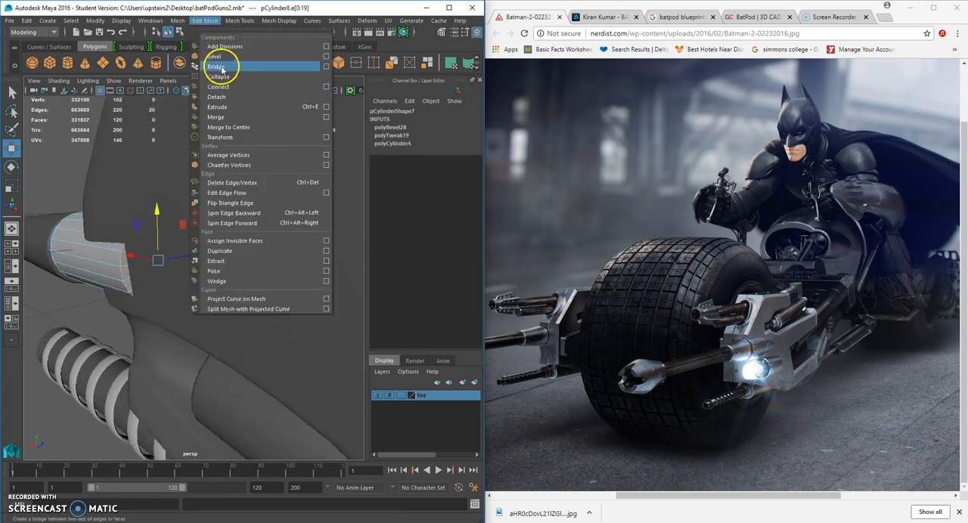
click(219, 58)
scroll(162, 235, down, 6)
Return to whole-object selection and assign the gun's existing darker material to the rear cylinder.
click(111, 313)
alt+drag(111, 313, 183, 274)
right_drag(183, 244, 226, 231)
alt+drag(199, 265, 241, 288)
alt+right_drag(240, 288, 217, 298)
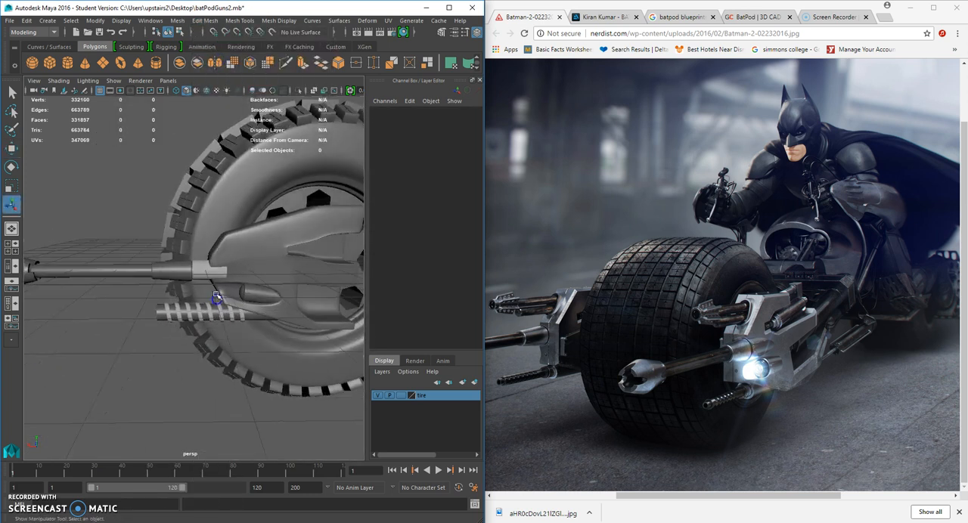
click(209, 267)
right_drag(211, 244, 281, 512)
click(134, 394)
scroll(162, 388, down, 5)
scroll(182, 321, up, 10)
mouse_move(185, 319)
alt+middle_down()
mouse_move(197, 303)
mouse_move(199, 317)
alt+middle_up()
alt+drag(198, 317, 206, 312)
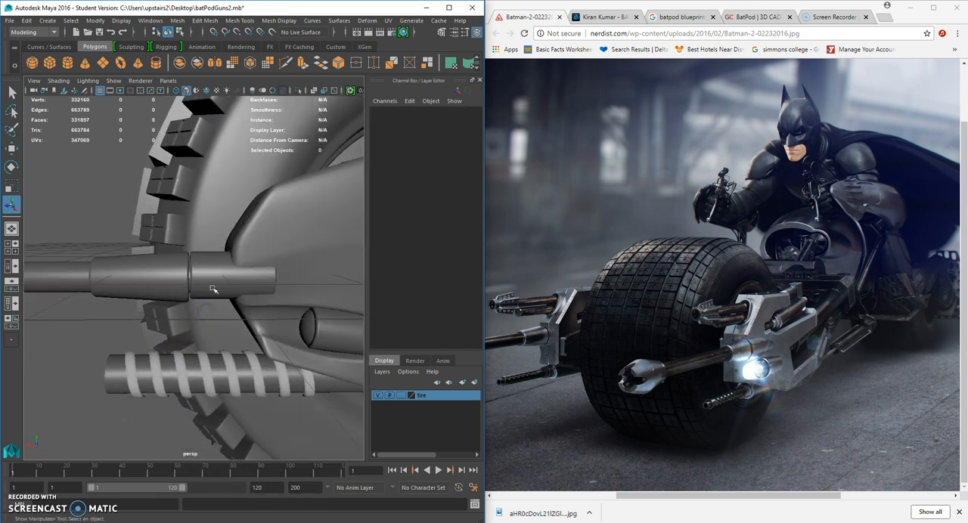
Select the rear connector cylinder and adjust its height to Y -0.034 so it lines up with the sleeve.
click(213, 288)
click(12, 148)
click(216, 270)
click(250, 225)
drag(250, 225, 251, 226)
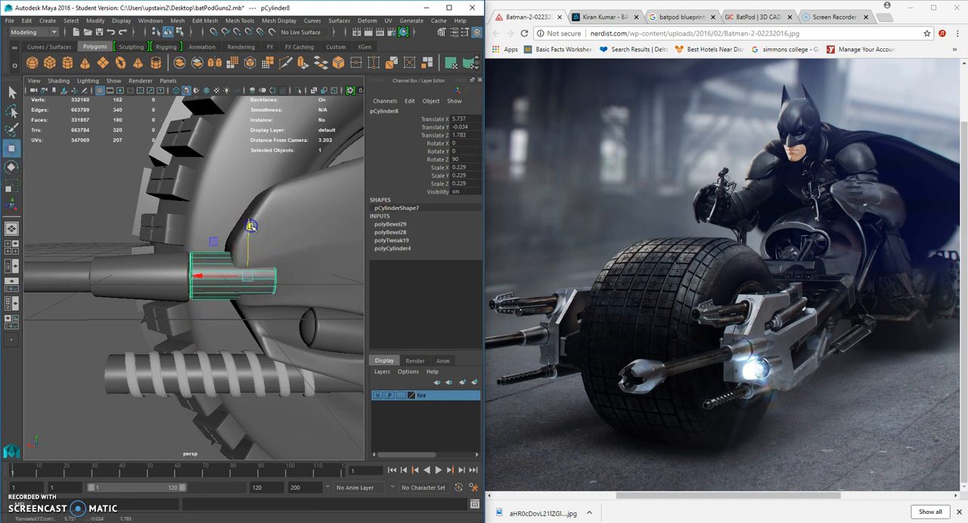
Scale the end vertices of the rear connector cylinder and return to whole-object selection.
scroll(266, 245, down, 3)
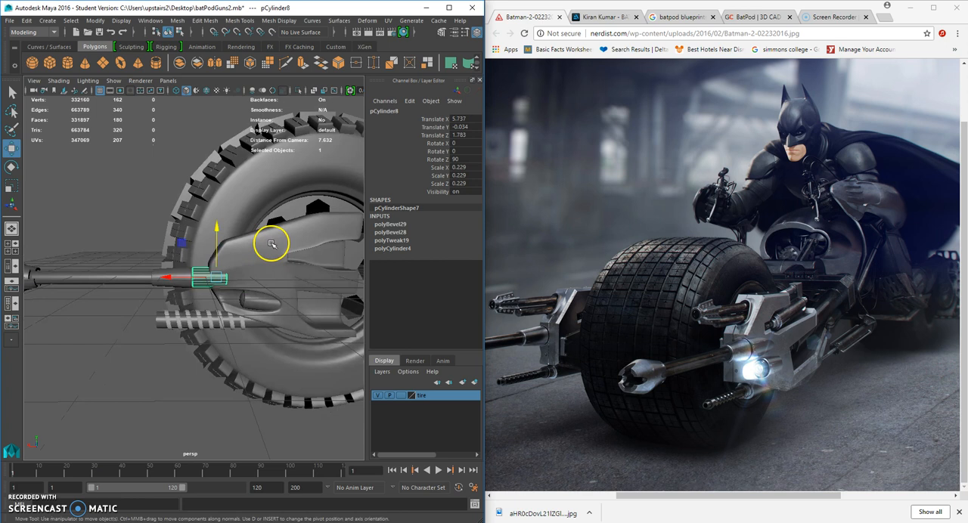
alt+middle_drag(323, 272, 368, 283)
alt+drag(295, 294, 281, 284)
right_drag(261, 283, 212, 247)
drag(290, 262, 264, 301)
click(11, 185)
alt+drag(199, 264, 233, 295)
alt+drag(232, 295, 261, 293)
click(261, 293)
right_drag(259, 291, 286, 235)
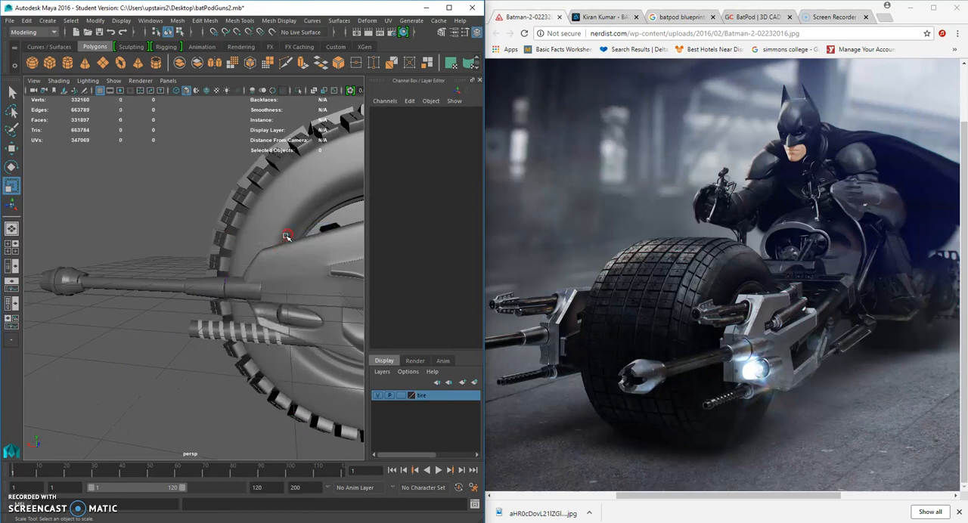
Select the gun and slide it toward the rear cylinder to Translate X -0.241.
scroll(249, 313, down, 4)
mouse_move(249, 313)
alt+mouse_down()
mouse_move(278, 317)
mouse_move(248, 312)
alt+mouse_up()
scroll(280, 319, up, 6)
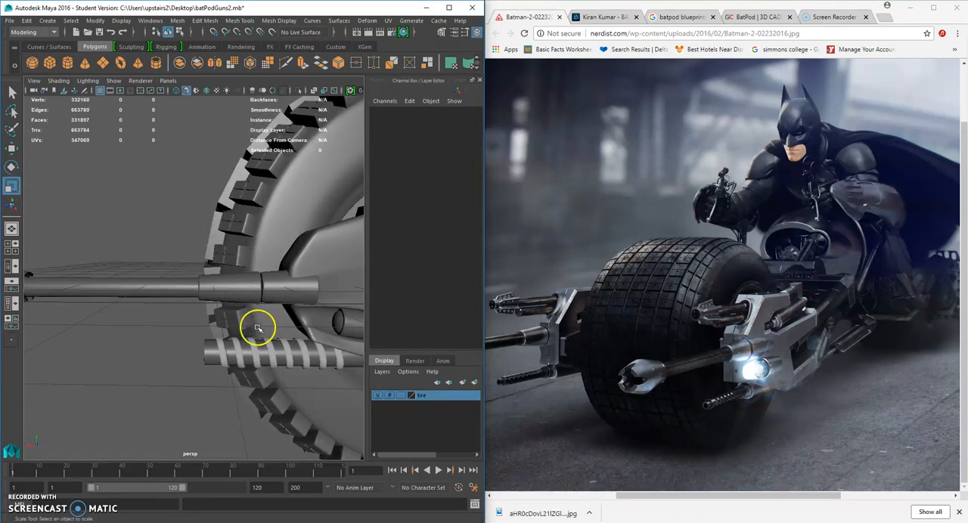
alt+drag(355, 354, 340, 341)
click(269, 289)
right_drag(269, 288, 296, 231)
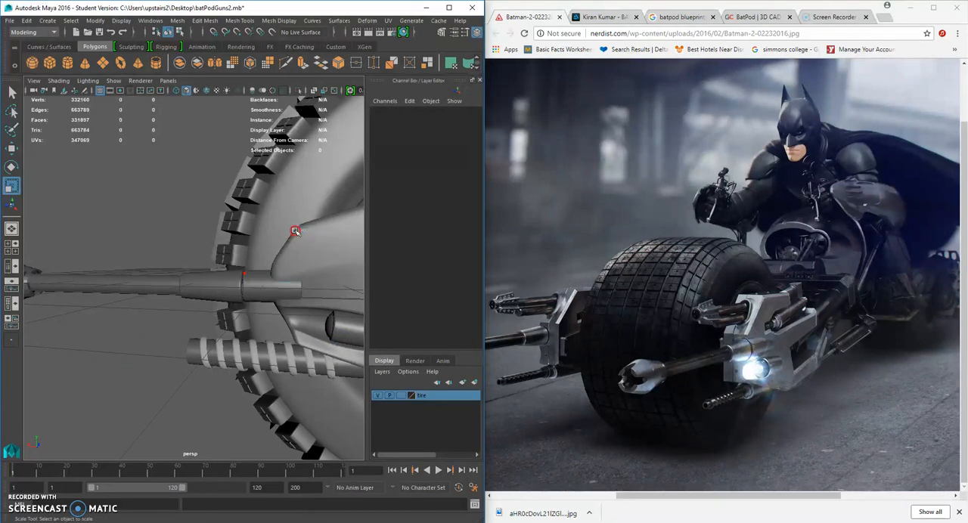
alt+drag(324, 295, 210, 295)
click(276, 295)
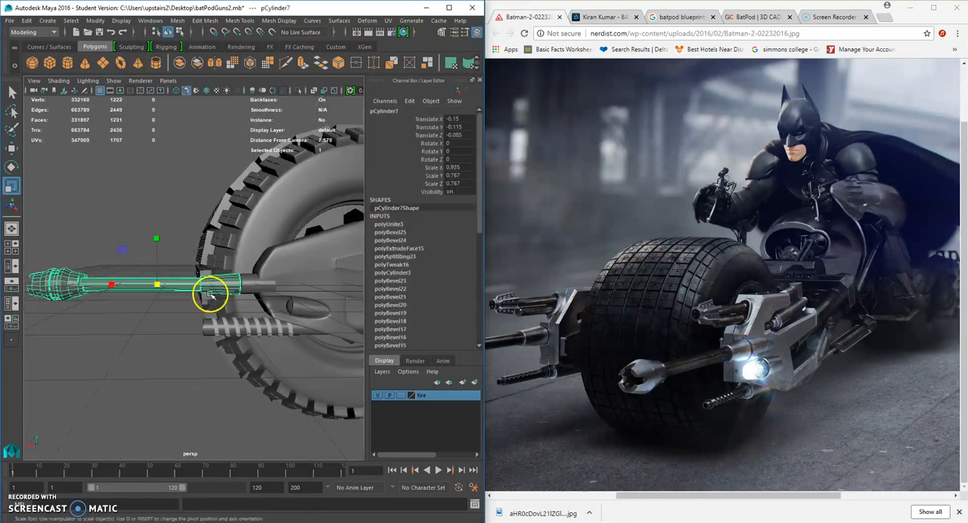
scroll(209, 294, up, 3)
click(12, 149)
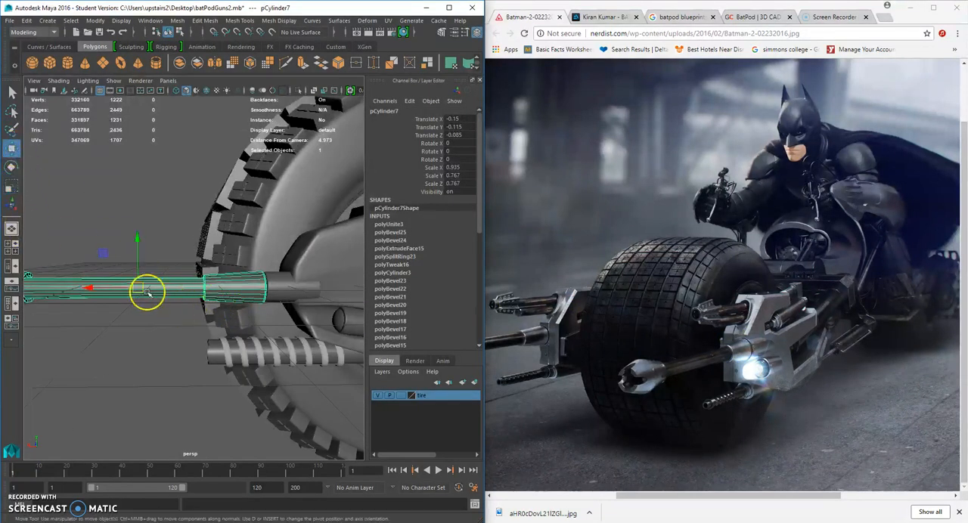
drag(99, 286, 106, 288)
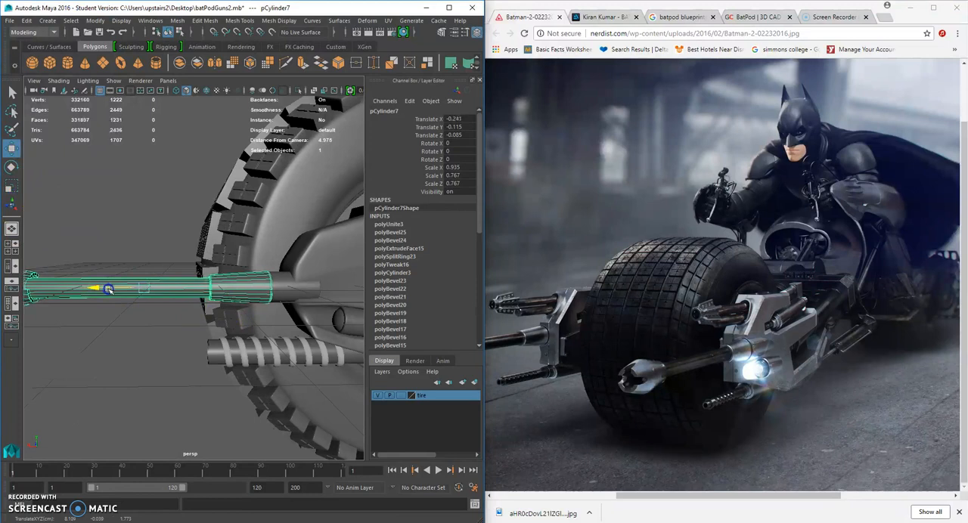
Scale the gun down to 0.863 × 0.708 × 0.708 and slide it to X -0.319 so the sleeve meets the rear cylinder.
click(11, 188)
alt+drag(214, 290, 172, 279)
click(11, 151)
drag(111, 285, 115, 286)
alt+right_drag(136, 293, 208, 295)
click(12, 188)
alt+drag(128, 273, 110, 289)
click(14, 154)
click(88, 384)
alt+right_drag(90, 384, 184, 367)
alt+drag(273, 345, 235, 347)
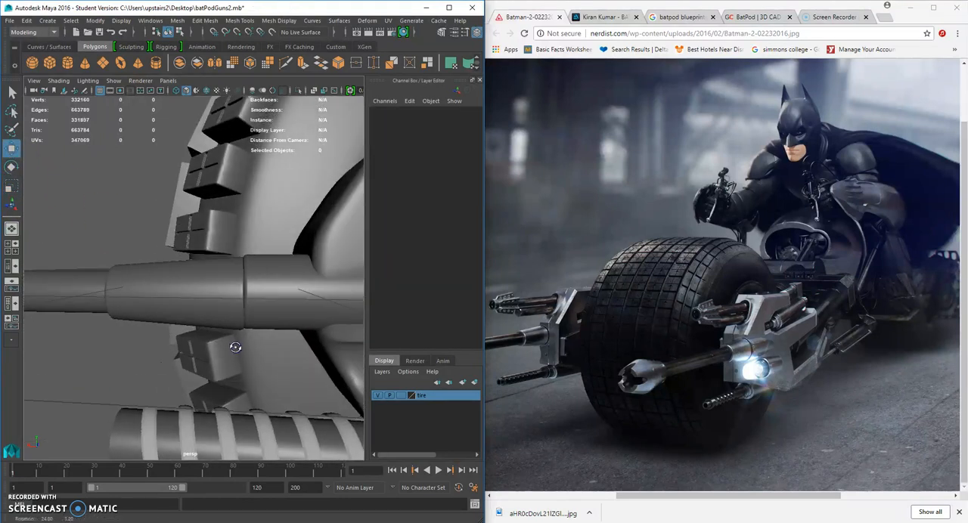
Slide the gun to X -0.345 and check its placement in the side view before returning to perspective.
click(234, 318)
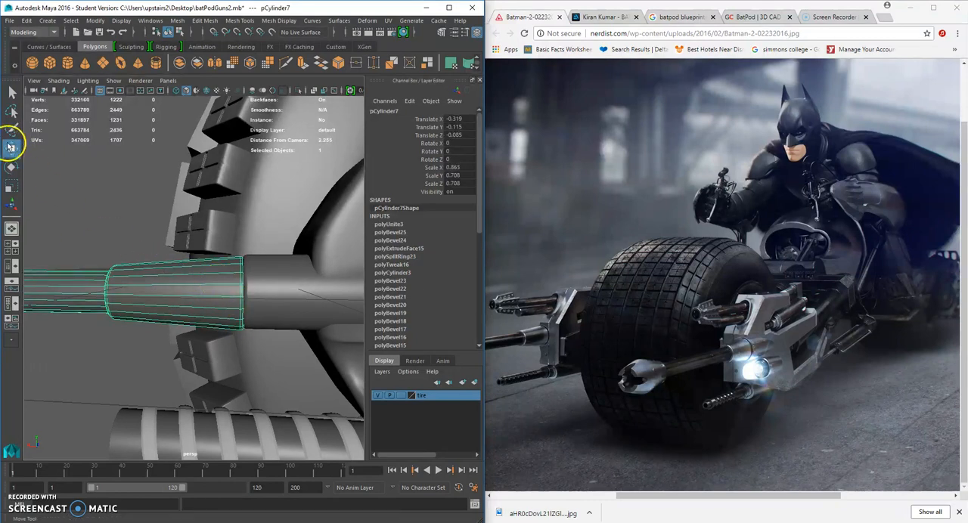
scroll(96, 228, down, 5)
drag(59, 282, 60, 283)
click(12, 186)
key(space)
drag(156, 289, 111, 282)
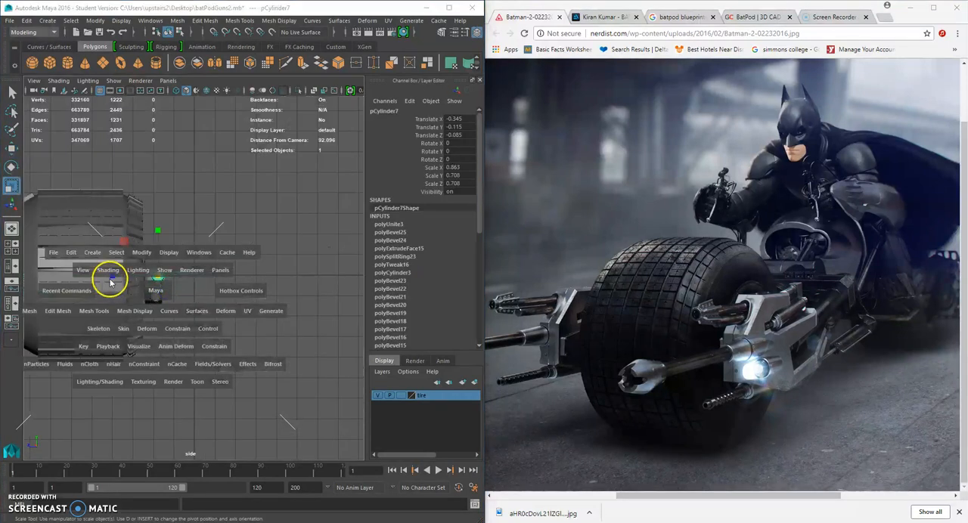
key(space)
drag(216, 277, 173, 310)
key(space)
Select the vertices at the sleeve's rear end, flatten them along the barrel axis and move them against the rear cylinder.
click(115, 298)
drag(115, 298, 61, 298)
click(13, 149)
scroll(210, 291, up, 3)
scroll(210, 292, up, 5)
right_drag(190, 270, 167, 260)
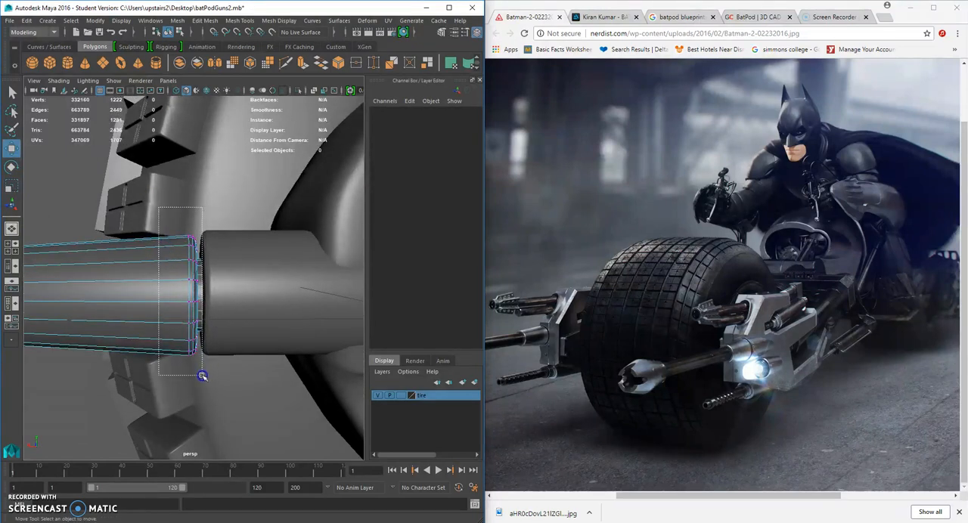
drag(201, 376, 202, 375)
click(12, 186)
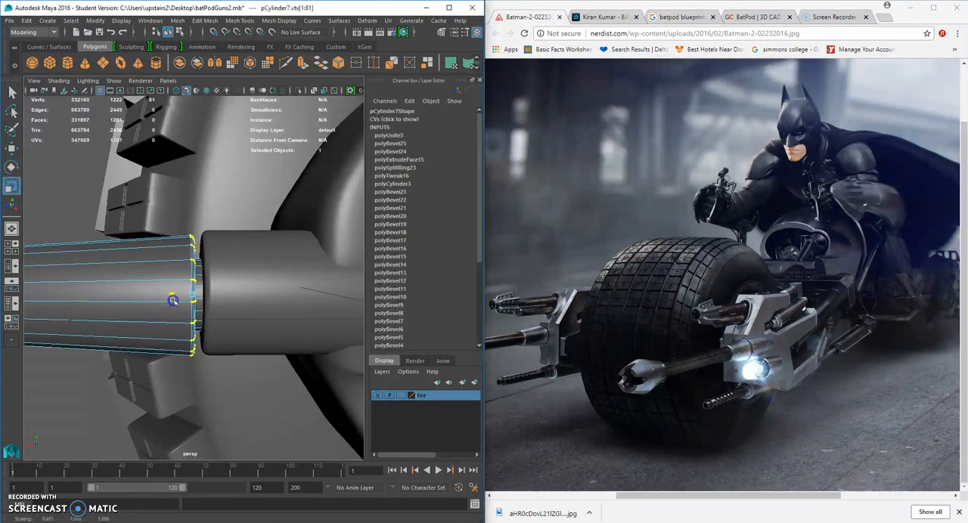
click(13, 149)
drag(144, 299, 153, 300)
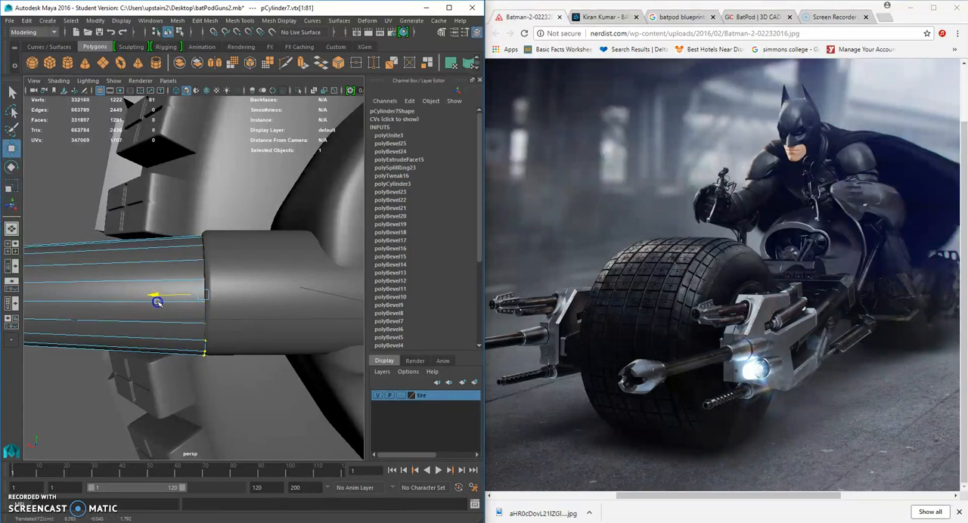
Fine-tune the scale of the sleeve's rear-end vertices and return to whole-object selection.
click(12, 185)
alt+drag(216, 308, 171, 318)
click(150, 319)
right_drag(128, 292, 181, 226)
scroll(194, 331, down, 5)
alt+drag(194, 330, 283, 324)
alt+right_drag(283, 324, 235, 321)
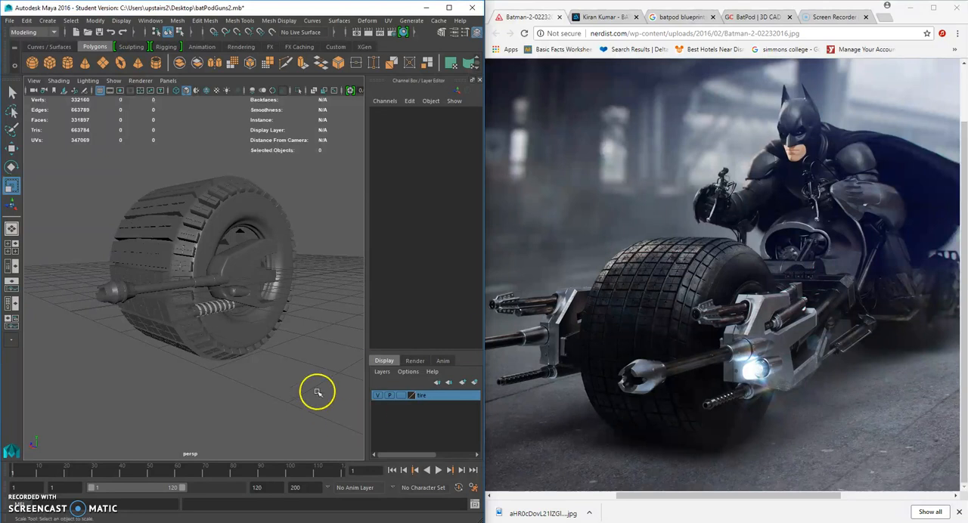
Scale the lower barrel cylinder inside the coil to 0.134 × 0.311 × 0.134, making it thinner.
scroll(317, 391, up, 5)
click(205, 396)
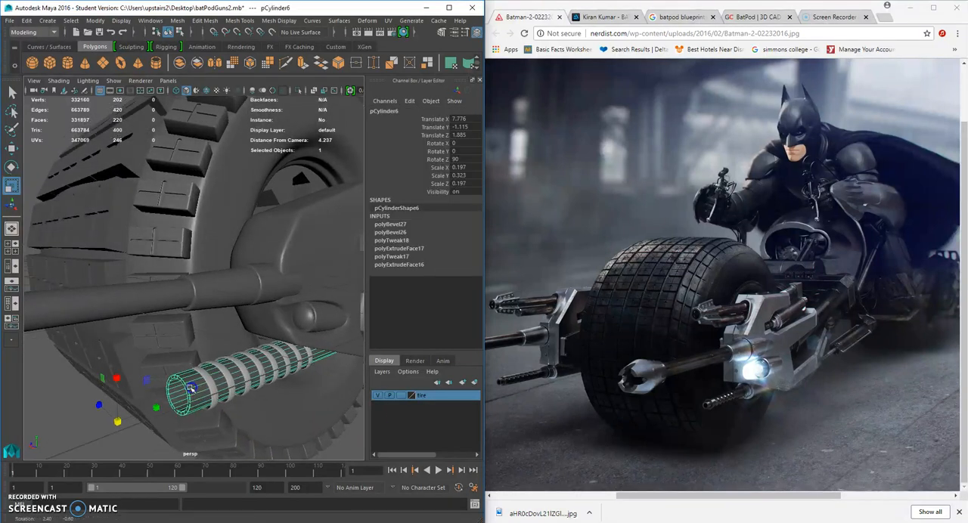
shift+click(215, 391)
drag(258, 368, 253, 369)
key(ctrl+z)
click(208, 388)
drag(118, 421, 113, 413)
drag(77, 398, 17, 382)
scroll(110, 401, down, 3)
drag(119, 350, 82, 348)
drag(162, 348, 168, 348)
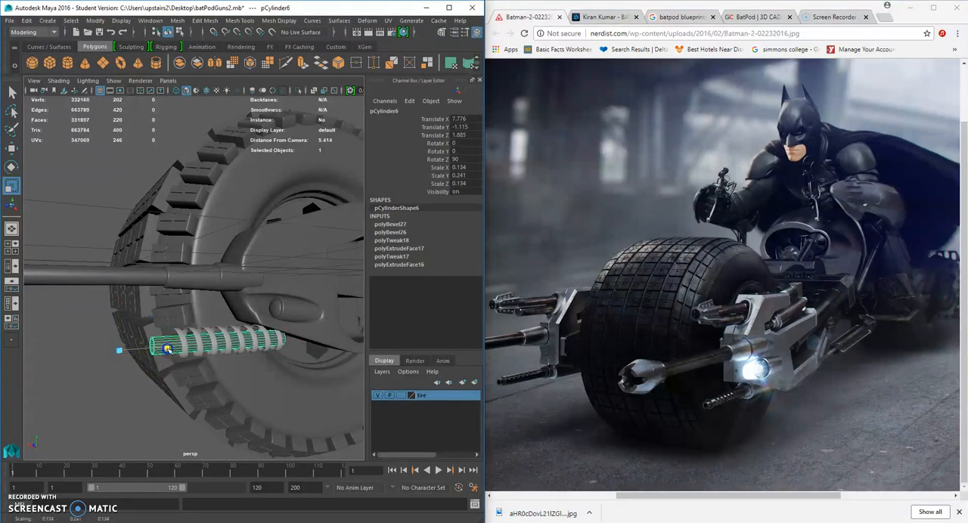
Scale the helix coil down to 0.185 × 0.723 × 0.185 to fit the thinner lower barrel and compare with the reference photo.
click(192, 354)
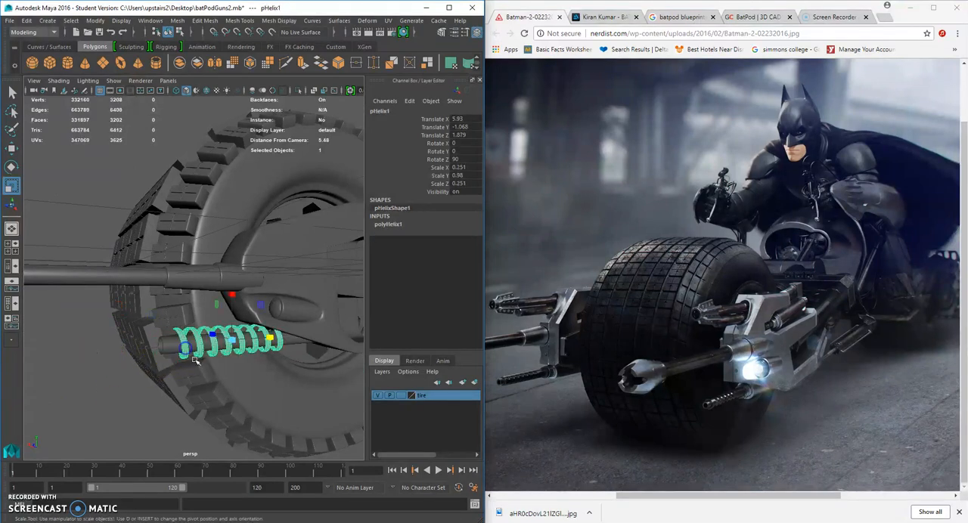
drag(234, 342, 229, 339)
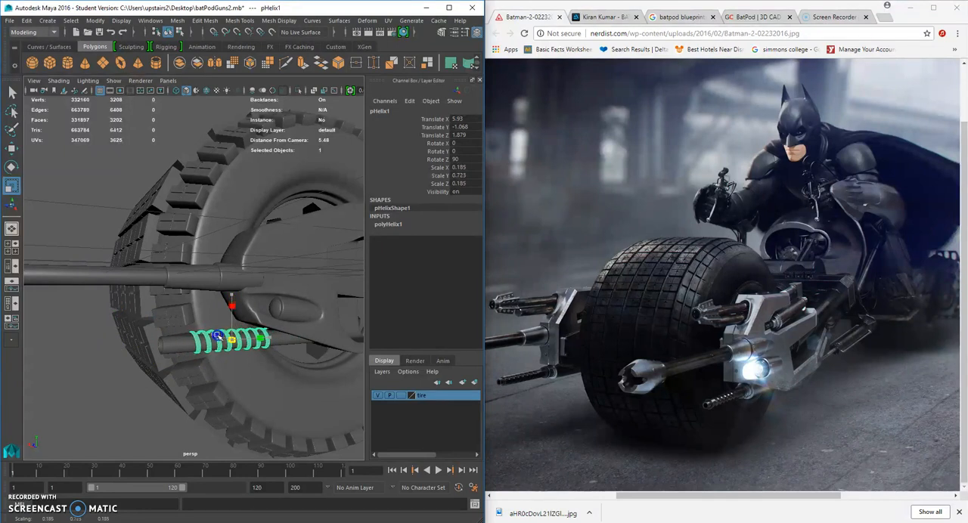
click(116, 393)
scroll(116, 393, down, 4)
alt+drag(117, 393, 174, 382)
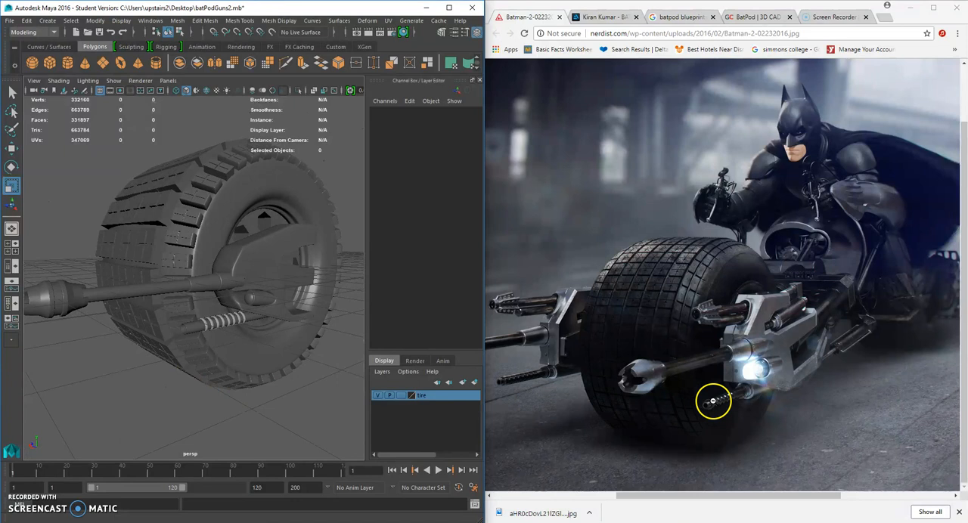
alt+drag(267, 374, 186, 329)
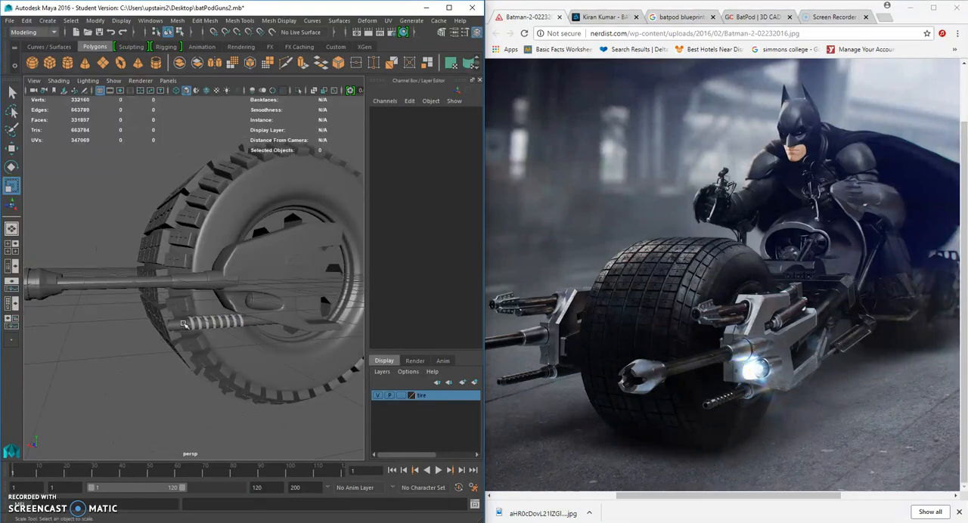
Duplicate the lower barrel cylinder and raise the copy above the main gun.
click(181, 325)
key(ctrl+d)
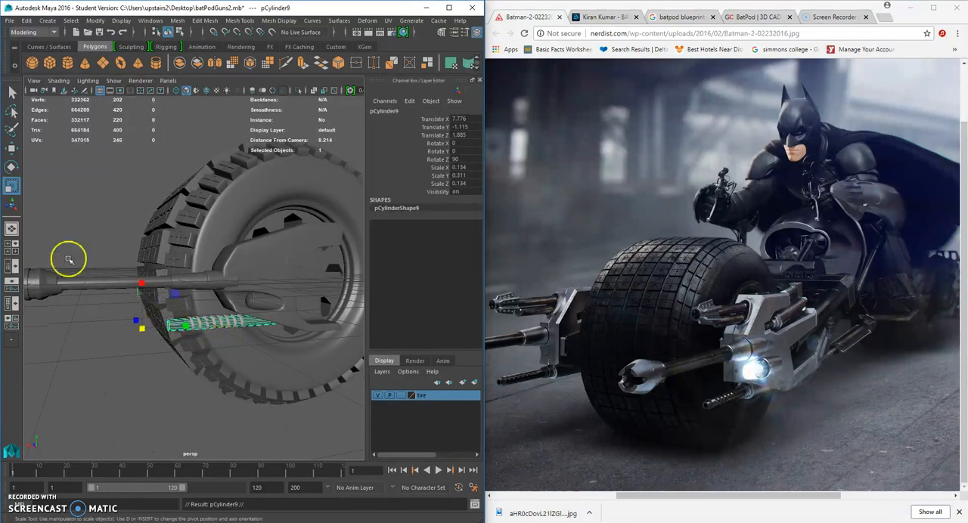
click(11, 148)
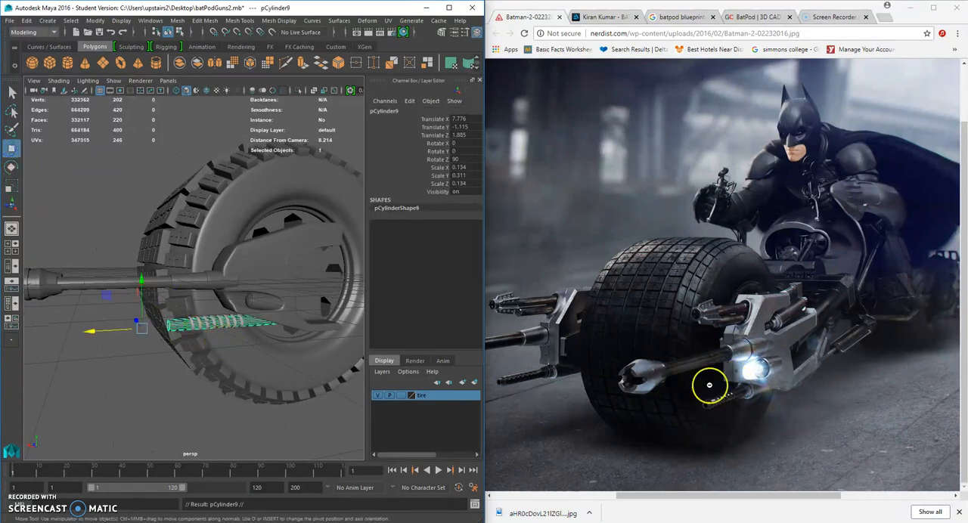
click(534, 357)
click(143, 283)
drag(143, 282, 148, 216)
scroll(187, 232, up, 5)
Display the side housing unsmoothed and position the copied barrel at X 10.095, Y 0.506, Z 1.625.
click(262, 251)
alt+drag(287, 247, 316, 258)
click(233, 266)
alt+drag(236, 268, 190, 280)
scroll(40, 262, down, 3)
alt+middle_drag(121, 274, 162, 279)
drag(119, 263, 4, 263)
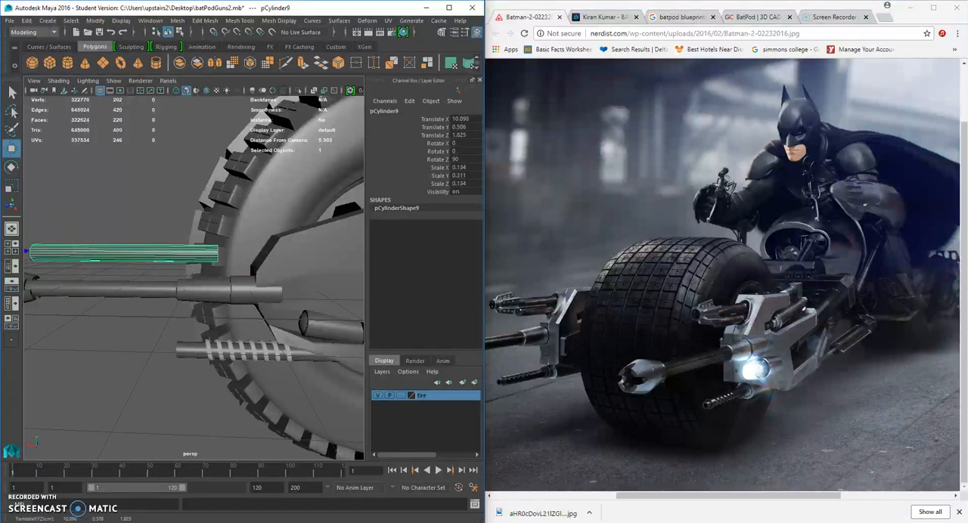
Extrude the block of faces at the side housing's upper front corner and scale them inward to about 0.42 × 0.40 × 0.42.
alt+drag(308, 270, 322, 276)
click(302, 259)
scroll(302, 259, up, 3)
right_drag(302, 247, 304, 264)
scroll(297, 265, up, 4)
click(296, 266)
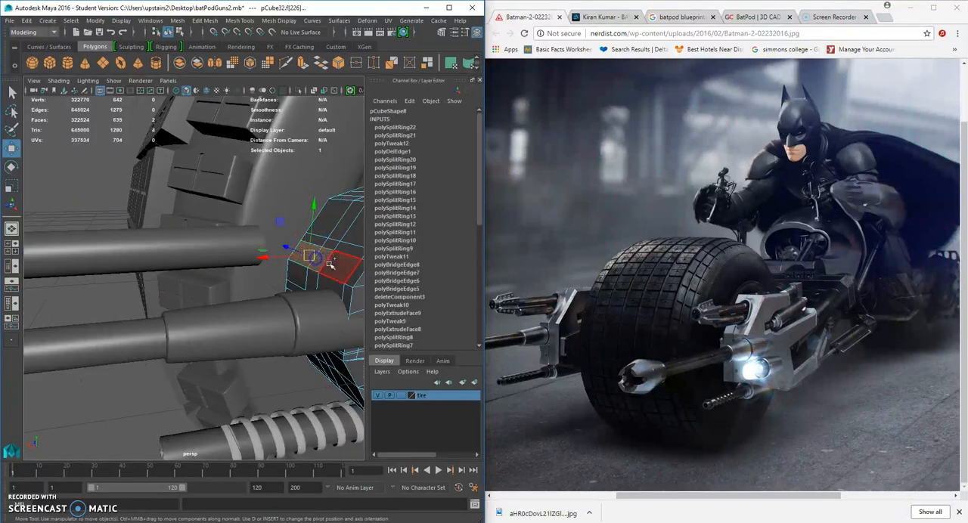
shift+click(332, 217)
shift+click(344, 224)
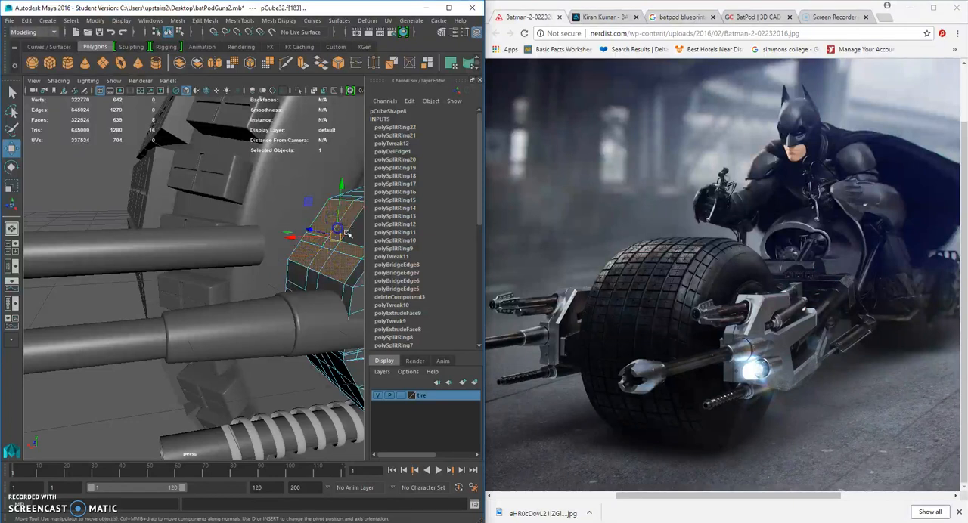
shift+click(351, 230)
alt+drag(345, 231, 313, 254)
shift+right_drag(314, 257, 313, 285)
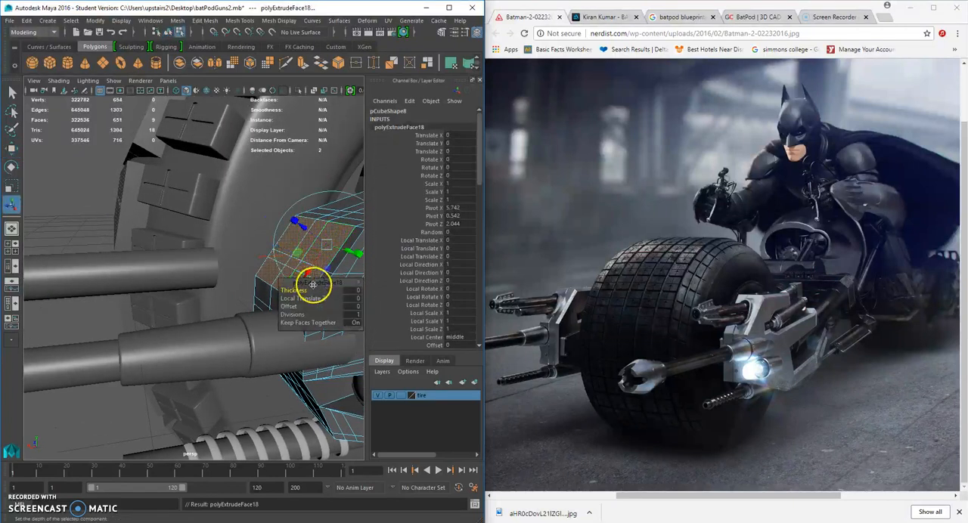
mouse_move(233, 228)
alt+mouse_down()
mouse_move(272, 249)
mouse_move(244, 240)
alt+mouse_up()
click(11, 187)
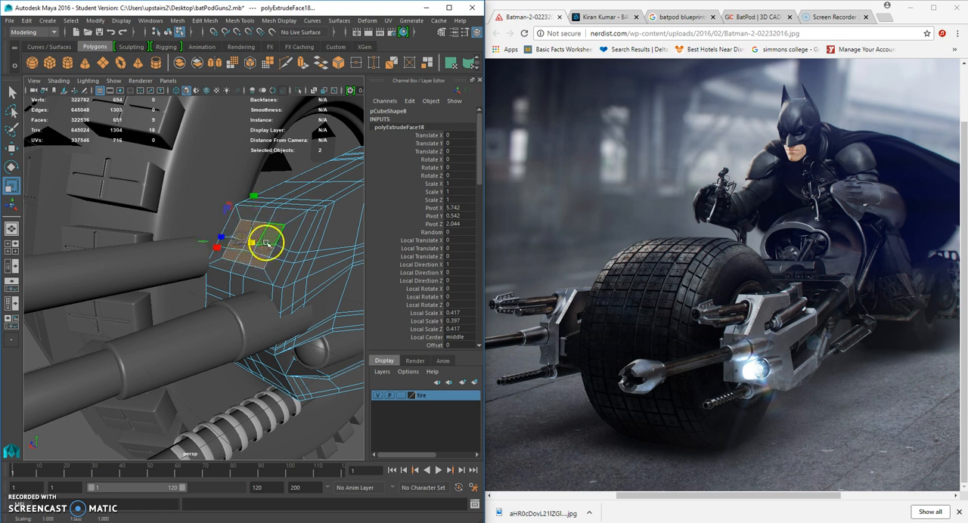
Extrude the shrunken corner faces again and move them forward to form a raised block.
key(ctrl+e)
alt+drag(264, 247, 231, 288)
click(11, 151)
middle_drag(209, 260, 202, 261)
alt+drag(210, 264, 71, 217)
Extrude the raised block's front faces once more and scale them inward.
click(11, 186)
key(ctrl+e)
click(11, 188)
alt+drag(187, 259, 209, 254)
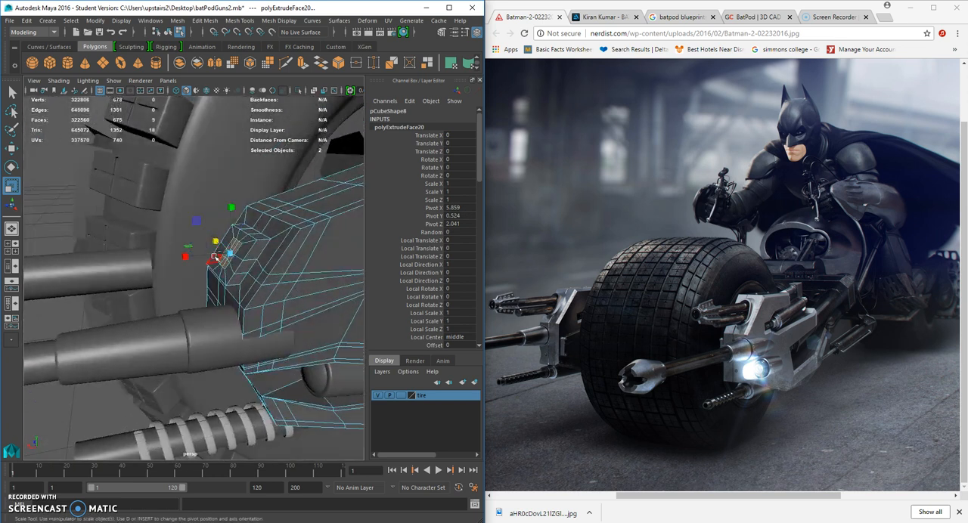
Extrude the inner faces into a short forward stub, adjust their scale and return to whole-object selection.
key(ctrl+e)
click(7, 188)
click(9, 151)
alt+drag(157, 227, 123, 216)
drag(176, 249, 280, 274)
click(11, 186)
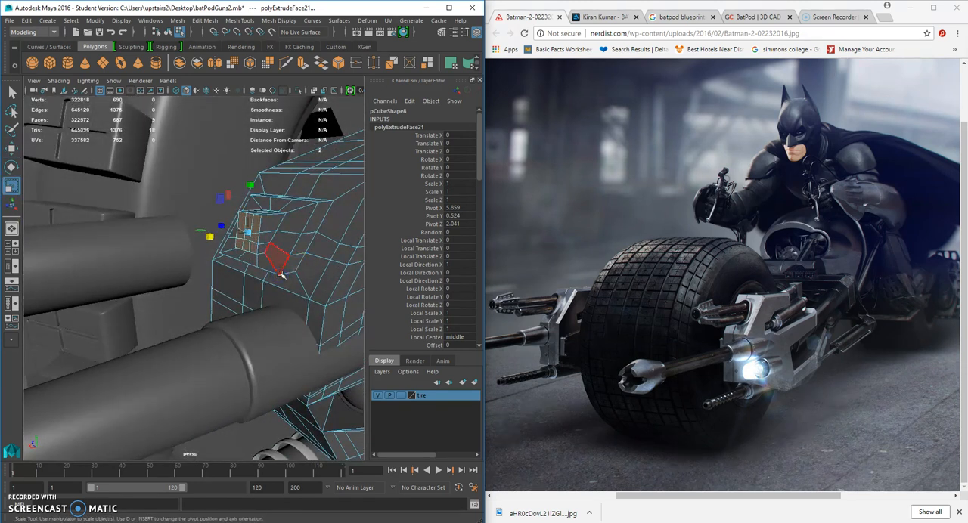
right_drag(261, 223, 296, 221)
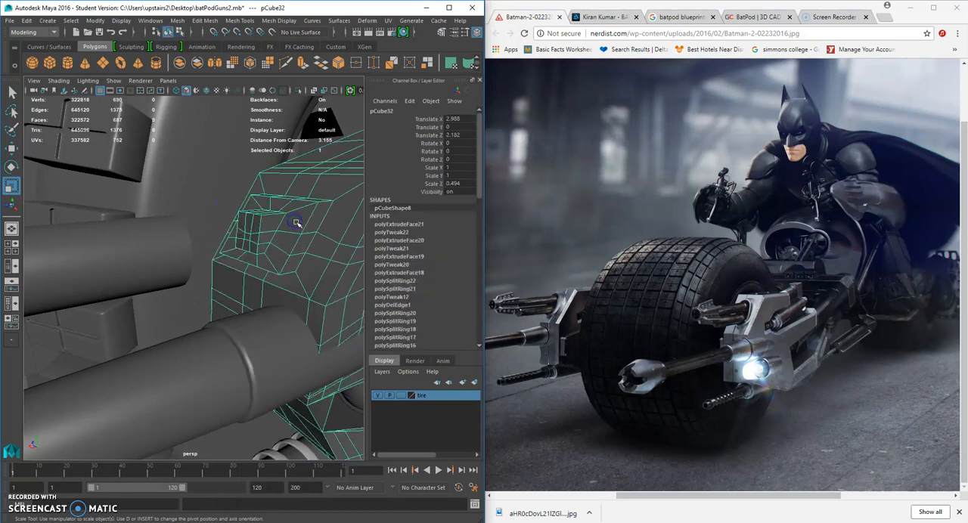
Inspect the side housing with smooth preview and switch it back to the unsmoothed display.
key(3)
scroll(297, 222, down, 5)
click(357, 451)
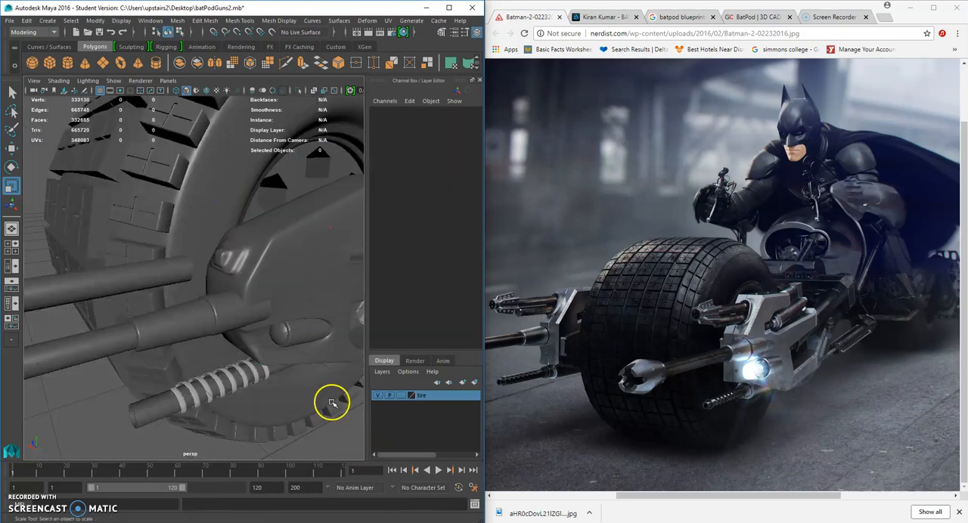
alt+drag(333, 403, 256, 348)
scroll(256, 349, up, 3)
click(245, 281)
key(1)
scroll(247, 283, up, 5)
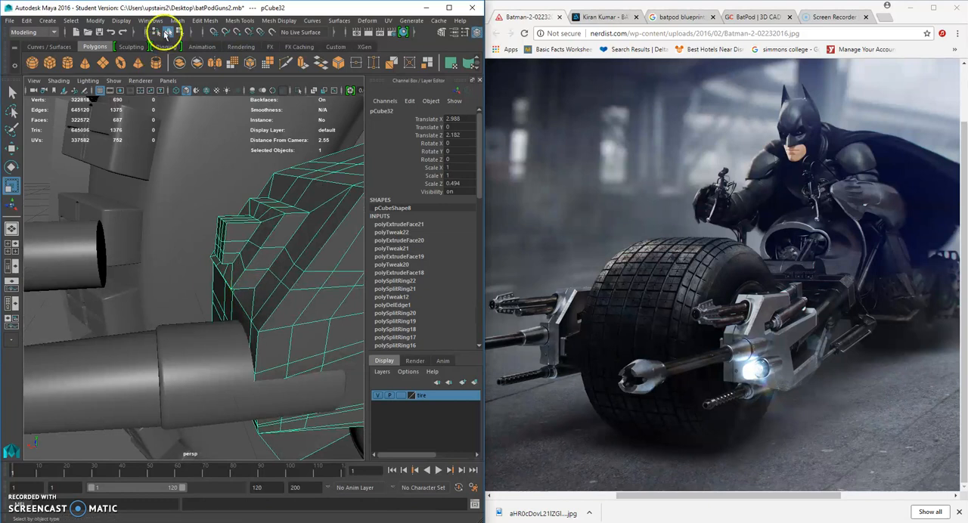
Insert edge loops around the extruded block and stub at the housing's upper front corner to sharpen its shape.
click(236, 21)
click(274, 96)
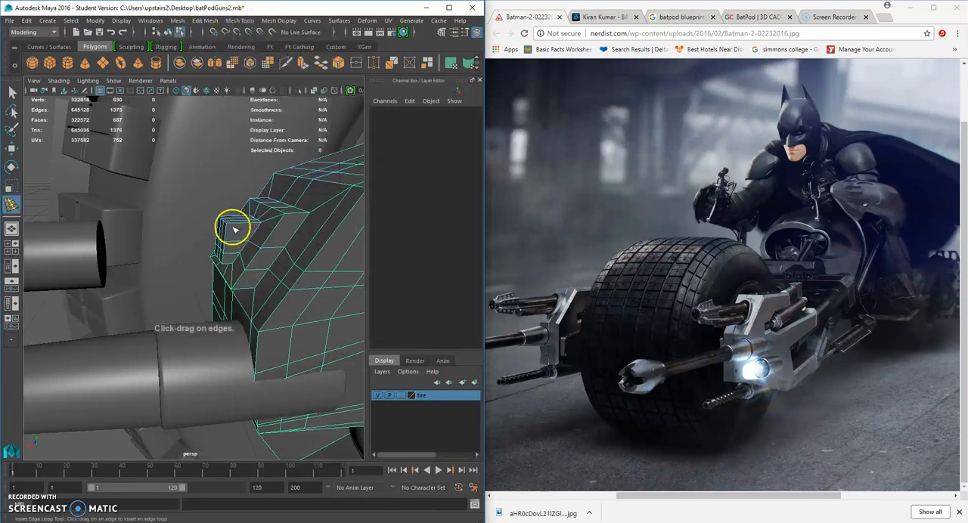
click(235, 223)
alt+drag(237, 226, 280, 215)
scroll(281, 244, up, 3)
click(305, 200)
click(299, 231)
click(319, 231)
click(337, 212)
Leave the edge loop tool, return to whole-object selection and display the side housing smoothed.
click(11, 93)
right_drag(335, 240, 355, 215)
alt+drag(337, 242, 316, 242)
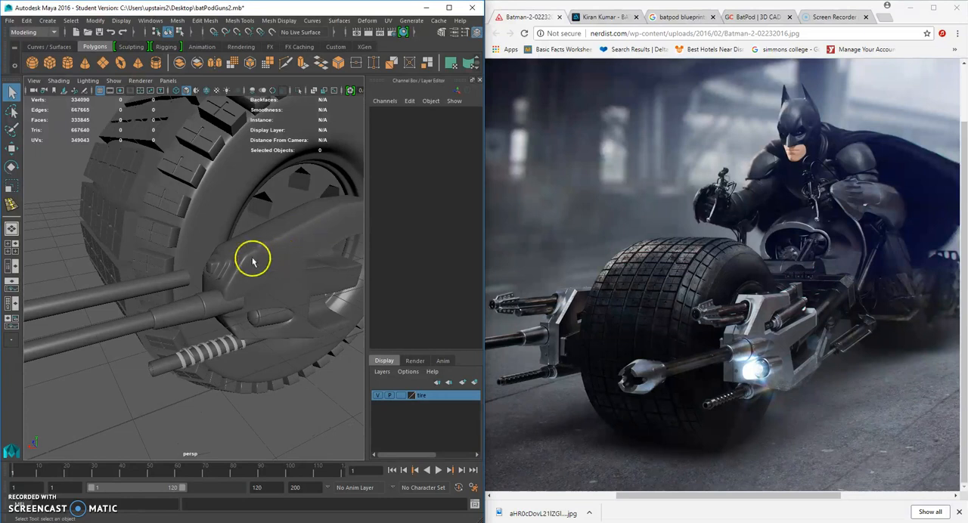
Examine the upper barrel and its fit against the side housing's front mount from several angles.
alt+drag(253, 262, 236, 259)
alt+right_drag(236, 259, 247, 263)
alt+drag(224, 271, 194, 285)
click(184, 288)
alt+middle_drag(233, 269, 298, 264)
alt+drag(298, 264, 238, 278)
alt+right_drag(238, 278, 271, 277)
alt+right_drag(186, 282, 152, 285)
alt+middle_drag(151, 285, 255, 271)
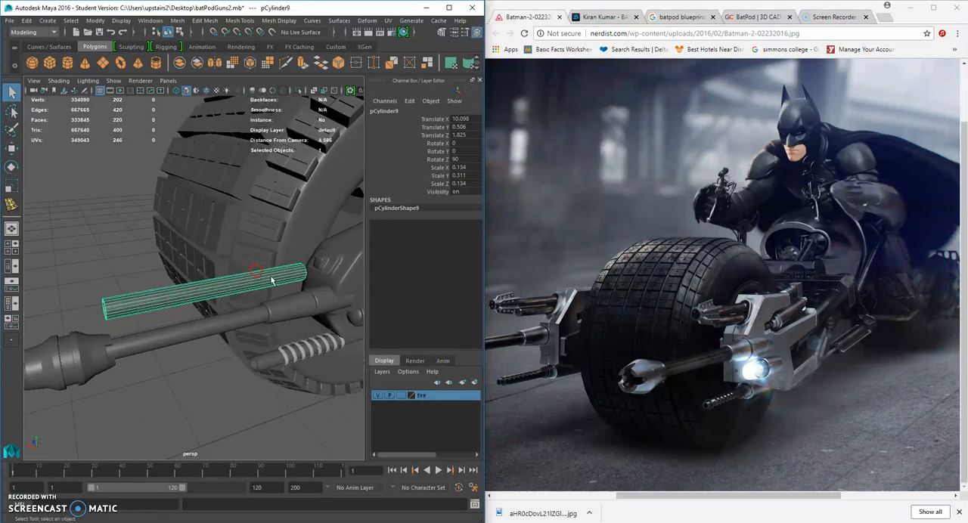
alt+drag(273, 280, 257, 283)
alt+middle_drag(257, 283, 240, 298)
alt+right_drag(240, 298, 291, 286)
Display the side housing unsmoothed and raise the top vertices of the stub on its upper front corner.
mouse_move(310, 282)
alt+mouse_down()
mouse_move(318, 282)
mouse_move(304, 280)
alt+mouse_up()
click(307, 281)
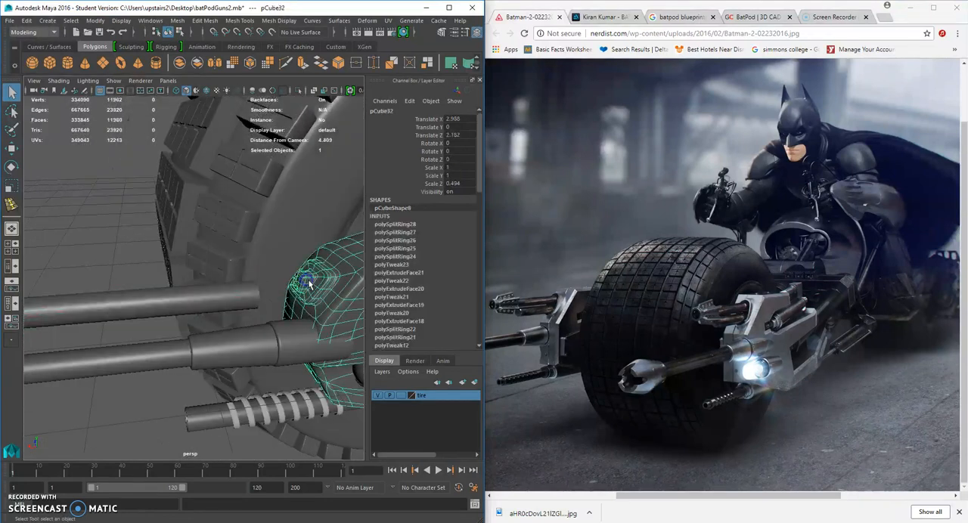
alt+middle_drag(308, 281, 267, 271)
key(1)
alt+right_drag(266, 274, 290, 272)
alt+middle_drag(291, 272, 246, 248)
right_drag(245, 233, 213, 236)
mouse_move(223, 237)
alt+mouse_down()
mouse_move(209, 235)
mouse_move(227, 223)
alt+mouse_up()
click(12, 150)
drag(215, 183, 213, 176)
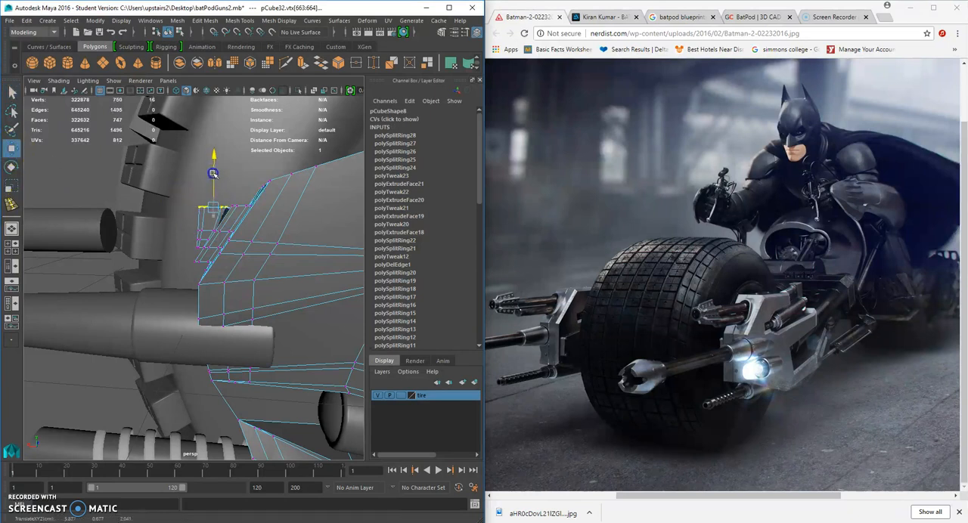
Raise the upper vertex rows of the extruded block and stub together to make the housing mount taller.
alt+drag(246, 202, 170, 181)
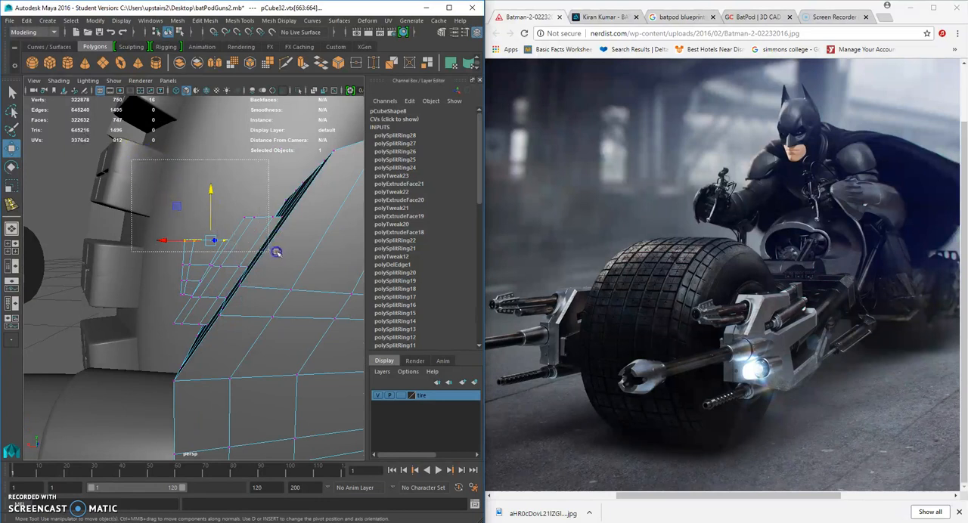
drag(237, 201, 242, 214)
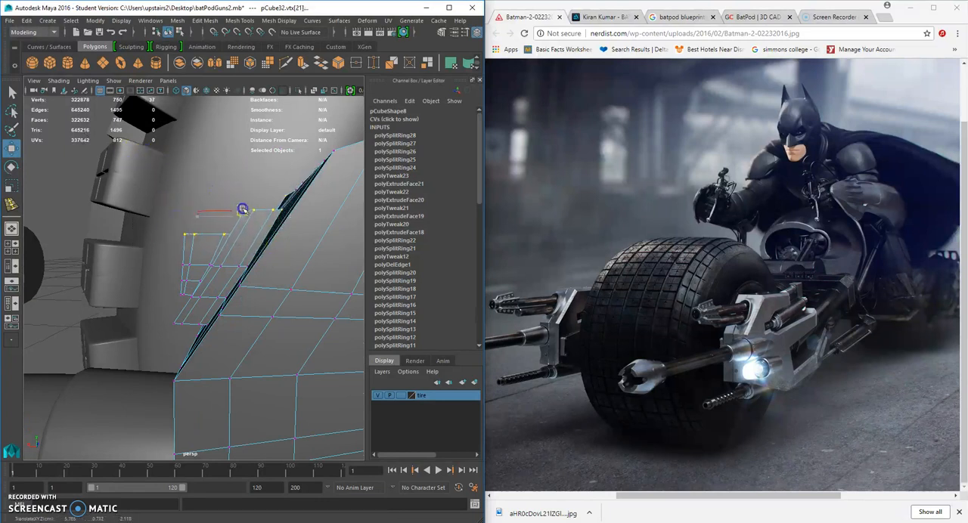
drag(230, 232, 233, 218)
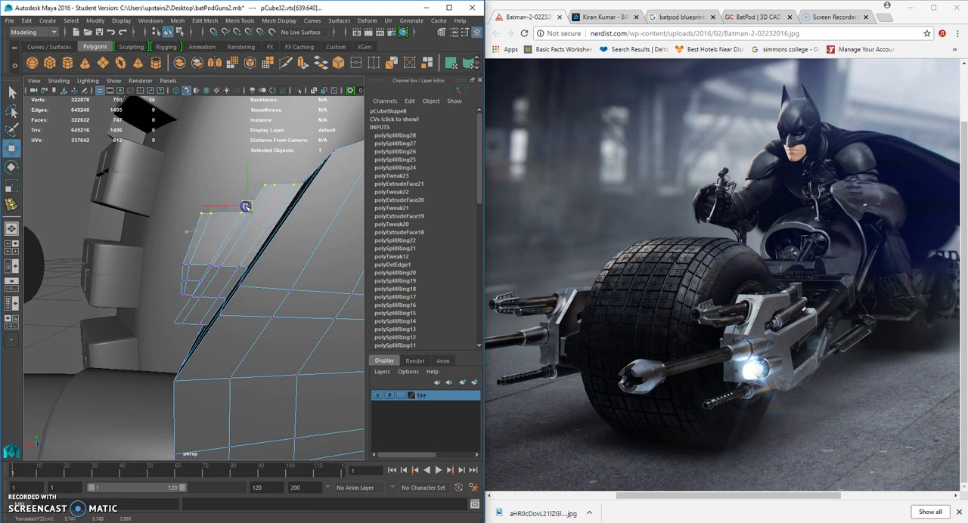
Try to raise the stub's front-end vertices higher on their own.
drag(166, 179, 204, 185)
drag(250, 213, 249, 205)
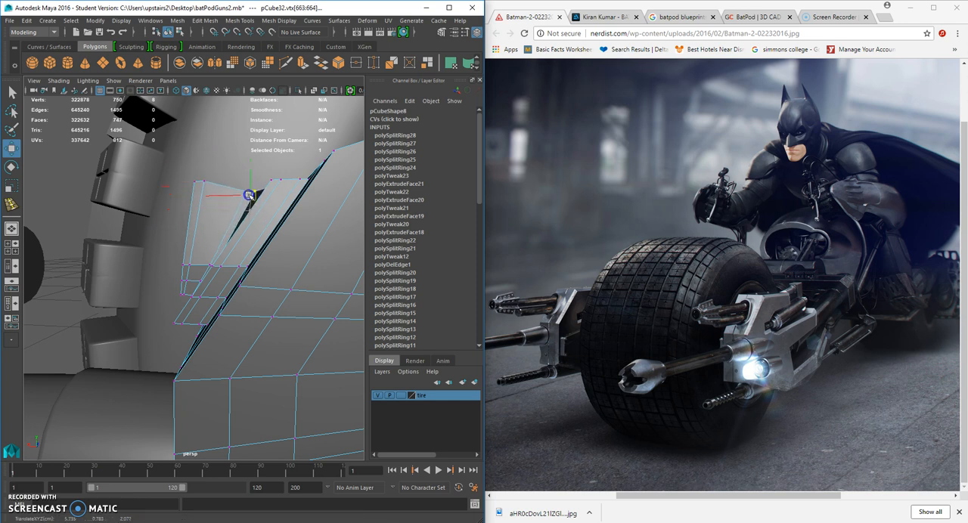
alt+drag(194, 292, 258, 223)
right_drag(258, 223, 290, 201)
scroll(272, 255, down, 7)
alt+drag(272, 254, 266, 227)
click(292, 242)
right_drag(264, 226, 239, 226)
alt+drag(239, 226, 268, 181)
key(ctrl+z)
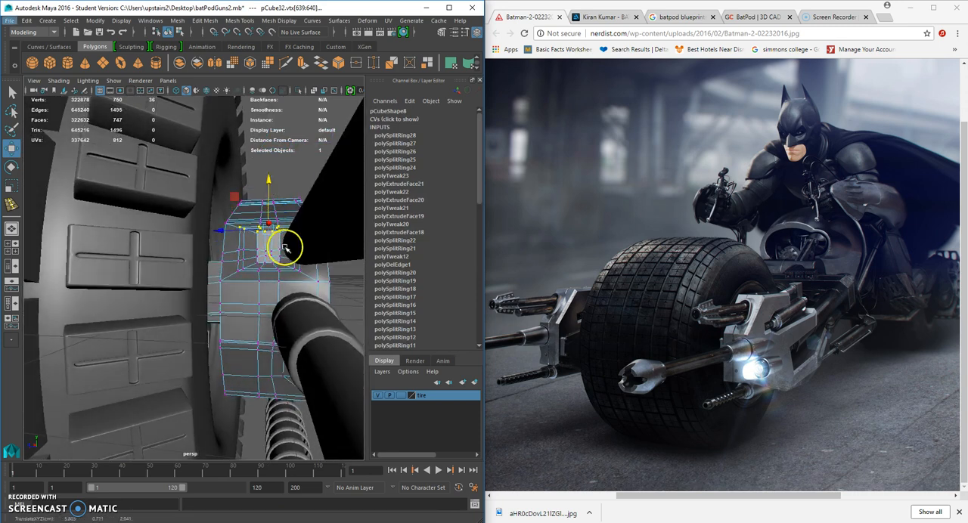
Select the stub's top vertices and adjust their height within the surrounding block on the housing mount.
alt+drag(298, 249, 191, 287)
drag(139, 333, 188, 354)
alt+drag(180, 333, 252, 236)
click(328, 219)
alt+drag(328, 218, 95, 240)
drag(129, 276, 131, 276)
alt+drag(131, 277, 264, 252)
drag(262, 216, 133, 227)
drag(130, 195, 129, 205)
alt+drag(127, 237, 155, 268)
key(f)
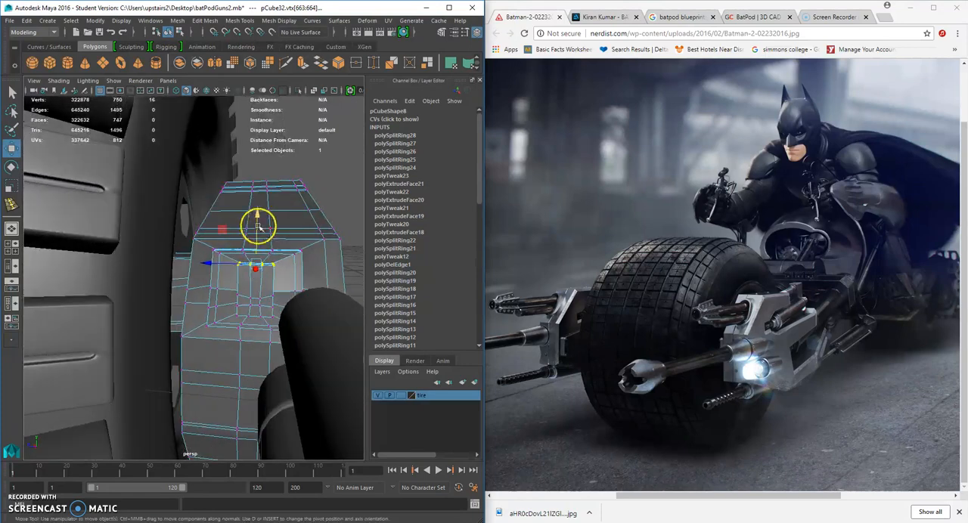
Finish positioning the stub's top vertices, return to whole-object selection and display the housing smoothed.
alt+drag(256, 213, 194, 274)
right_drag(193, 243, 210, 238)
click(168, 296)
alt+drag(169, 297, 226, 306)
key(3)
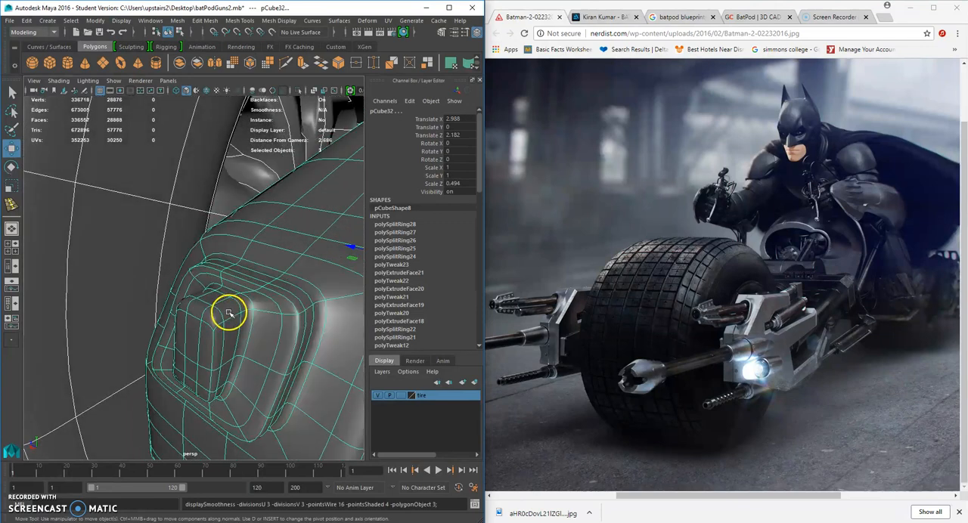
Switch back to the unsmoothed display, select the upper barrel cylinder and center its pivot.
key(1)
scroll(230, 316, down, 6)
click(154, 348)
scroll(175, 338, down, 4)
alt+drag(175, 338, 305, 329)
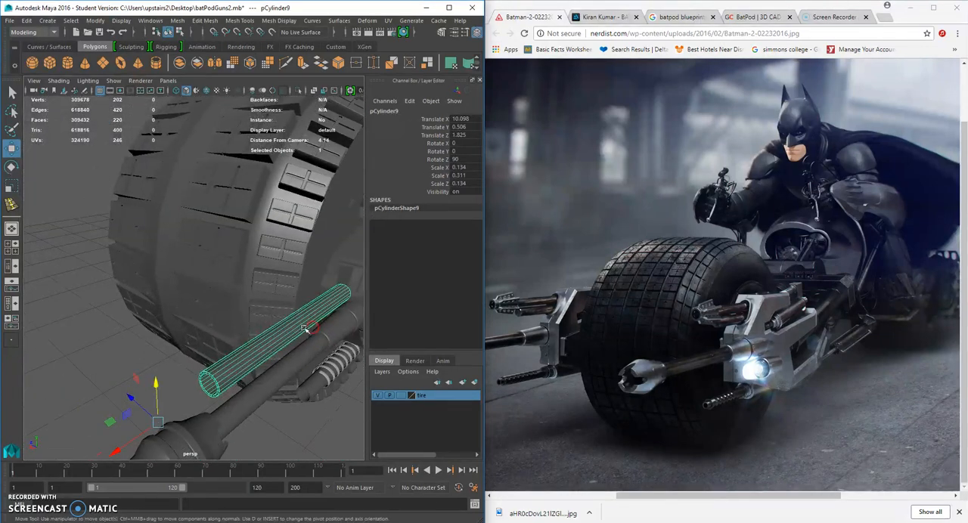
click(95, 21)
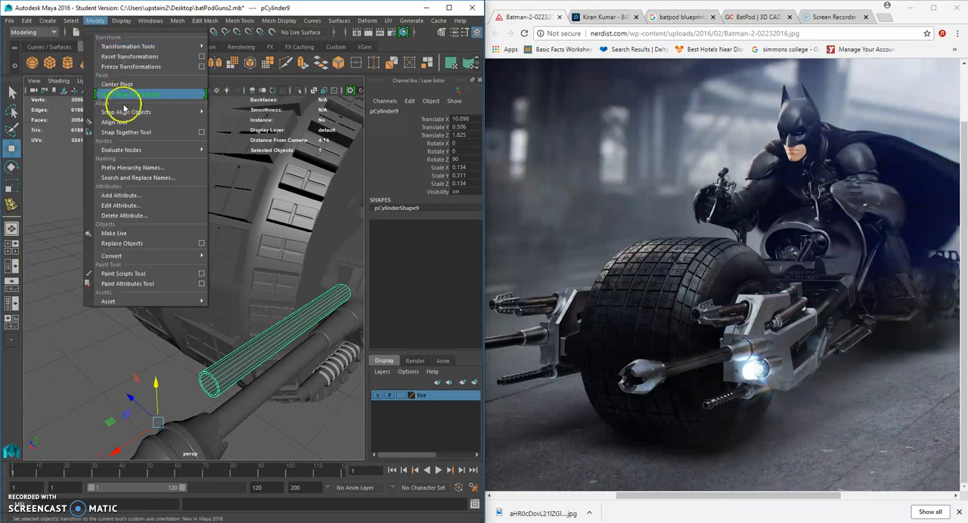
click(122, 84)
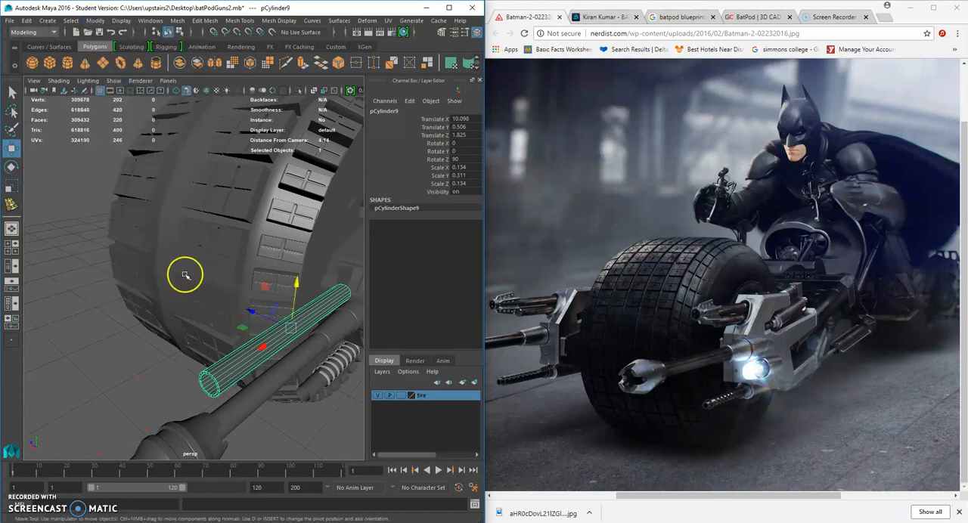
Scale the upper barrel down to about 0.09 × 0.209 × 0.09 and move it back to about 8.998 in X.
click(11, 186)
alt+drag(340, 314, 185, 294)
alt+drag(185, 294, 229, 310)
click(11, 149)
alt+drag(229, 310, 356, 300)
alt+middle_drag(356, 300, 229, 310)
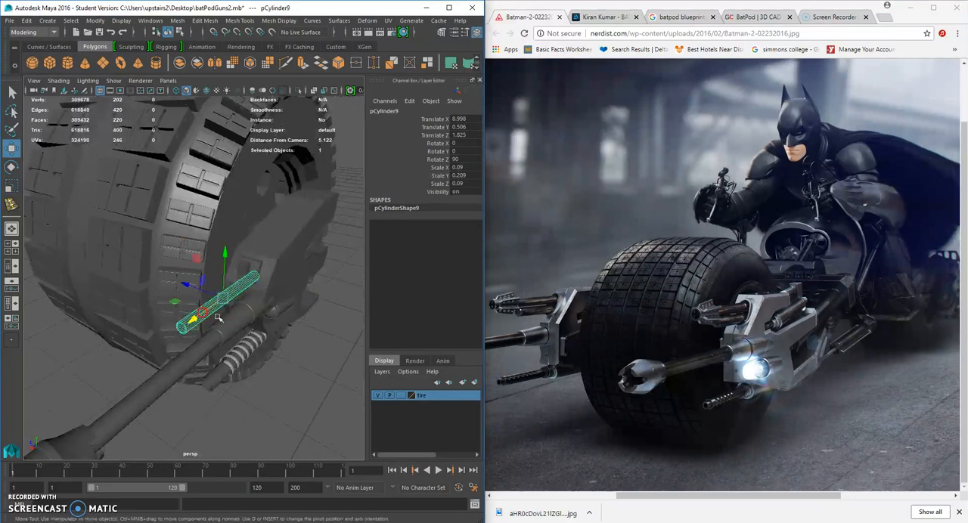
Examine how the upper barrel lines up with the housing's front stub, showing the housing's vertices.
alt+drag(229, 310, 279, 319)
alt+right_drag(279, 319, 314, 321)
alt+drag(314, 320, 280, 288)
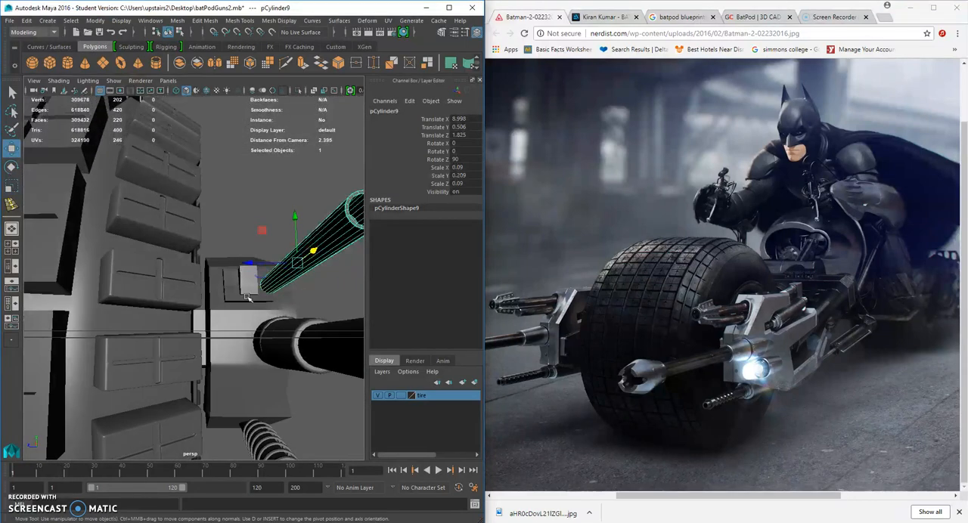
click(250, 293)
right_click(250, 293)
right_drag(250, 293, 201, 245)
scroll(222, 283, up, 3)
alt+drag(222, 282, 263, 318)
click(244, 326)
scroll(311, 290, down, 3)
alt+drag(311, 290, 296, 309)
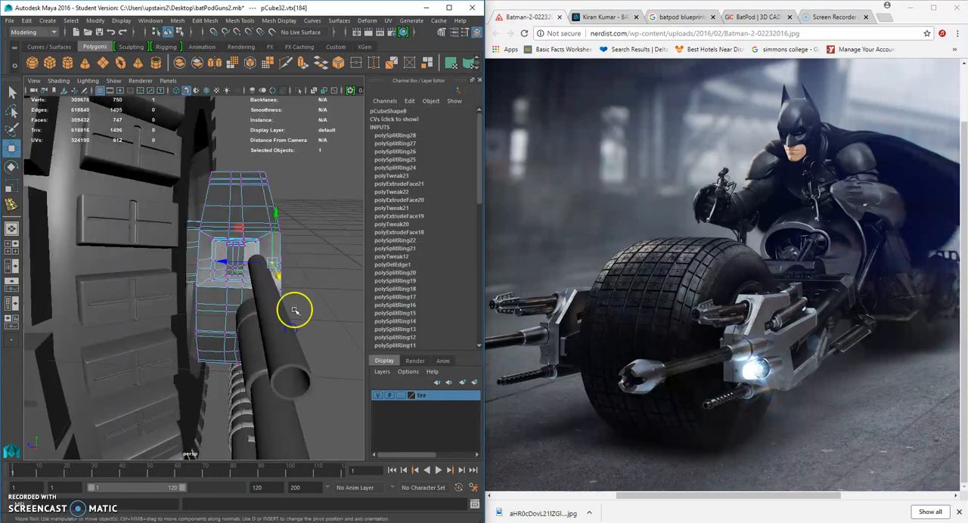
Move the upper barrel to Translate Z 2.041 and shrink it to a scale of 0.08 × 0.124 × 0.08.
click(281, 318)
drag(221, 303, 189, 313)
alt+drag(189, 313, 71, 227)
click(12, 185)
drag(154, 291, 127, 312)
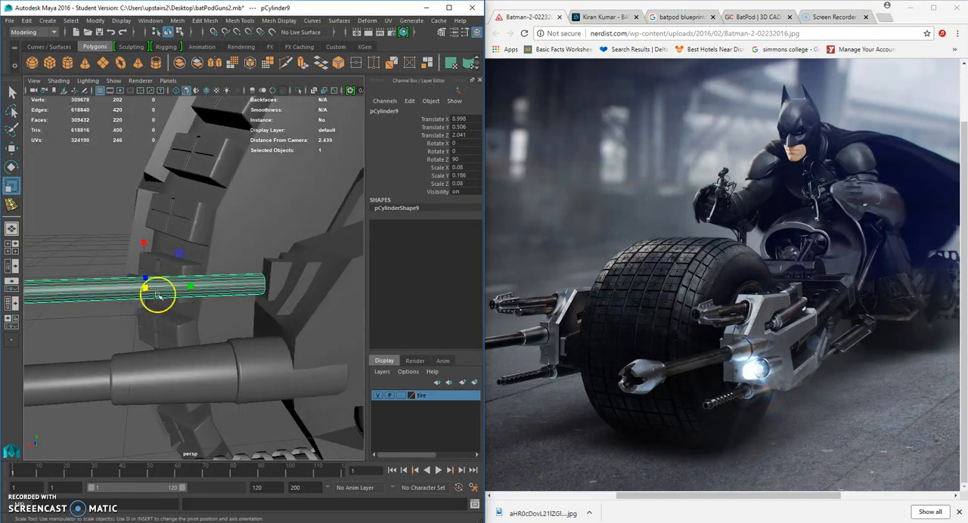
drag(192, 287, 177, 285)
Move the barrel back against the mount, scale it to 0.067 × 0.104 × 0.067 and place it at X 8.496, Y 0.48.
click(11, 149)
click(101, 289)
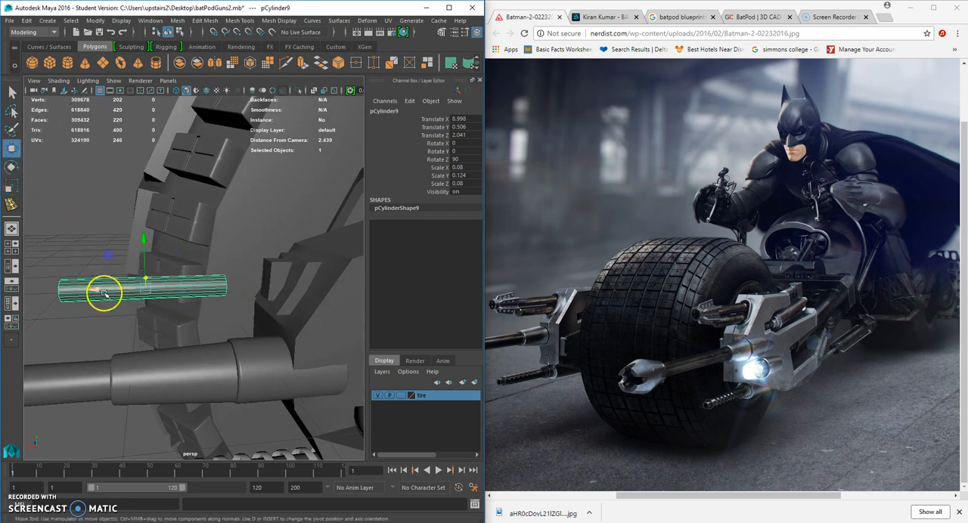
drag(101, 288, 151, 293)
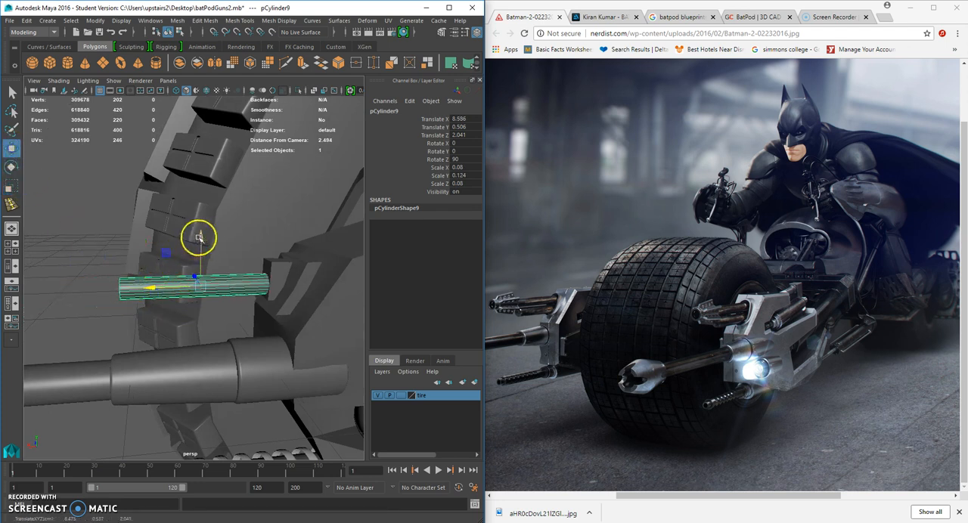
click(9, 191)
mouse_move(181, 291)
alt+mouse_down()
mouse_move(222, 296)
mouse_move(217, 285)
mouse_move(170, 283)
alt+mouse_up()
click(11, 150)
drag(219, 228, 301, 290)
Display the side housing smoothed and reselect the small barrel in front of its mount.
click(326, 263)
click(287, 277)
alt+right_drag(181, 293, 220, 298)
alt+drag(220, 298, 255, 295)
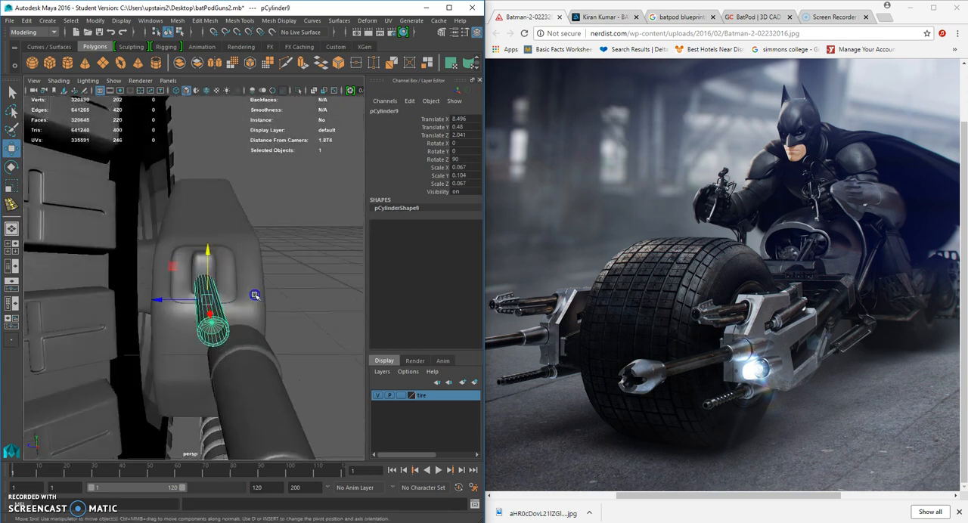
Duplicate the small barrel, raise and resize the copy above it, and lower the original to about Y 0.457.
drag(206, 248, 47, 198)
click(11, 189)
alt+drag(219, 227, 153, 295)
click(155, 295)
click(13, 149)
drag(186, 242, 186, 239)
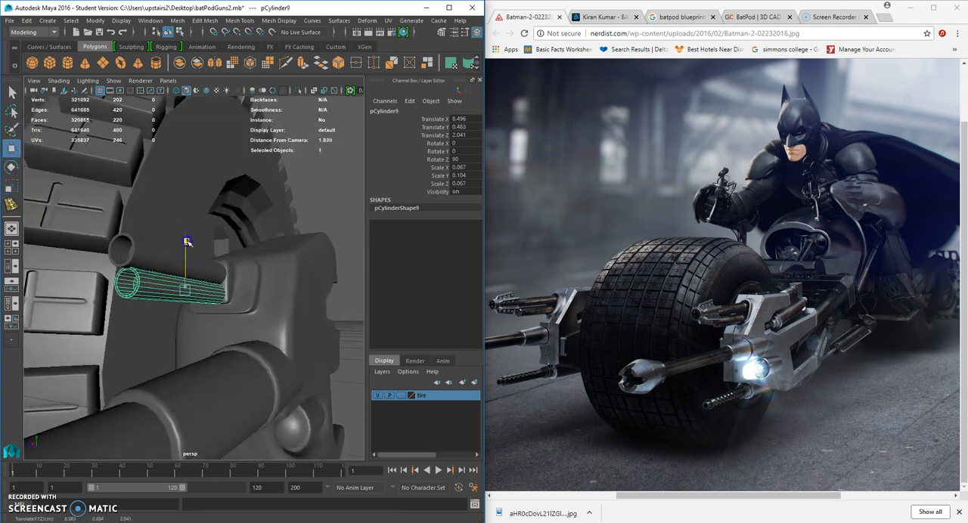
alt+drag(182, 255, 125, 296)
scroll(127, 306, down, 5)
Compare the two stacked small barrels with the reference photo, viewing them from near and far.
click(66, 299)
alt+drag(67, 299, 123, 306)
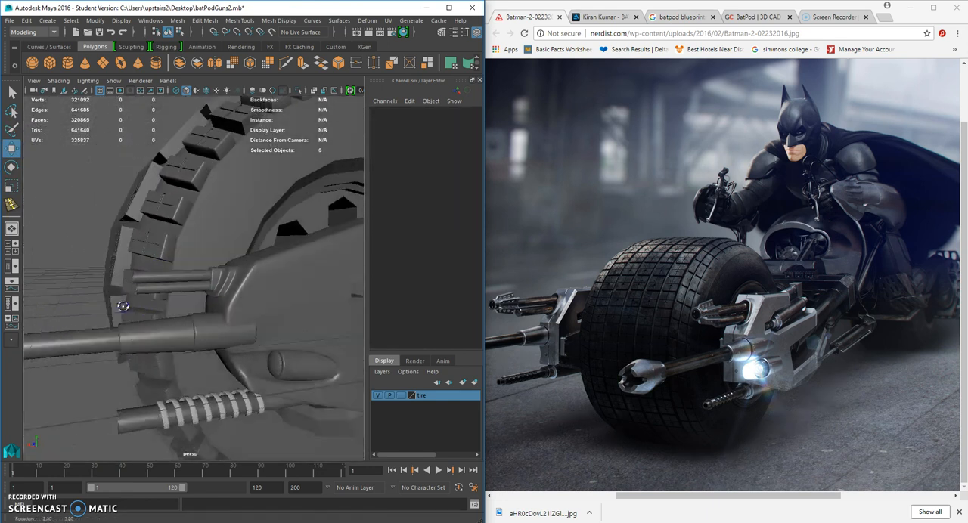
click(150, 279)
right_drag(150, 244, 105, 247)
alt+drag(107, 265, 95, 260)
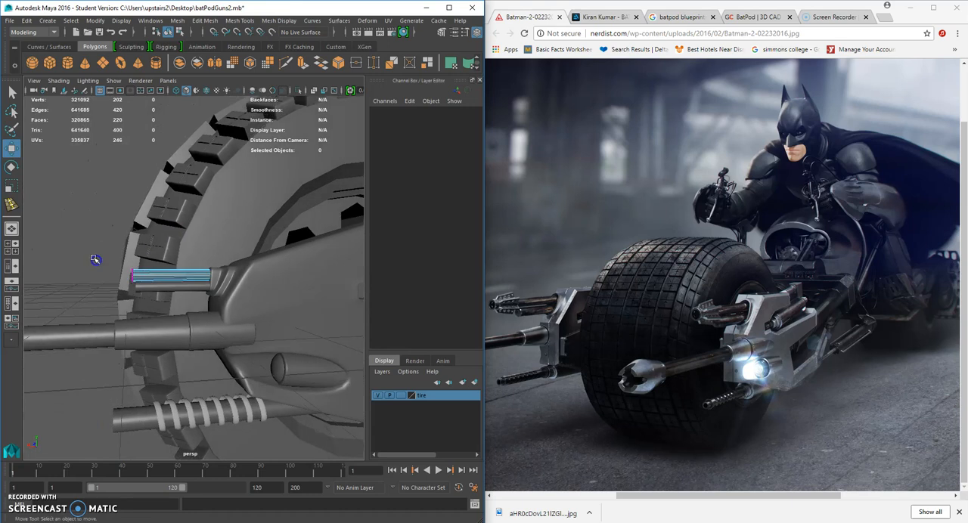
drag(136, 292, 121, 274)
right_drag(186, 244, 220, 234)
scroll(214, 261, down, 8)
alt+drag(225, 321, 202, 314)
scroll(306, 327, up, 6)
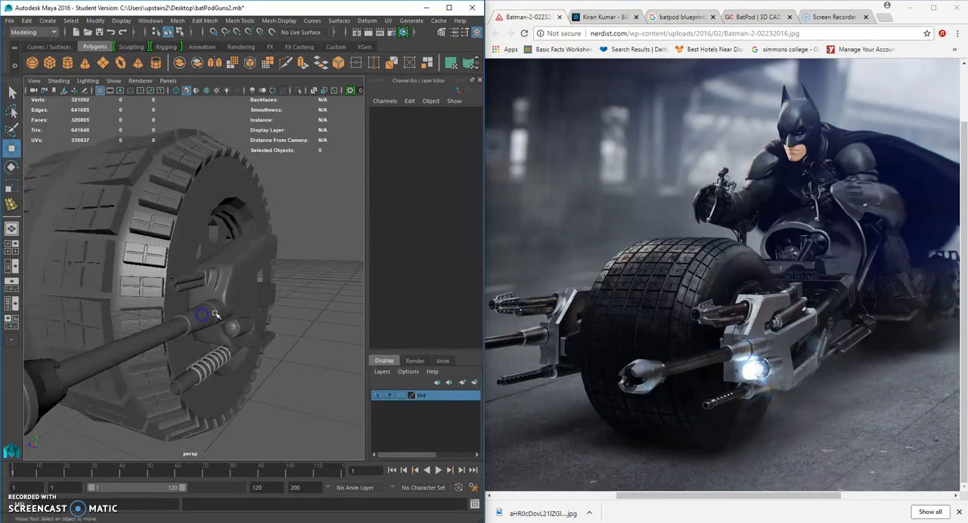
scroll(226, 305, up, 3)
mouse_move(225, 305)
alt+mouse_down()
mouse_move(245, 302)
mouse_move(206, 299)
mouse_move(294, 322)
mouse_move(189, 318)
mouse_move(231, 305)
alt+mouse_up()
scroll(206, 298, down, 7)
scroll(188, 317, up, 7)
scroll(205, 320, up, 3)
Shift the lower small barrel to about Y 0.384 and lengthen the upper one to a scale of 0.084 × 0.172 × 0.084.
click(210, 297)
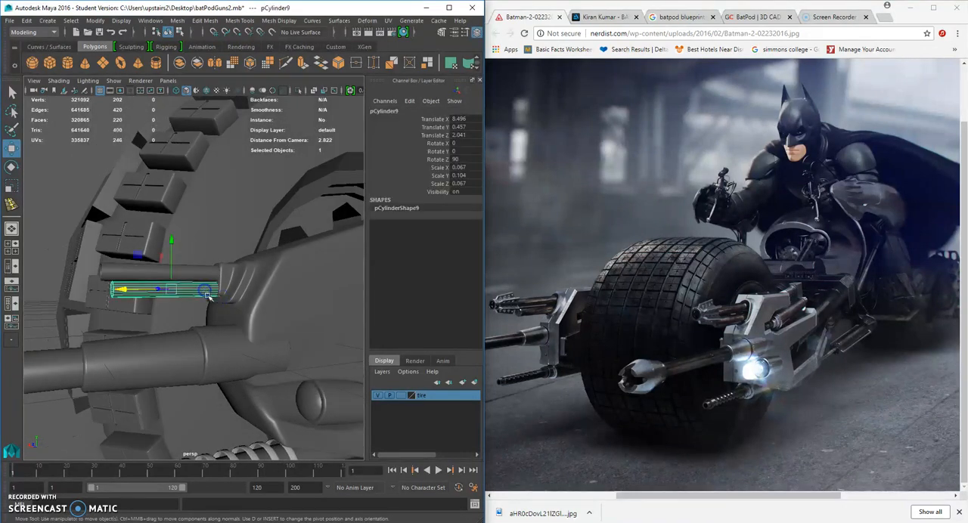
drag(174, 295, 173, 297)
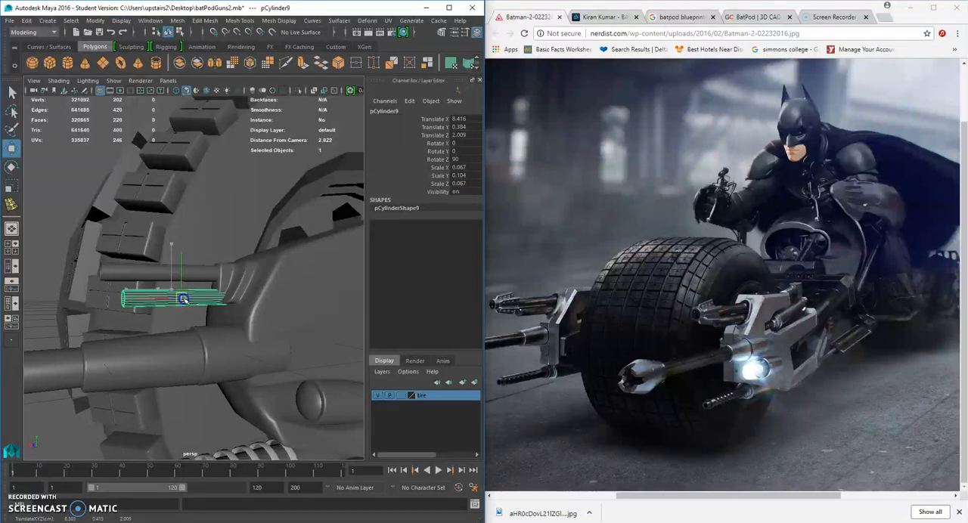
click(161, 279)
click(12, 186)
alt+drag(173, 291, 257, 277)
click(302, 300)
alt+drag(303, 300, 170, 313)
click(201, 281)
click(189, 310)
Delete the lower small barrel, duplicate the upper one and lower the copy to Translate Y 0.419.
click(169, 312)
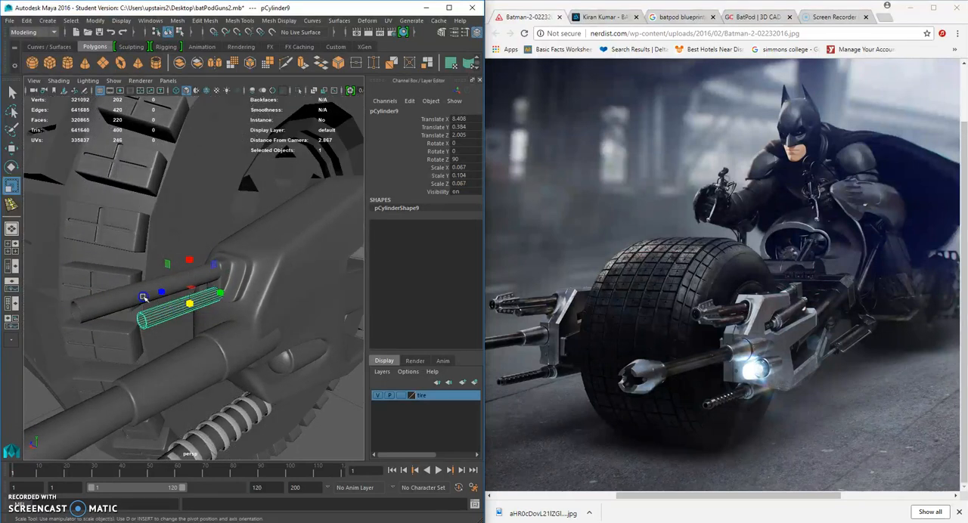
click(152, 290)
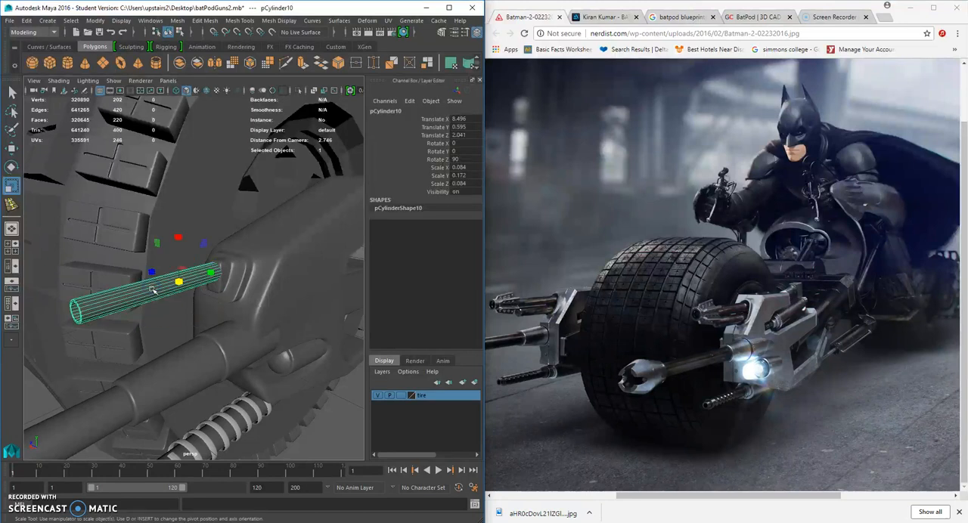
click(12, 149)
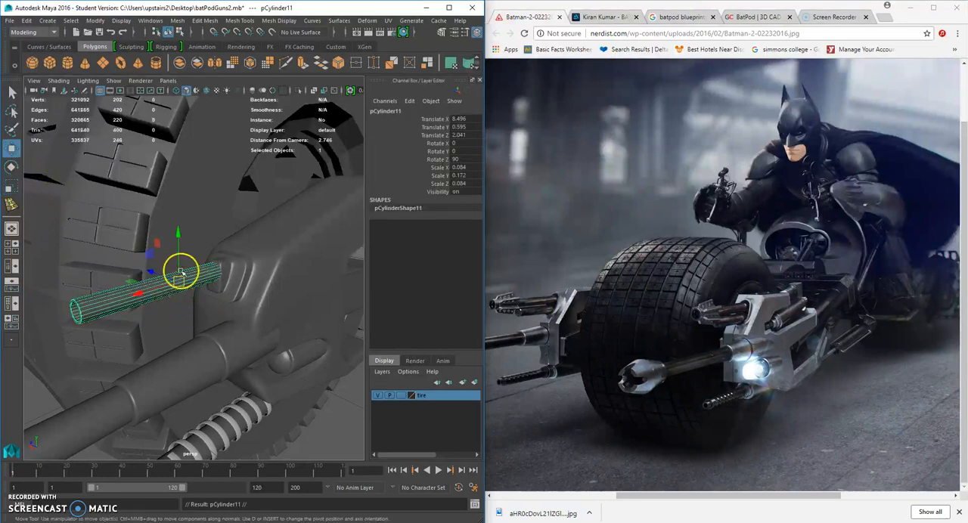
drag(183, 236, 178, 238)
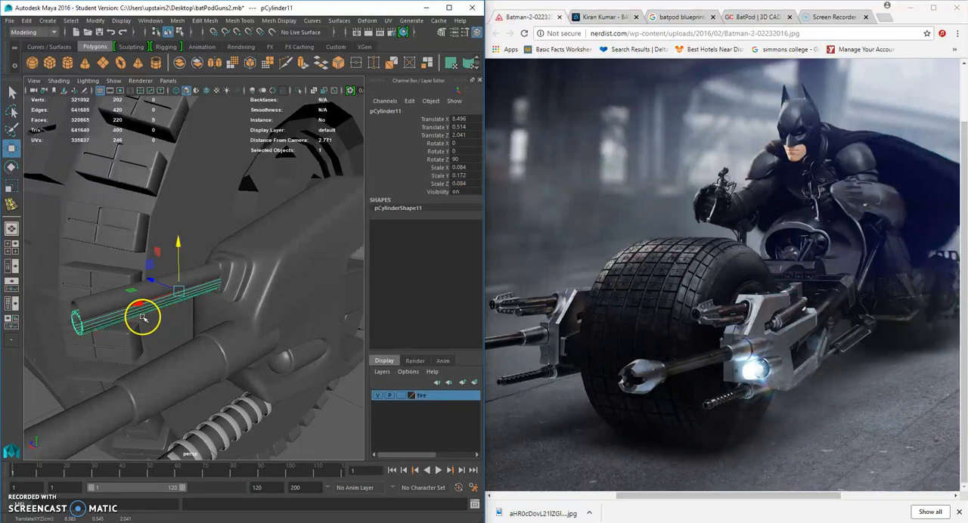
alt+drag(179, 290, 178, 245)
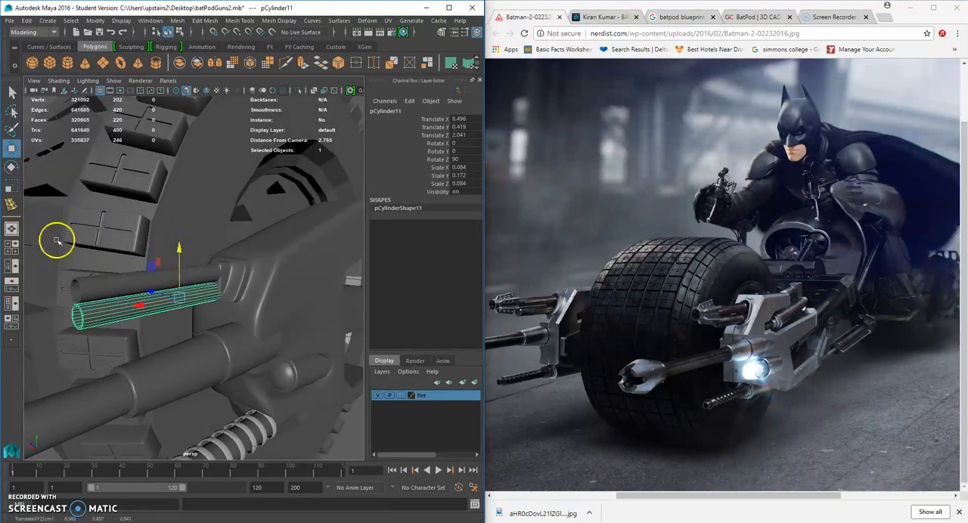
Scale the lower barrel copy to 0.079 × 0.161 × 0.079 and move it back to X 8.441.
click(11, 185)
drag(180, 298, 276, 305)
click(13, 149)
click(303, 304)
scroll(303, 304, down, 5)
click(199, 281)
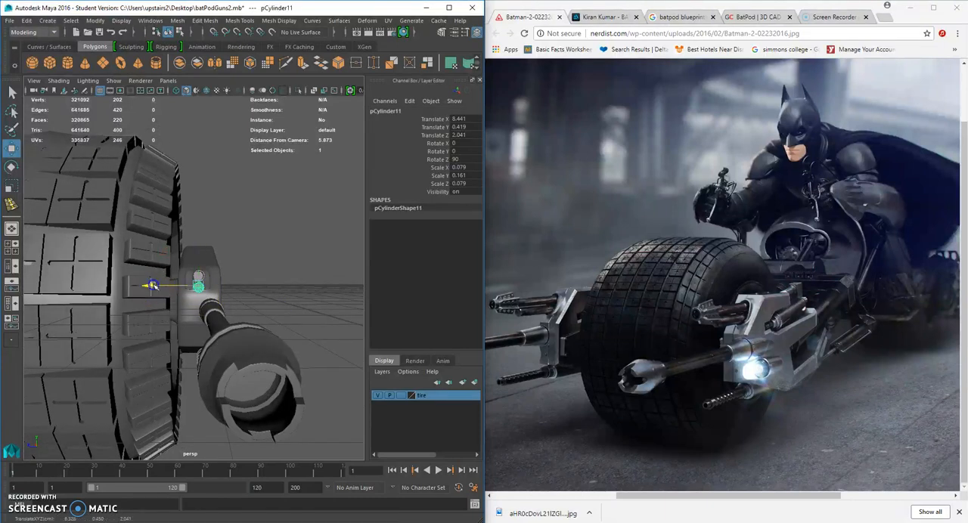
Select the front-end vertices of the upper small barrel and pull them forward to extend it beyond the lower one.
click(288, 320)
scroll(288, 320, down, 5)
alt+drag(287, 320, 158, 301)
scroll(263, 325, up, 3)
scroll(215, 323, up, 5)
click(133, 274)
right_drag(130, 244, 84, 247)
drag(58, 242, 62, 274)
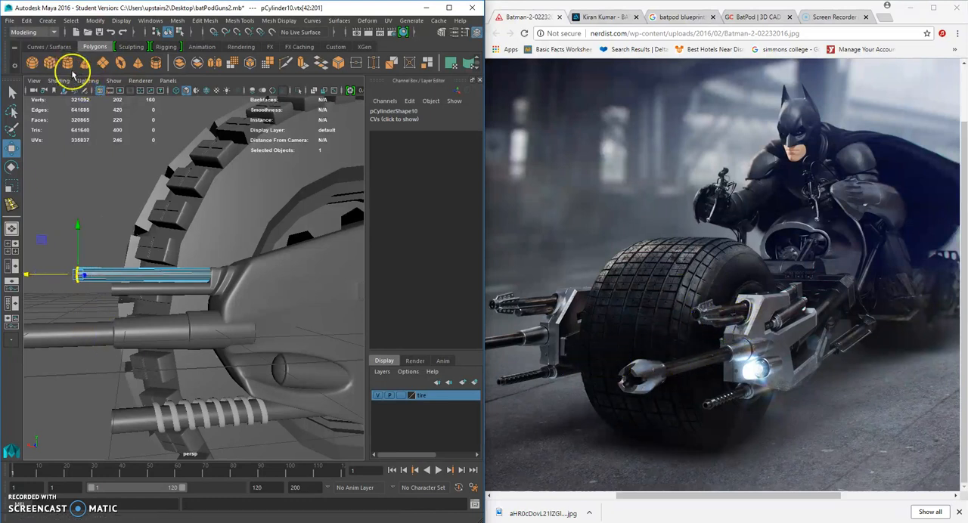
Create a polygon pipe primitive beside the wheel.
click(53, 21)
mouse_move(84, 57)
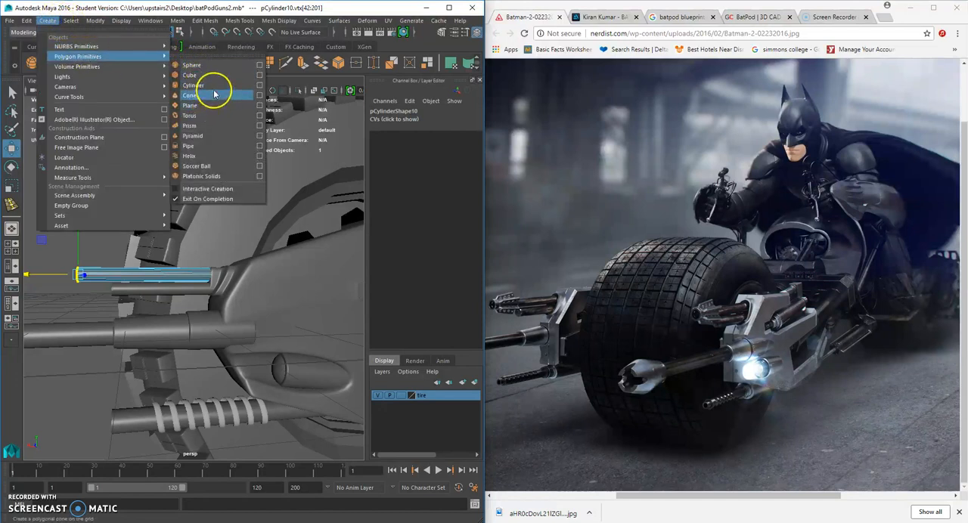
click(220, 145)
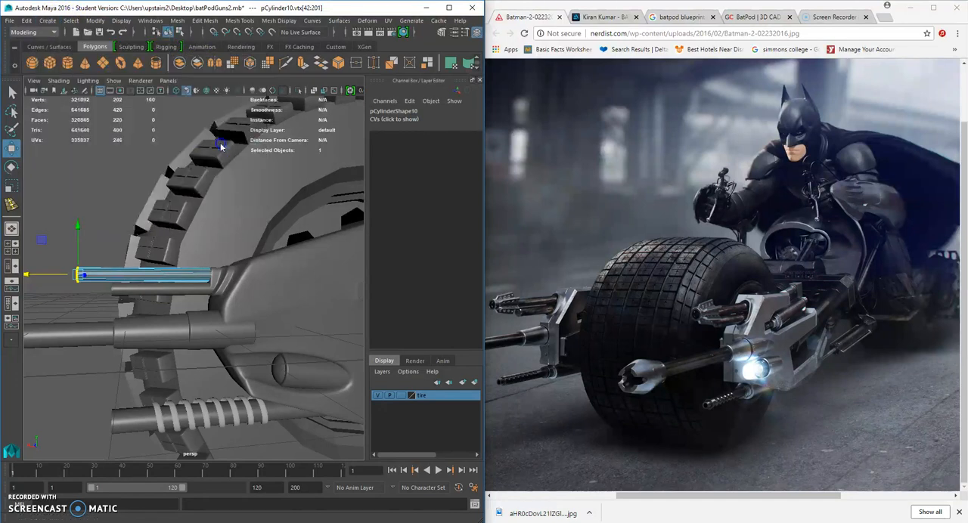
scroll(159, 259, down, 10)
scroll(229, 296, up, 4)
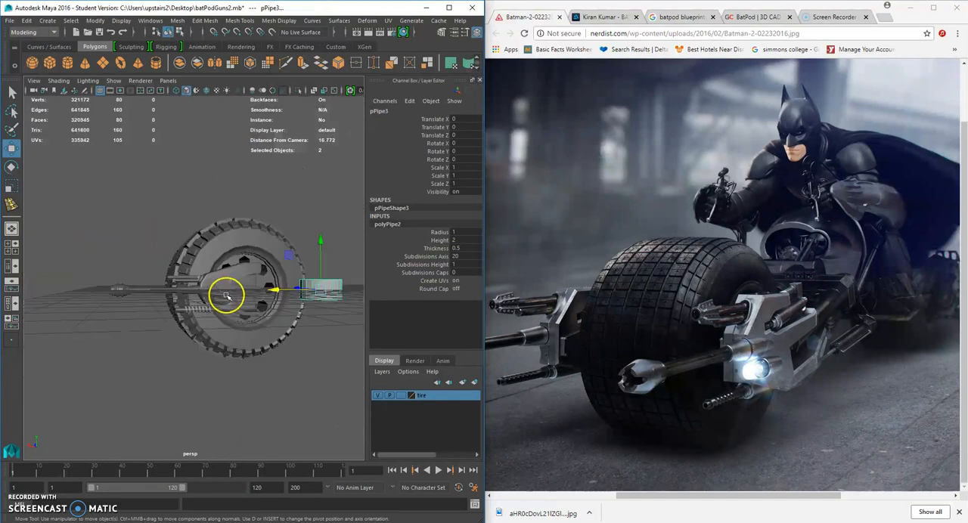
alt+drag(317, 304, 241, 360)
scroll(241, 360, up, 5)
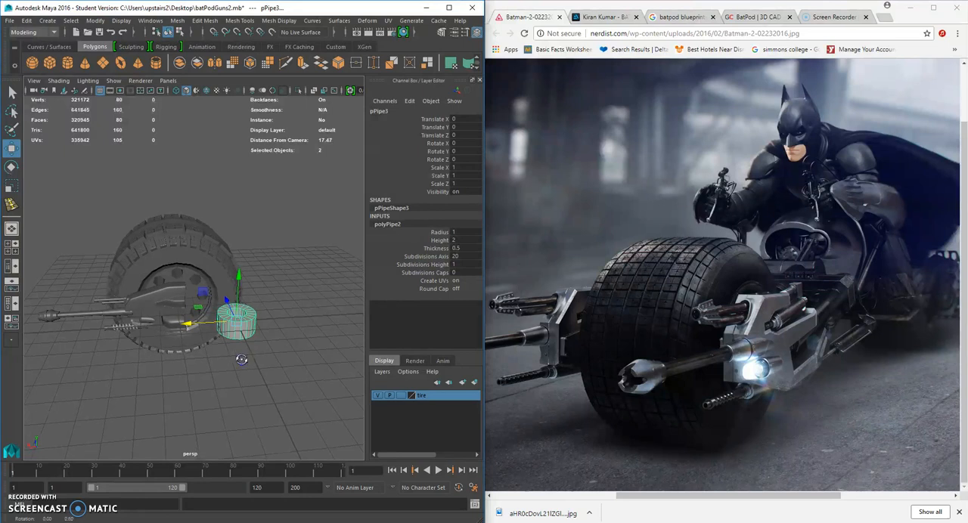
Set the new pipe's radius to 1.1 and its thickness to 0.3.
click(431, 287)
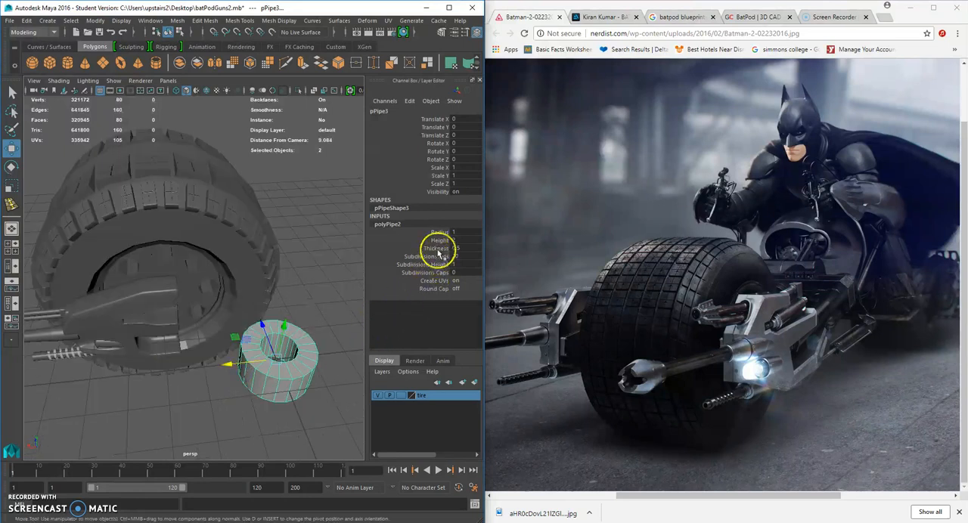
click(439, 231)
middle_drag(341, 298, 362, 298)
click(435, 248)
click(432, 232)
middle_drag(360, 253, 339, 274)
click(429, 249)
alt+drag(317, 292, 313, 275)
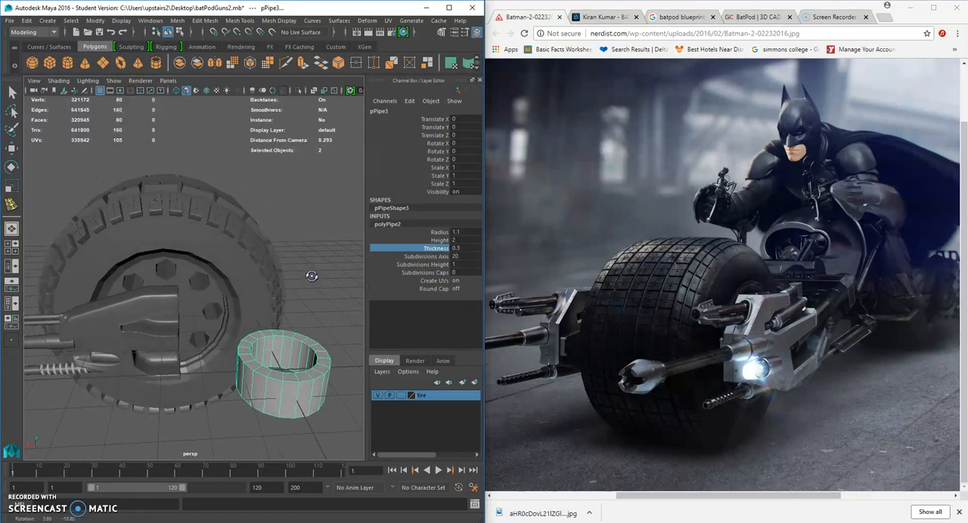
Rotate the pipe onto its side with Rotate X at 90.
click(11, 167)
drag(290, 339, 298, 396)
click(460, 143)
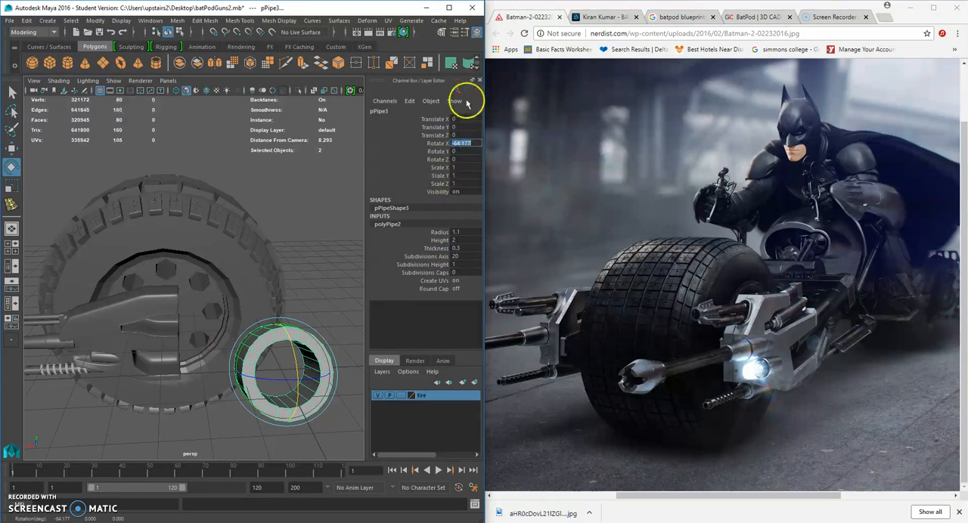
text(90)
key(Return)
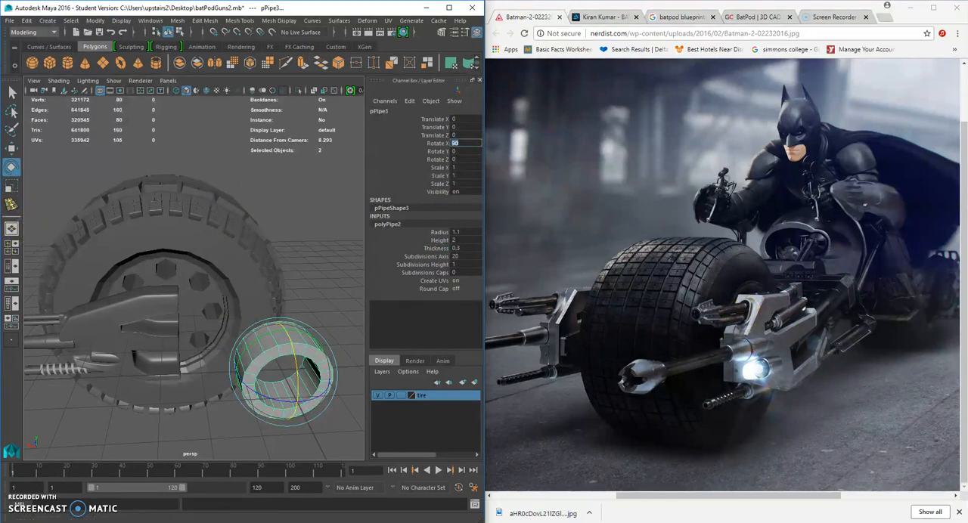
Create a polygon cube and raise it above the pipe to Translate Y 1.651.
click(50, 63)
scroll(218, 268, down, 4)
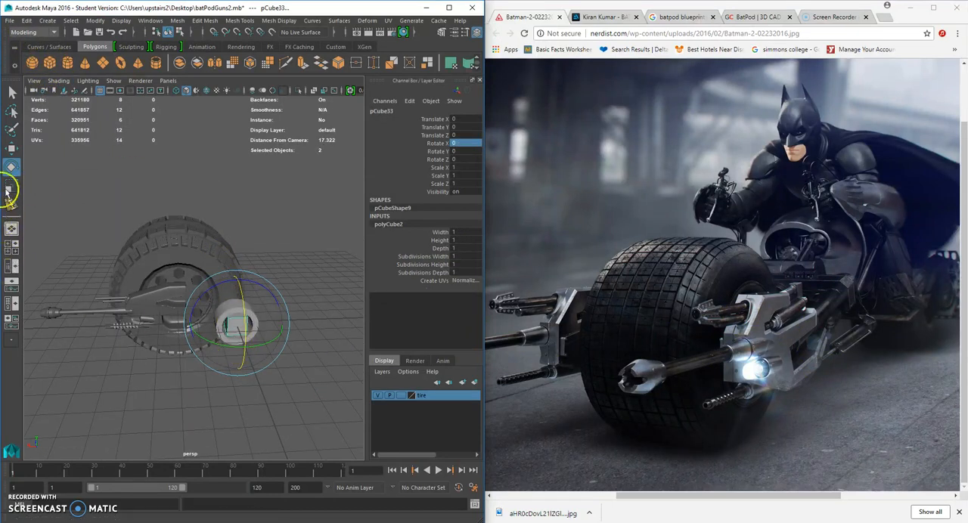
key(w)
drag(237, 275, 236, 246)
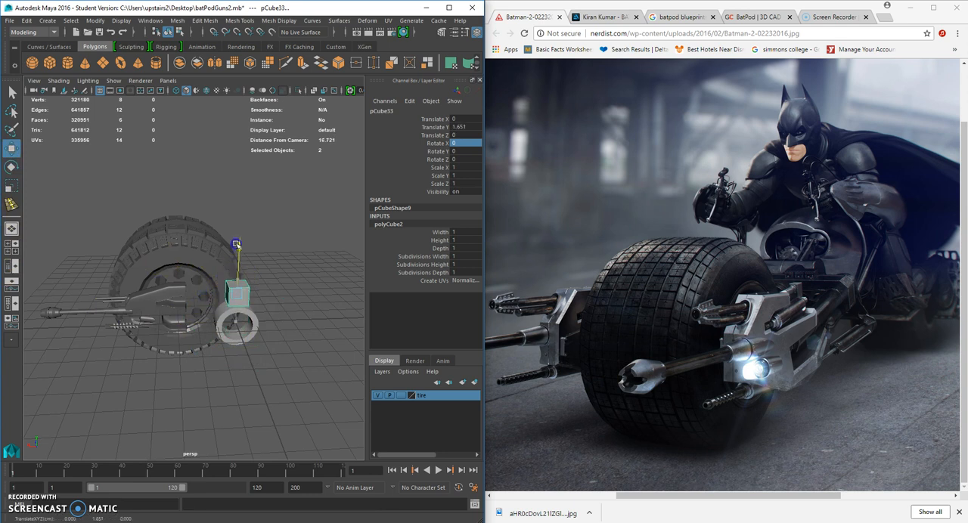
scroll(237, 249, up, 5)
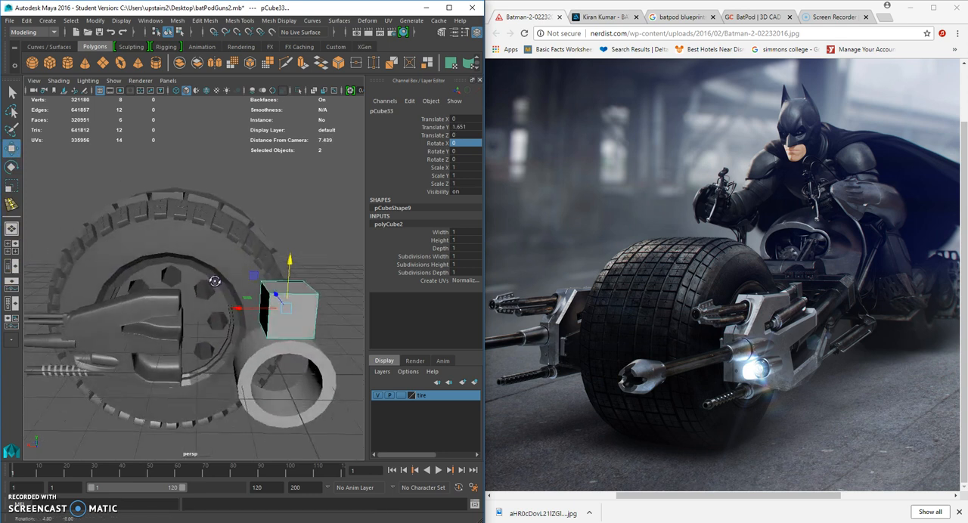
Scale the cube to 1 × 0.632 × 0.29 and seat it on top of the pipe at 0.034, 1.233, -0.039.
click(17, 190)
alt+drag(155, 268, 272, 280)
scroll(258, 284, up, 2)
drag(211, 276, 250, 279)
alt+drag(260, 279, 224, 283)
drag(299, 247, 223, 316)
click(12, 149)
scroll(223, 316, down, 10)
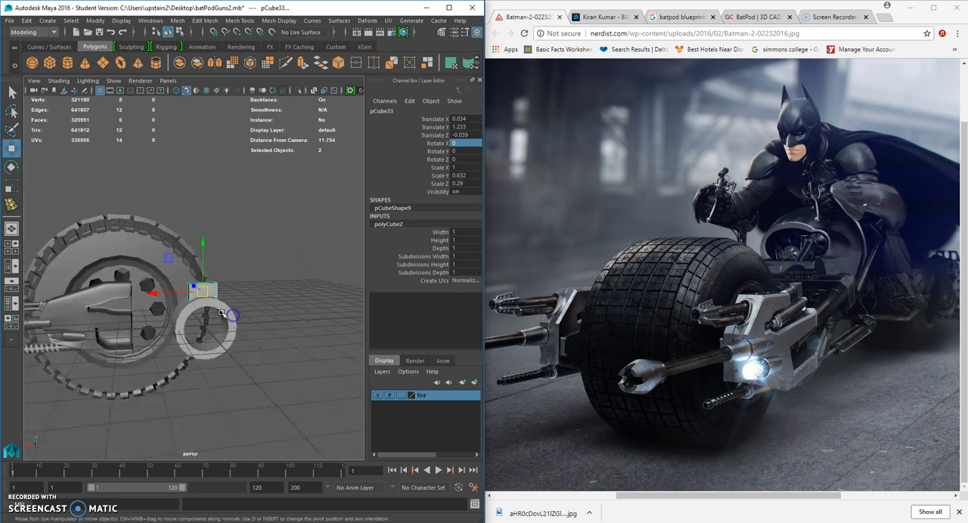
scroll(217, 323, up, 3)
alt+drag(217, 323, 219, 324)
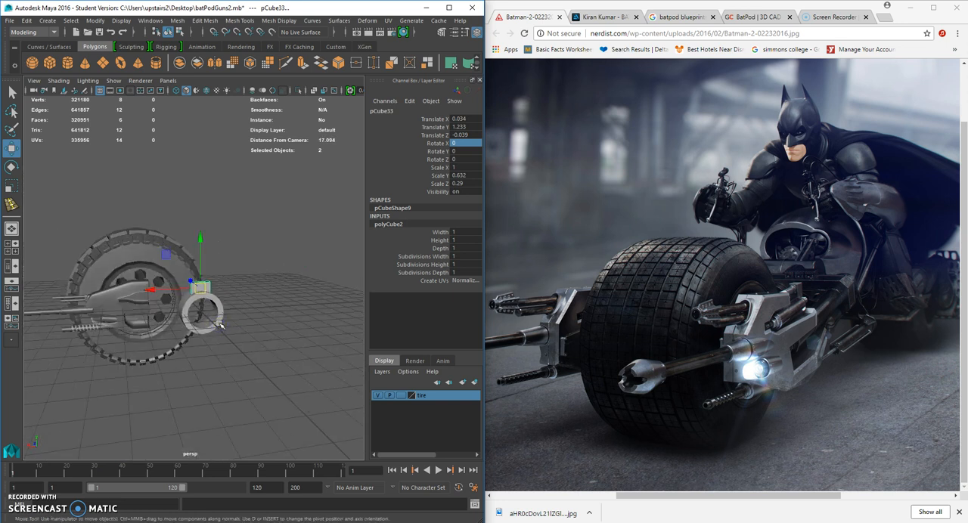
Select the pipe and the cube and group them.
click(219, 323)
shift+click(211, 287)
click(12, 167)
drag(209, 324, 162, 290)
key(ctrl+z)
drag(212, 326, 233, 327)
key(ctrl+g)
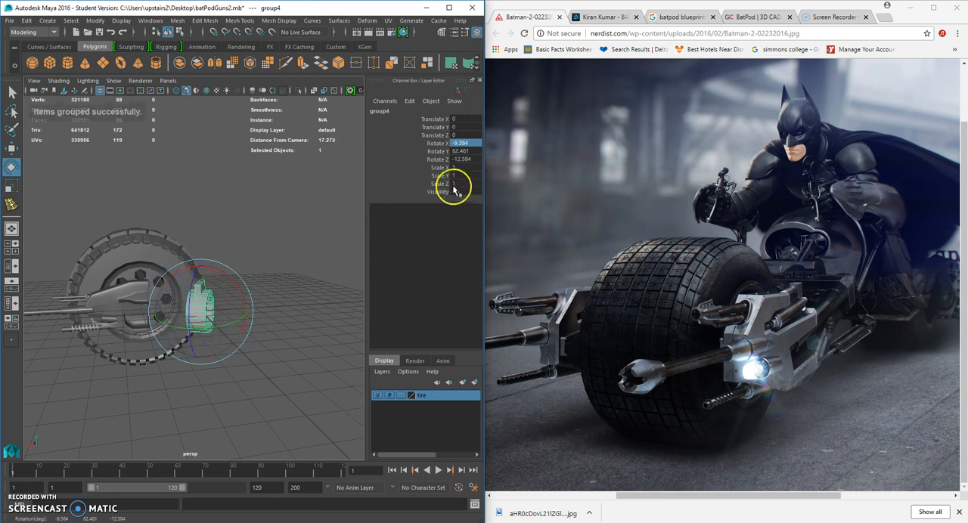
Set the group's rotation to X 0, Y 90 and Z 0.
click(473, 144)
click(461, 150)
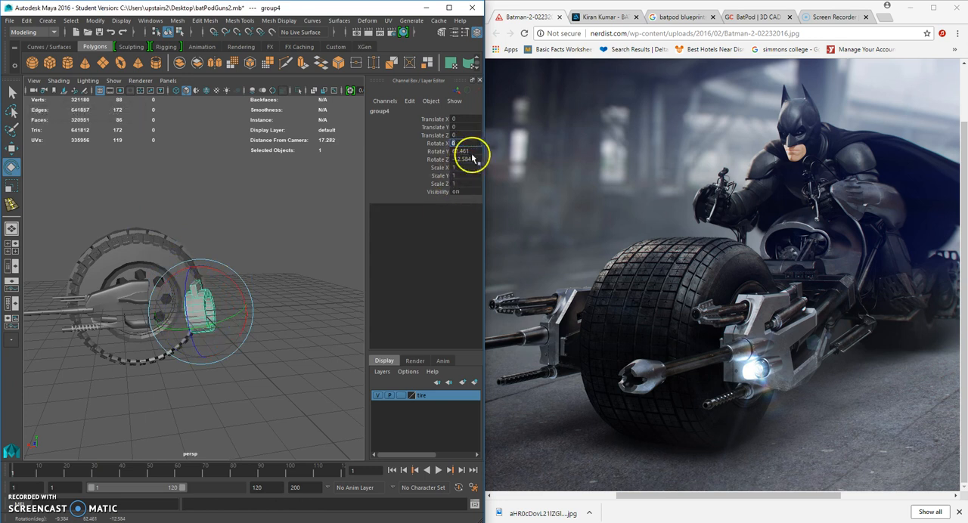
text(90)
key(Return)
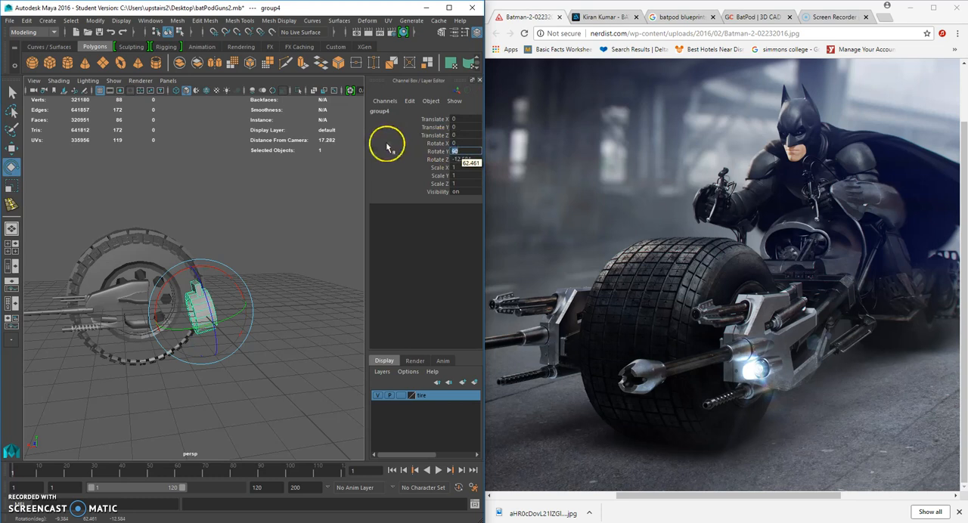
click(471, 159)
text(0)
key(Return)
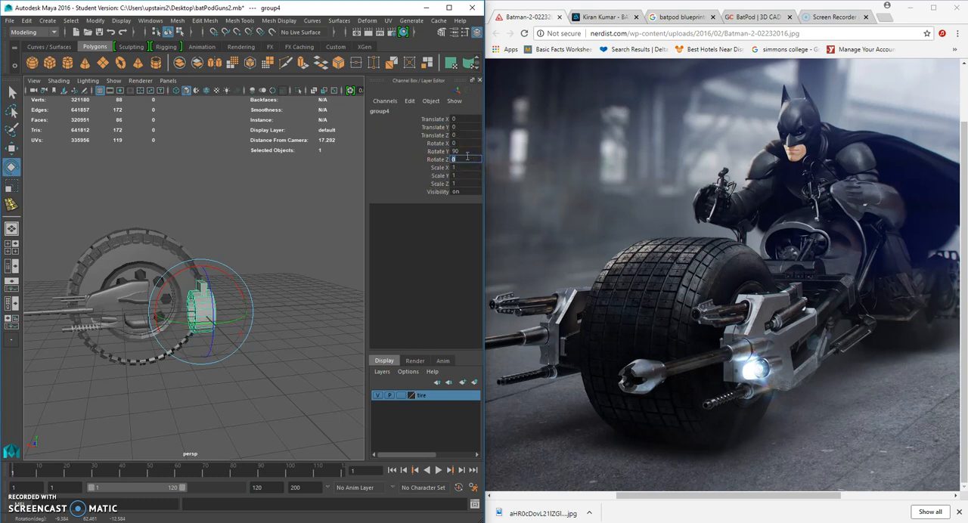
Narrow the cube on top of the pipe to a Scale X of 0.249.
scroll(291, 250, up, 2)
scroll(288, 277, up, 2)
mouse_move(289, 282)
alt+mouse_down()
mouse_move(281, 270)
mouse_move(304, 281)
alt+mouse_up()
click(250, 275)
click(226, 277)
alt+drag(225, 276, 255, 271)
click(12, 188)
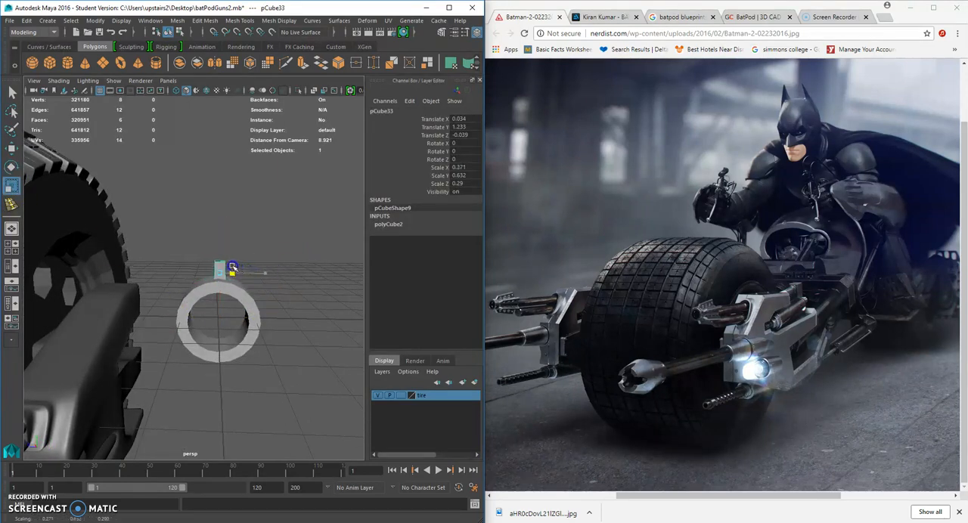
alt+drag(272, 302, 226, 305)
scroll(224, 291, up, 3)
Extrude the cube's front face outward by a Local Translate Z of 0.275.
right_drag(219, 244, 218, 275)
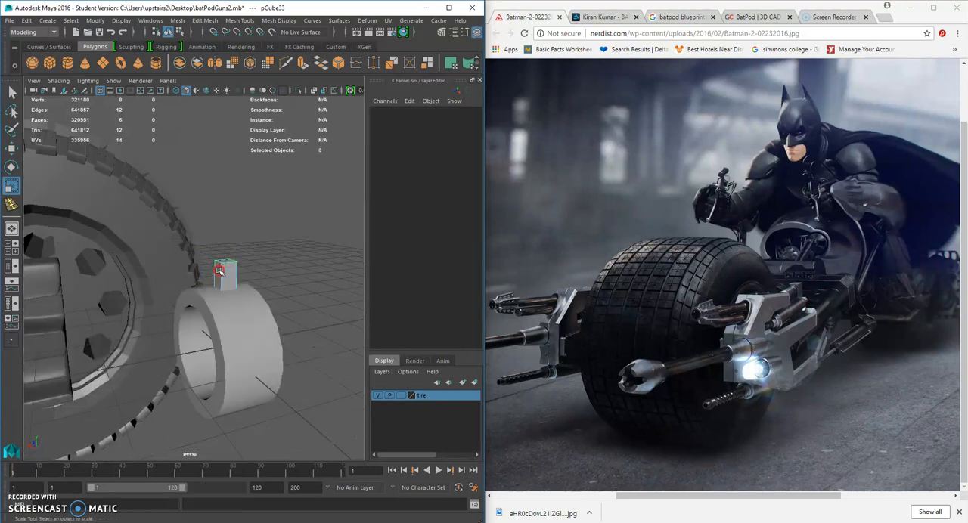
click(218, 280)
key(ctrl+e)
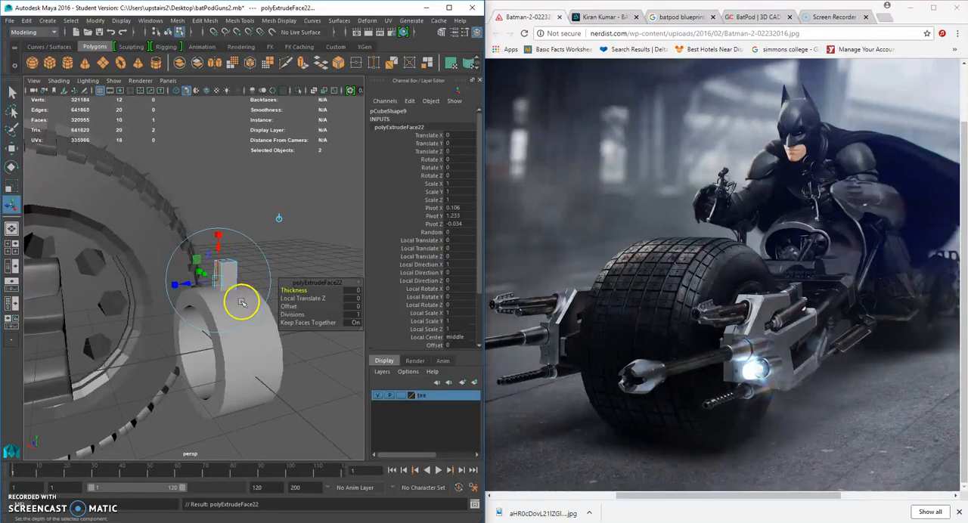
drag(187, 283, 168, 282)
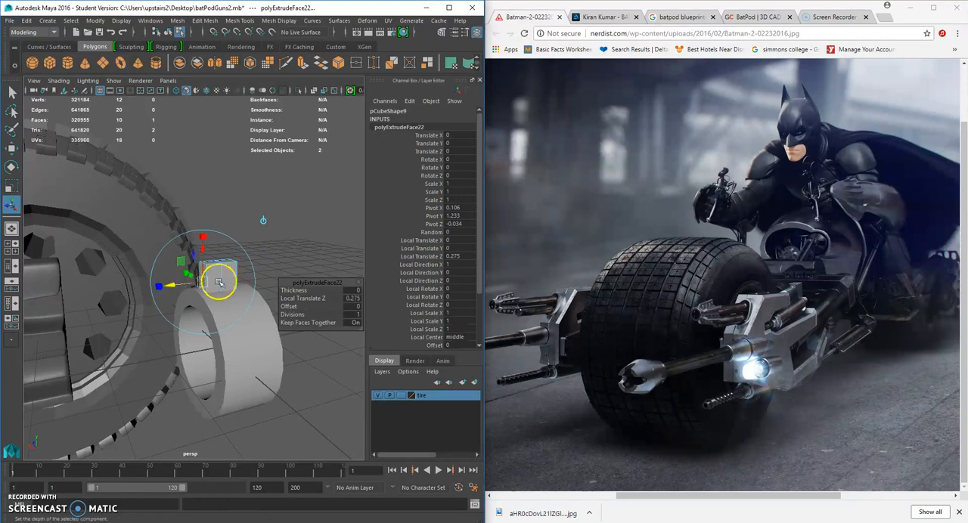
Move the block's upper vertices so the extruded front section slopes down toward the front.
alt+drag(233, 291, 210, 270)
right_drag(209, 267, 175, 246)
drag(177, 245, 226, 260)
click(11, 148)
click(239, 266)
scroll(218, 270, up, 3)
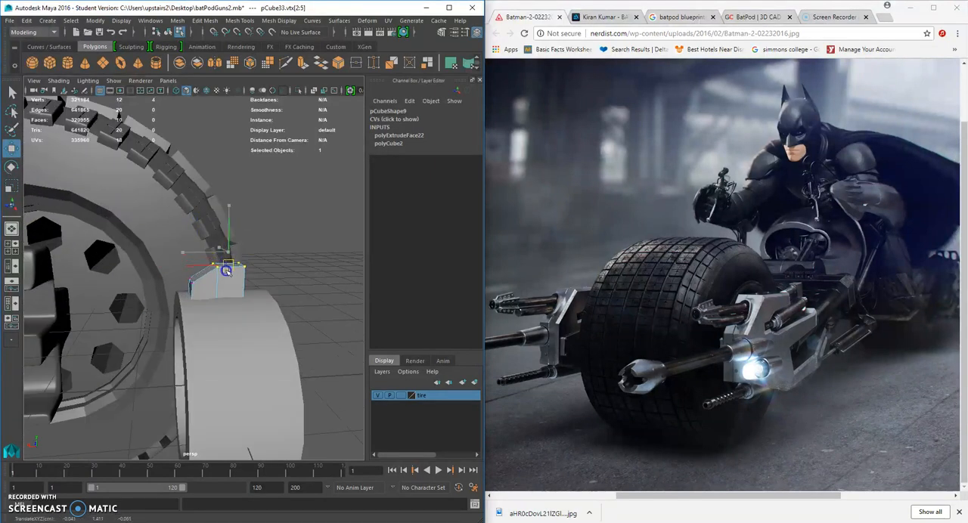
Pull the block's rear vertices backward and raise the rear top edge so the top slopes upward.
alt+drag(275, 281, 279, 254)
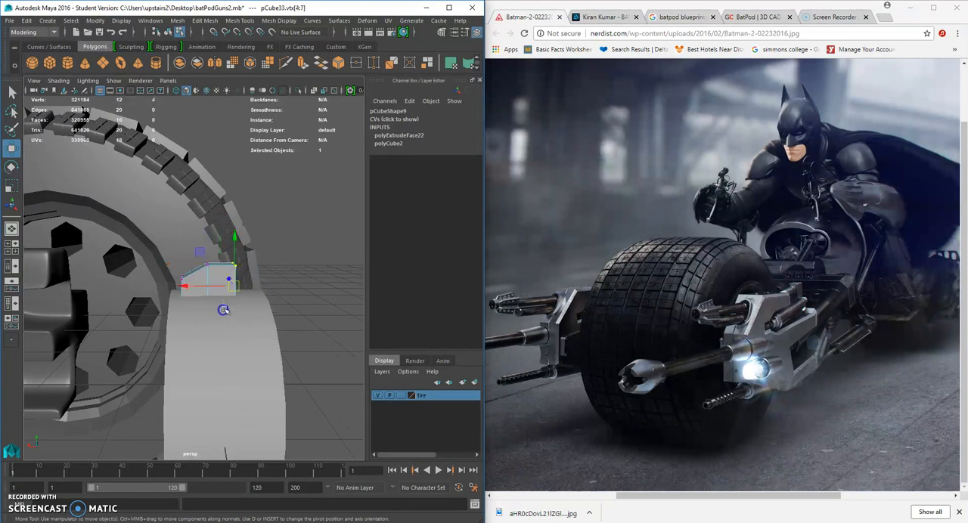
drag(201, 287, 217, 290)
drag(266, 258, 248, 283)
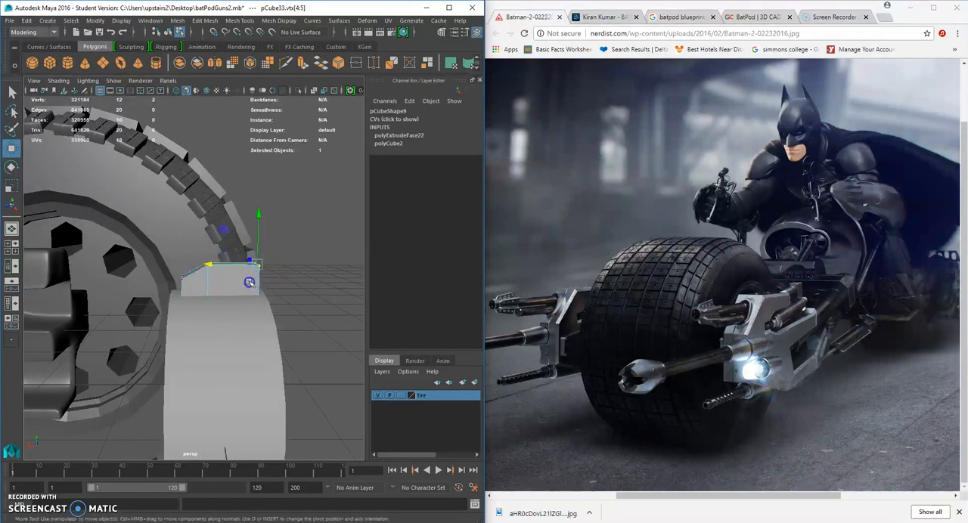
drag(258, 215, 258, 210)
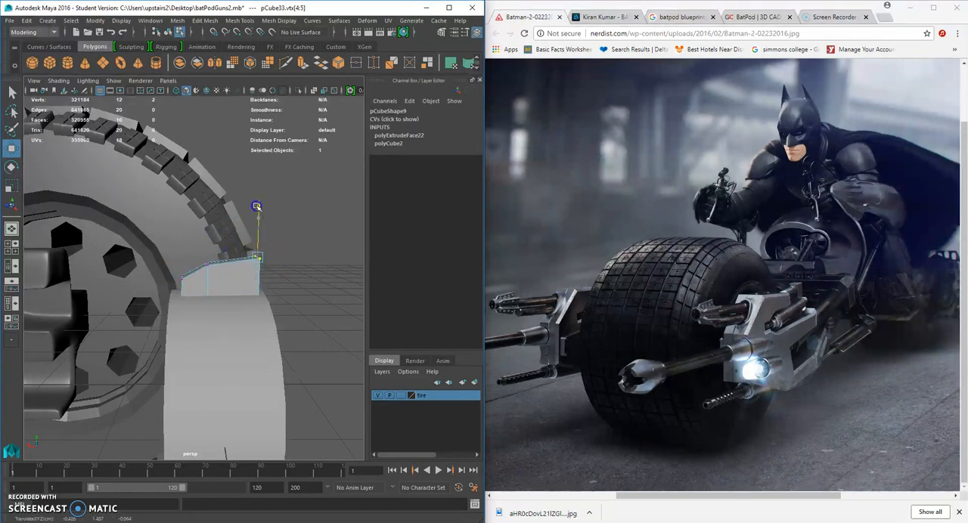
right_drag(243, 271, 231, 275)
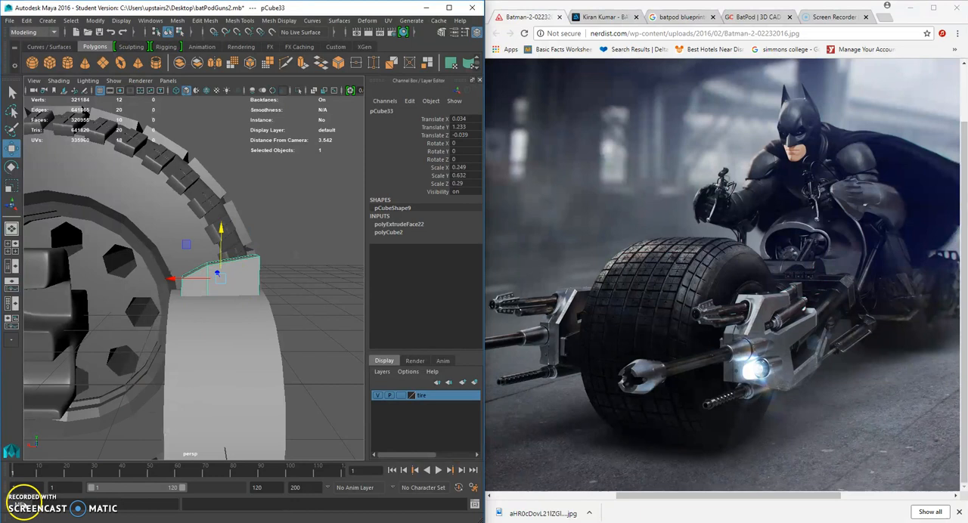
Select the five small cylinders along the block's side and combine them into one mesh.
click(274, 281)
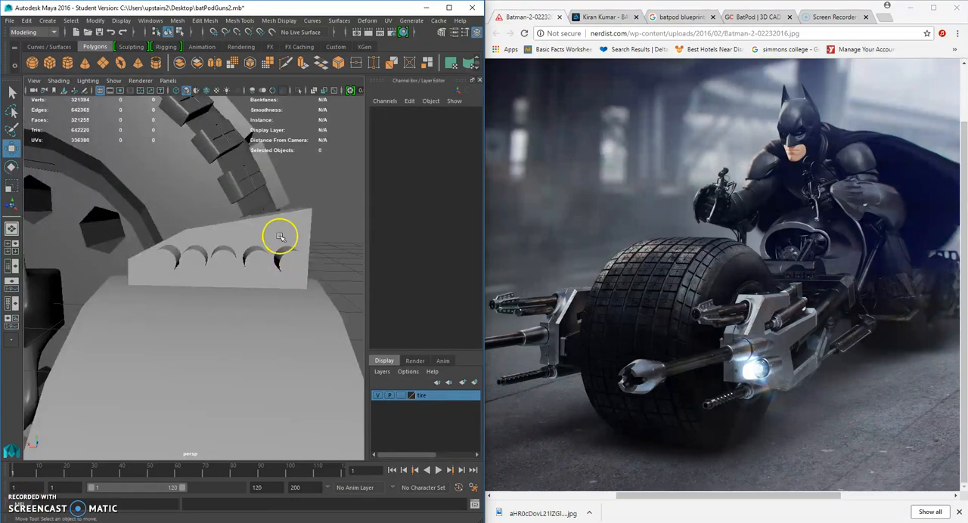
alt+drag(280, 237, 208, 266)
click(181, 259)
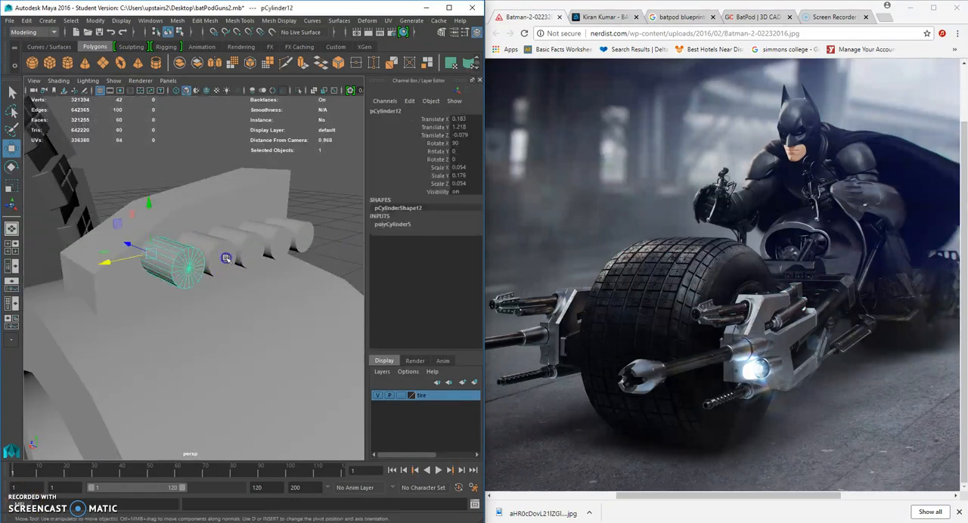
shift+click(226, 258)
shift+click(251, 251)
shift+click(277, 246)
shift+click(298, 235)
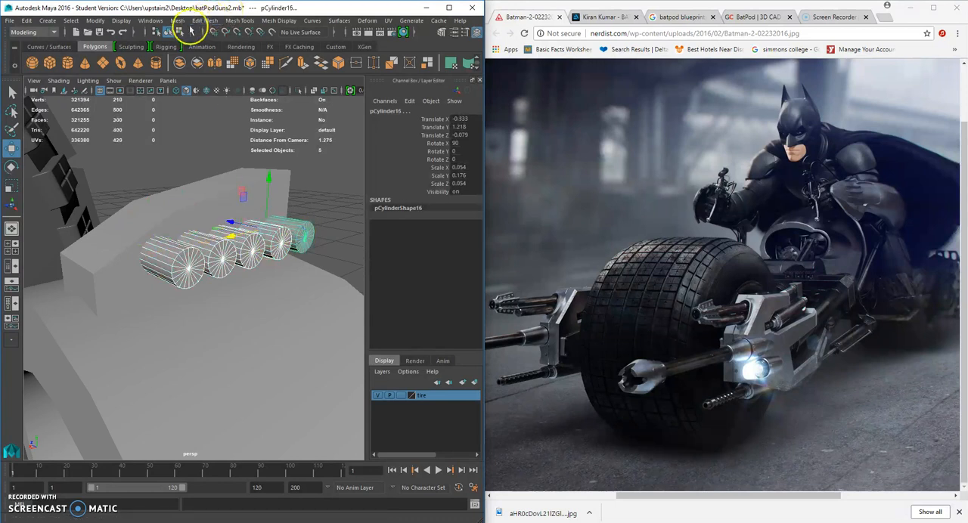
click(179, 20)
click(198, 58)
Subtract the combined cylinders from the sloped block with a Boolean Difference.
key(r)
click(274, 194)
shift+click(302, 229)
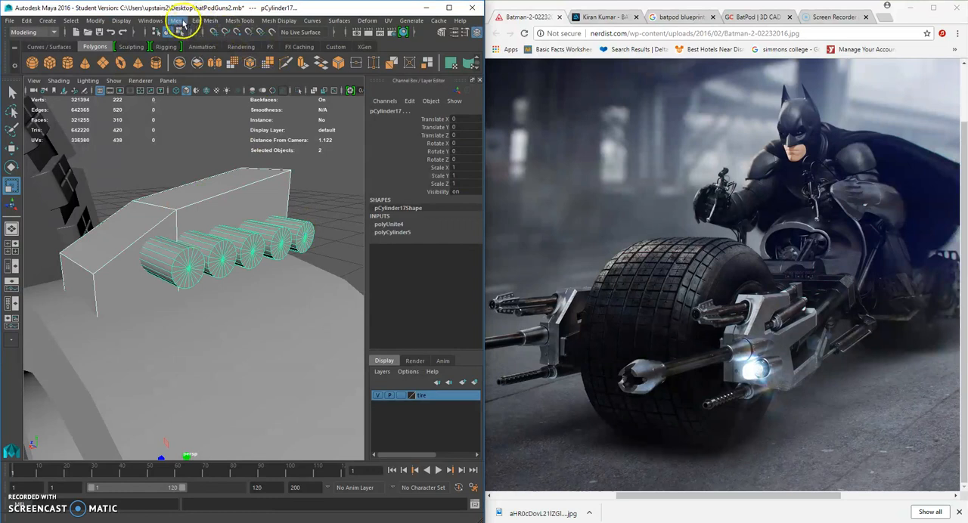
click(181, 20)
mouse_move(200, 46)
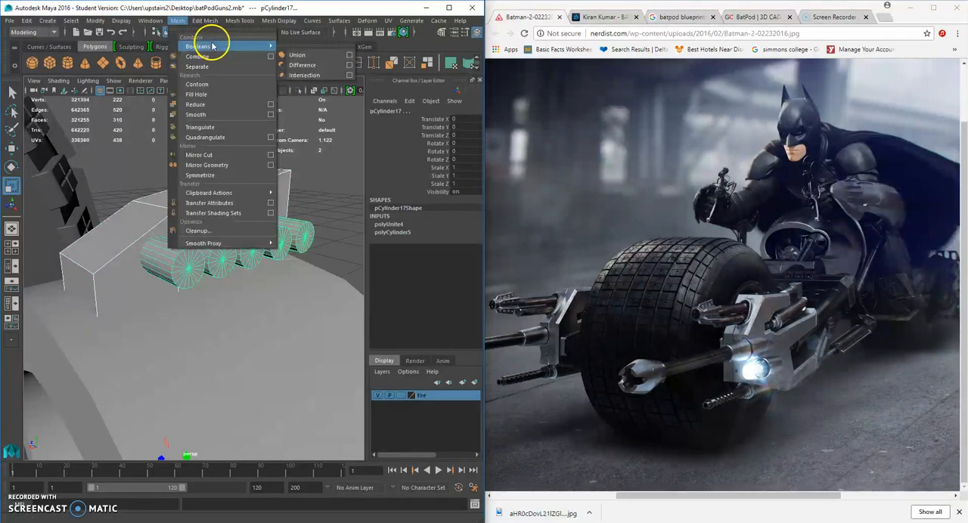
click(296, 65)
Select the outer edges of the sloped block around its top, front and rear.
alt+drag(324, 190, 213, 205)
right_drag(220, 199, 220, 173)
click(221, 187)
shift+click(154, 240)
alt+drag(155, 239, 221, 229)
shift+click(83, 238)
shift+click(110, 198)
shift+click(108, 290)
shift+click(261, 214)
shift+click(233, 249)
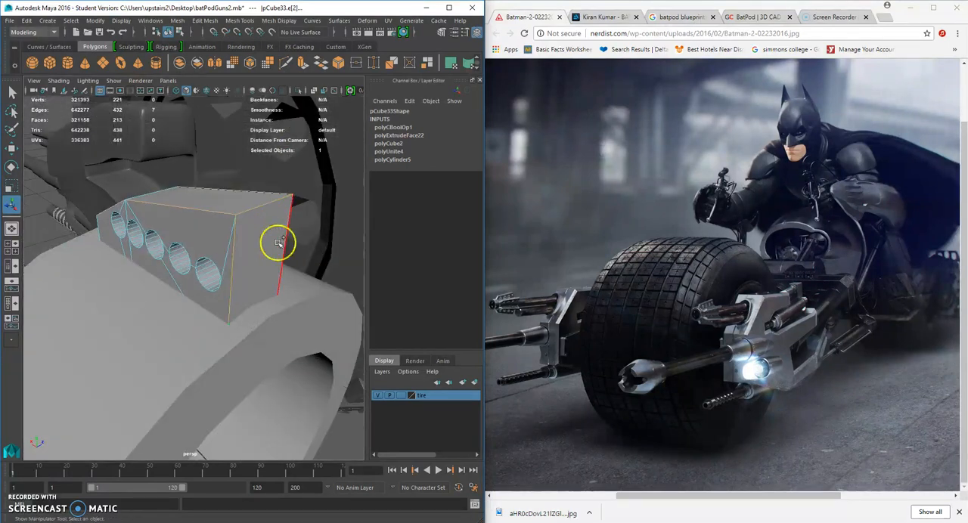
alt+drag(152, 255, 285, 198)
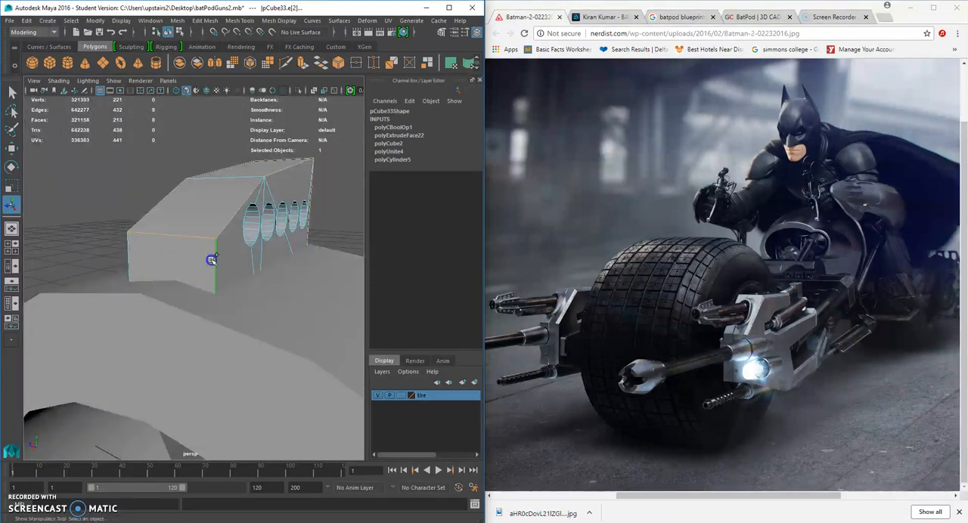
Try to bevel the block's selected outer edges with a fraction of 0.1 and 3 segments.
click(205, 21)
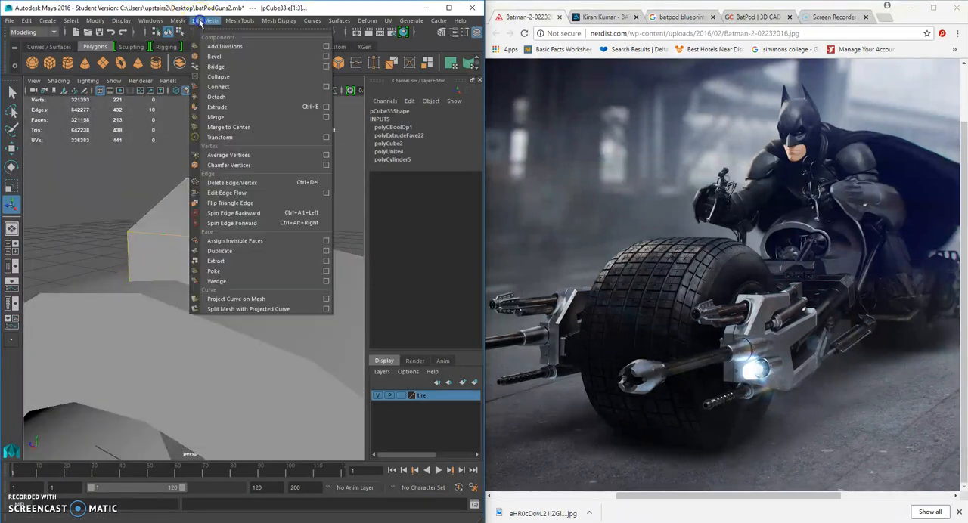
click(235, 59)
mouse_move(264, 216)
alt+mouse_down()
mouse_move(146, 225)
mouse_move(269, 215)
mouse_move(260, 215)
alt+mouse_up()
right_drag(263, 180, 304, 164)
alt+drag(306, 244, 126, 238)
alt+drag(288, 235, 260, 242)
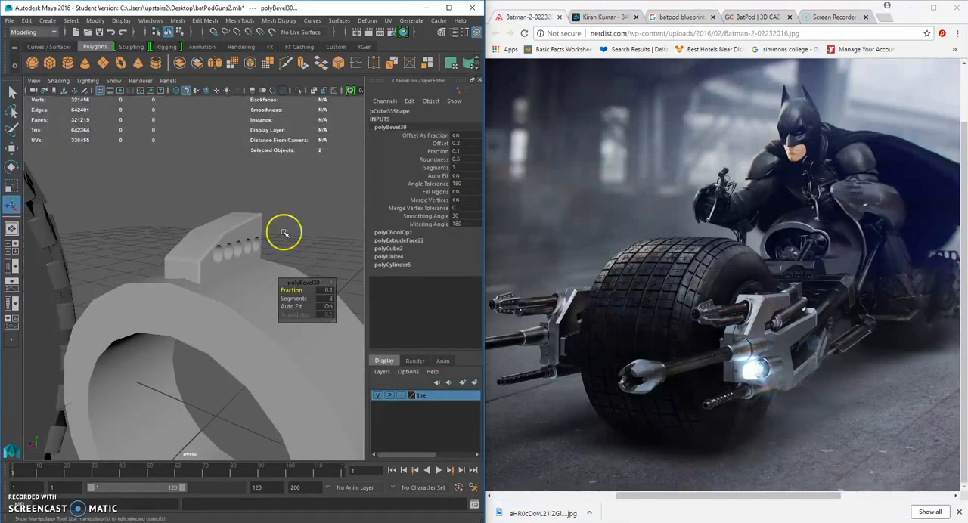
key(ctrl+z)
key(ctrl+z)
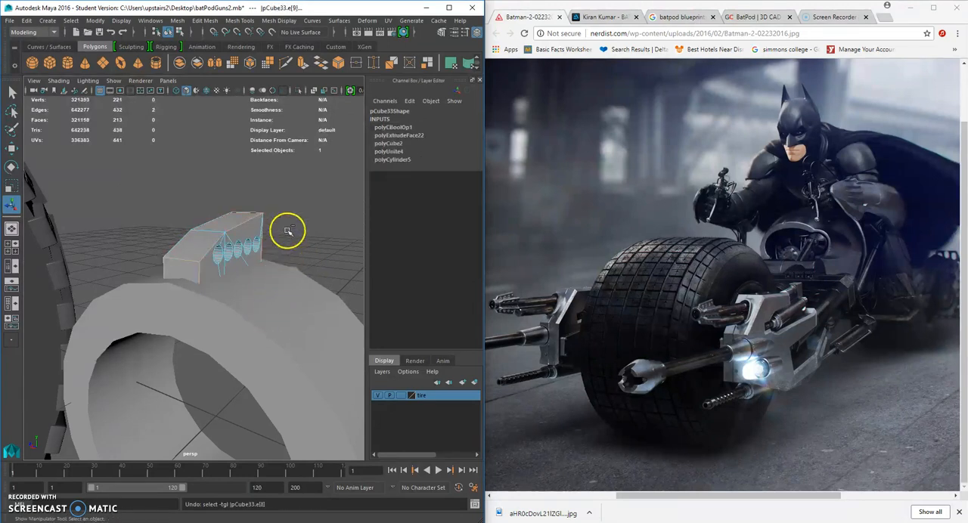
Undo the bevel, the edge selection and the Boolean Difference on the sloped block.
key(ctrl+z)
key(ctrl+z)
key(ctrl+z)
Scale the combined cylinders to 3.52 along Z so they pass completely through the sloped block.
alt+drag(258, 253, 11, 265)
click(242, 262)
click(12, 187)
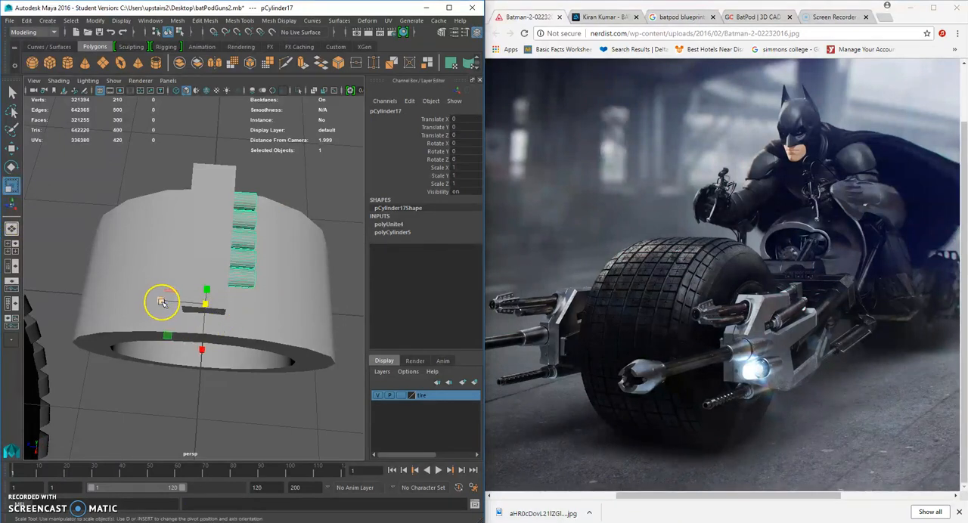
drag(161, 302, 58, 283)
alt+drag(259, 281, 110, 234)
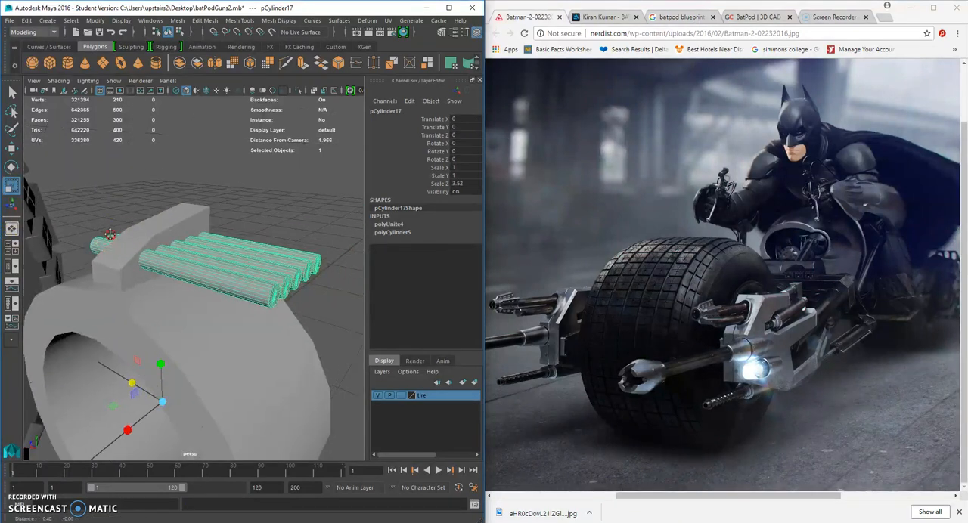
Subtract the lengthened cylinders from the sloped block with a Boolean Difference.
click(190, 219)
shift+click(225, 255)
click(264, 251)
click(171, 211)
shift+click(244, 252)
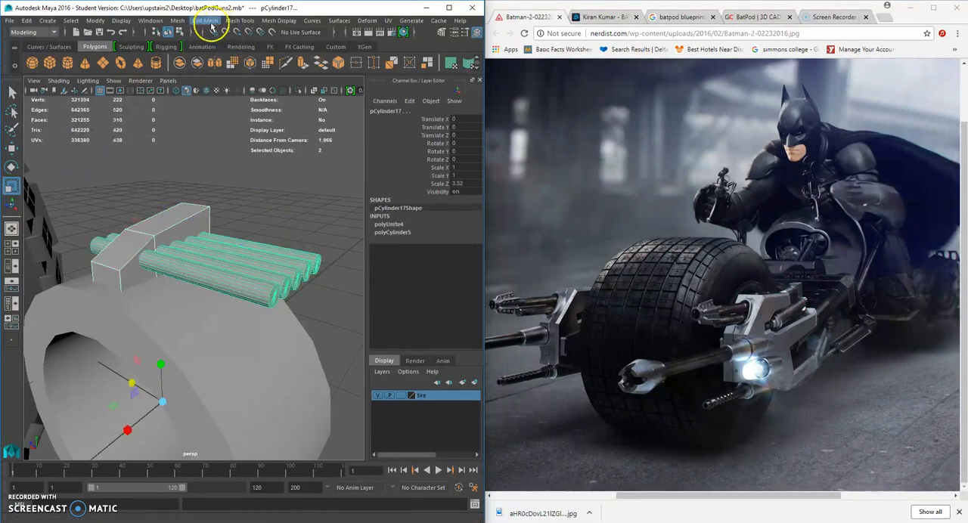
click(207, 22)
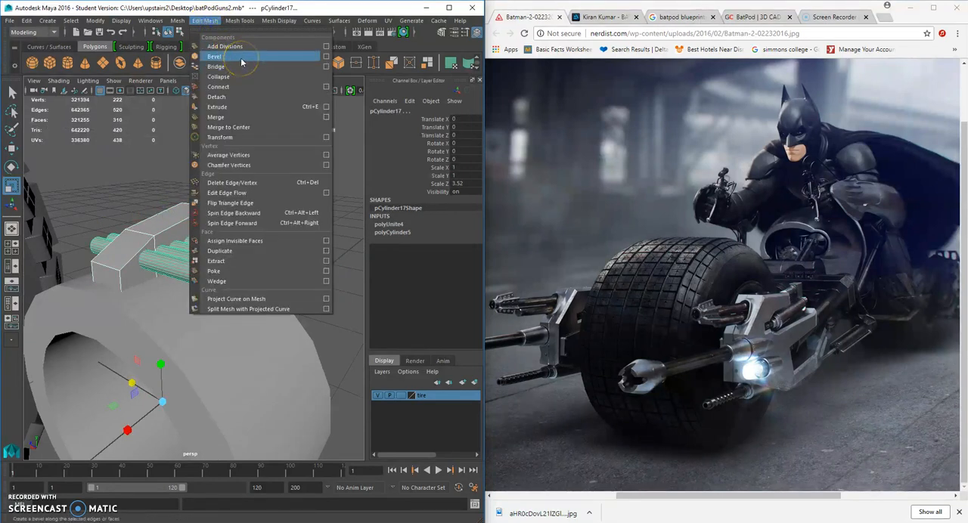
mouse_move(177, 20)
mouse_move(265, 46)
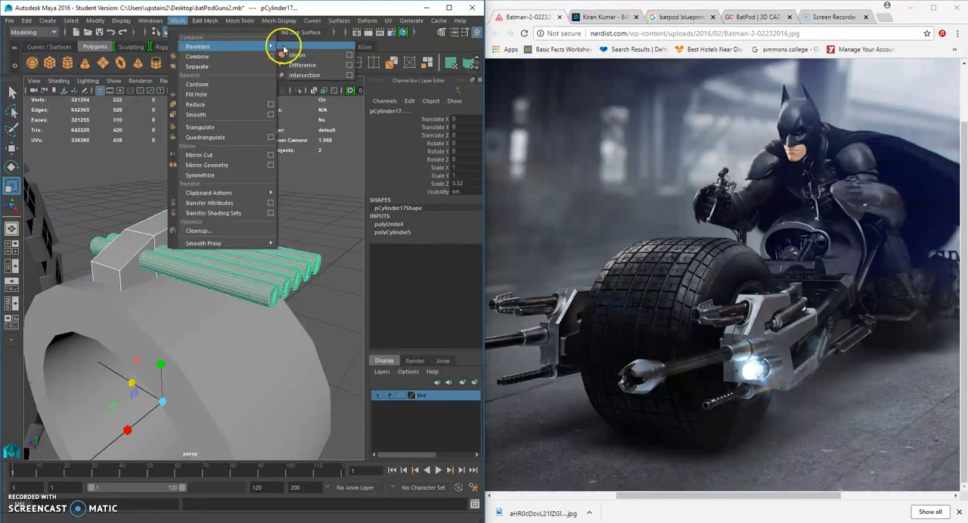
click(300, 66)
Bevel the outer top, front and rear edges on one side of the block with a fraction of 0.1 and 3 segments.
scroll(220, 216, up, 3)
right_drag(148, 203, 148, 181)
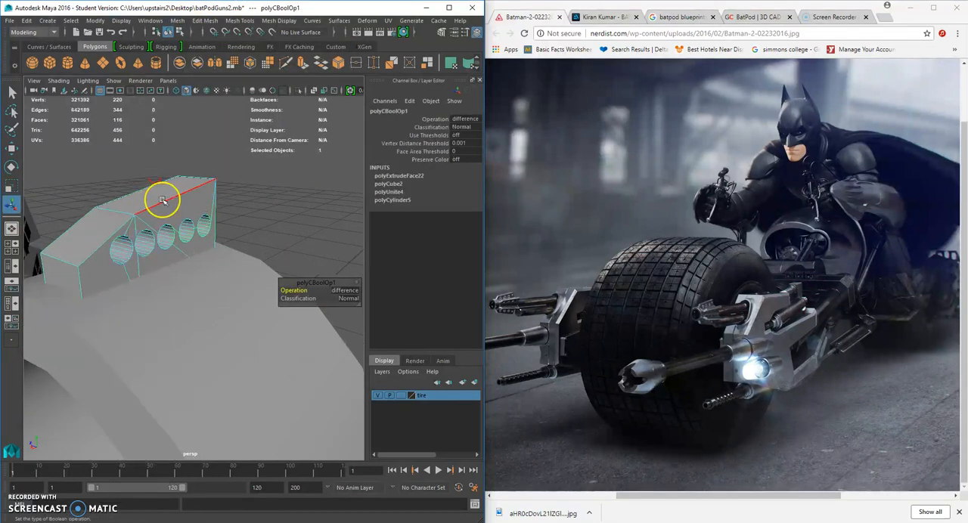
click(111, 238)
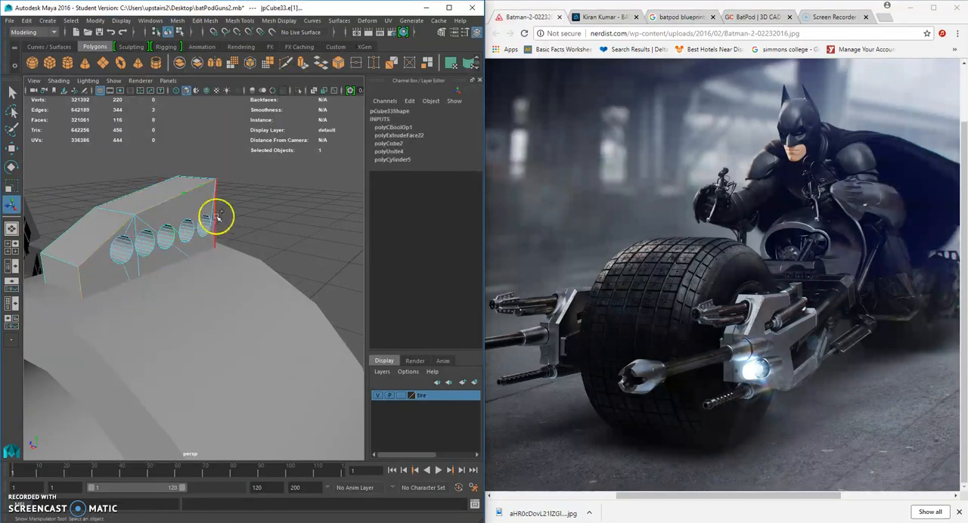
click(197, 23)
click(226, 57)
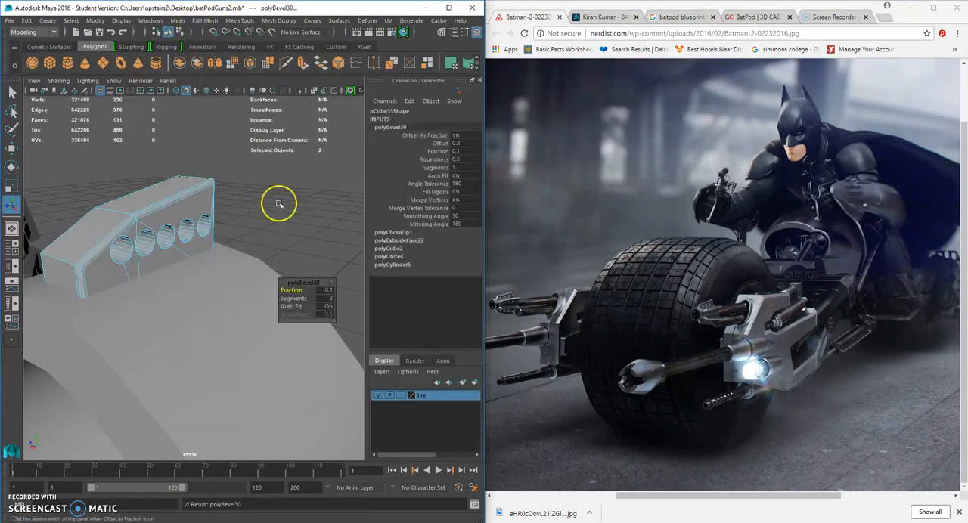
click(279, 203)
Select the matching outer edges on the block's opposite side and repeat the bevel on them.
scroll(282, 235, down, 3)
alt+drag(282, 235, 298, 251)
click(165, 229)
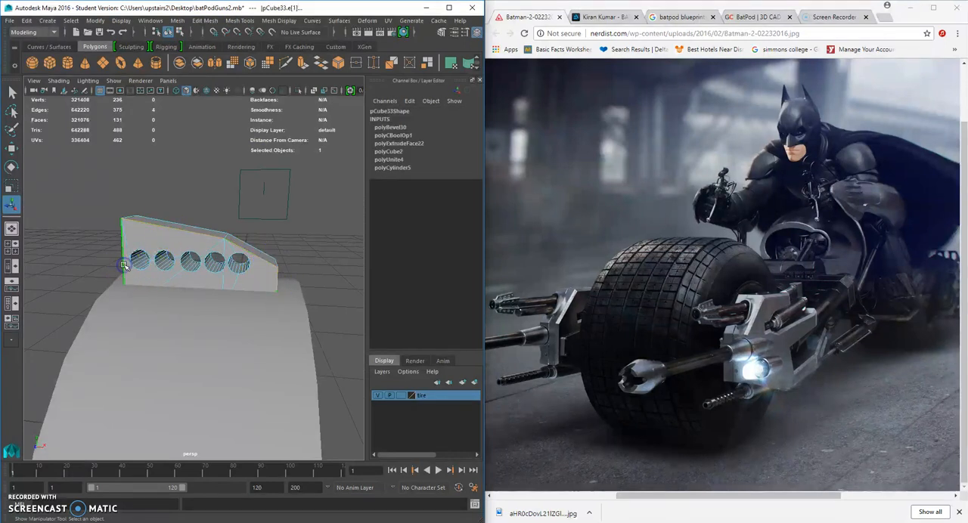
key(g)
right_drag(171, 244, 219, 230)
Select the whole sight block and move its pivot to the centre of the pipe.
alt+drag(217, 238, 137, 255)
click(173, 262)
alt+drag(200, 271, 179, 257)
scroll(181, 254, down, 4)
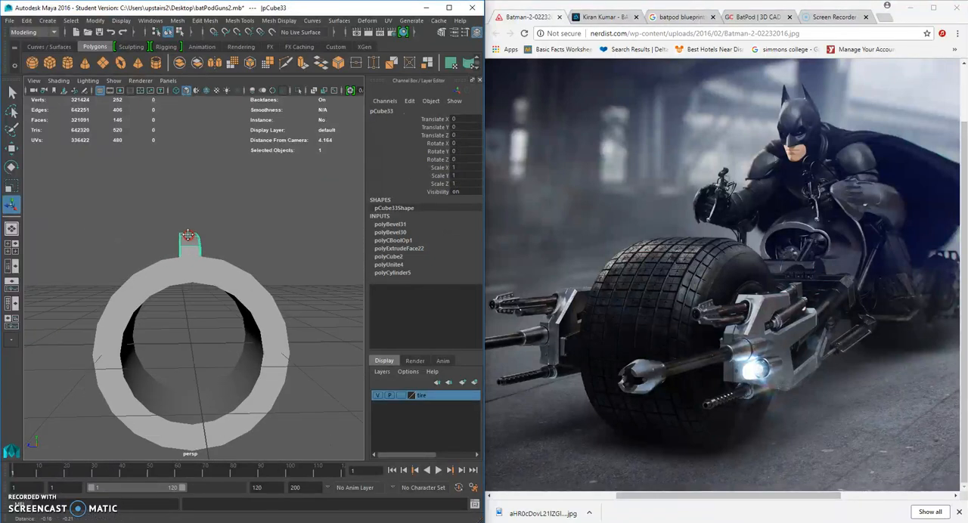
click(12, 149)
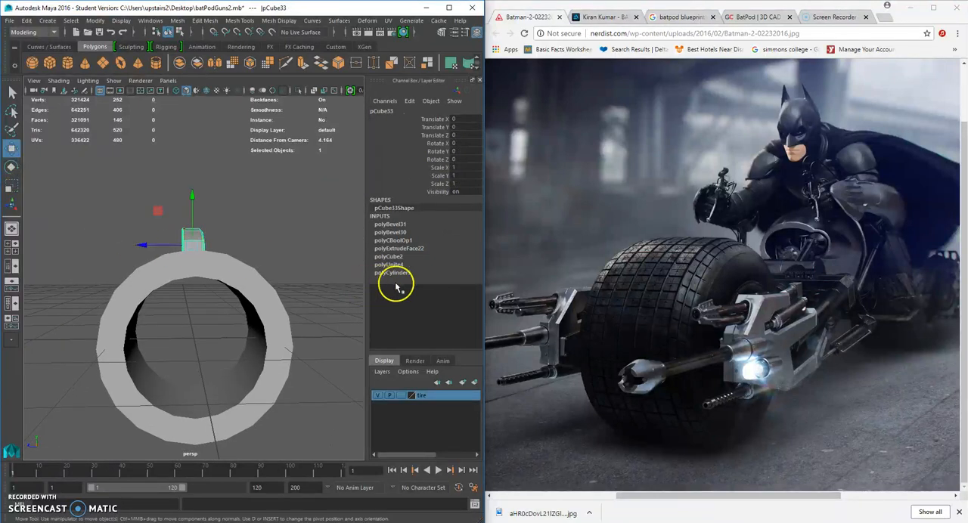
drag(194, 194, 241, 348)
key(d)
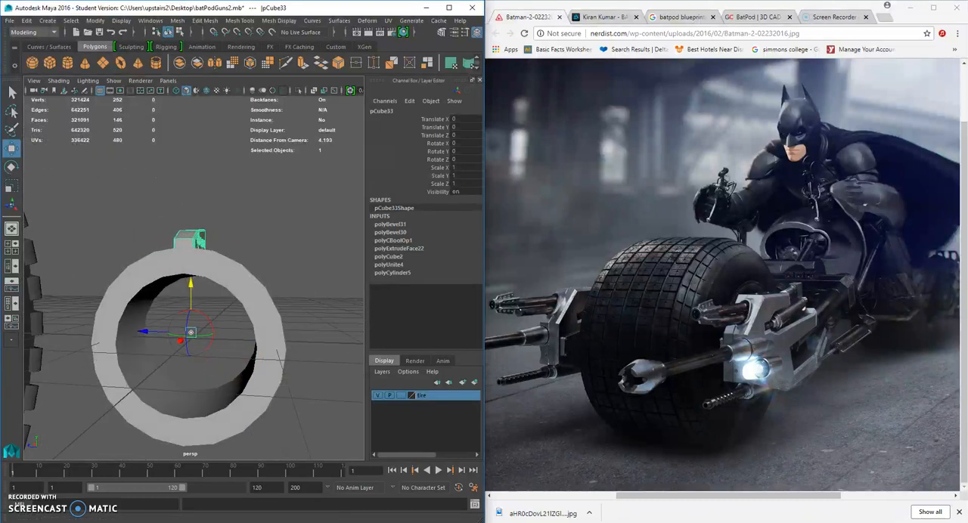
Try to make 4 copies of the sight block with Duplicate Special, rotated 90 degrees in X and 9 degrees in Z.
click(26, 21)
mouse_move(82, 237)
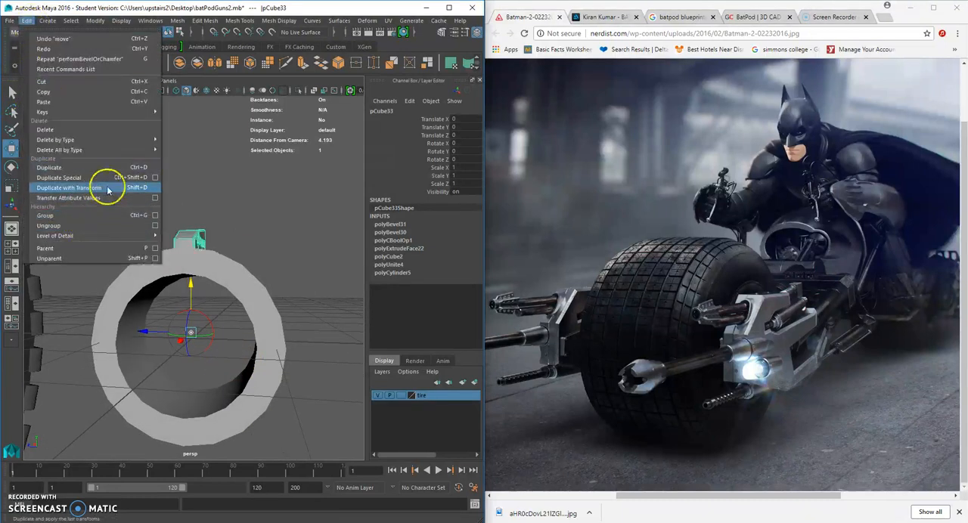
click(155, 177)
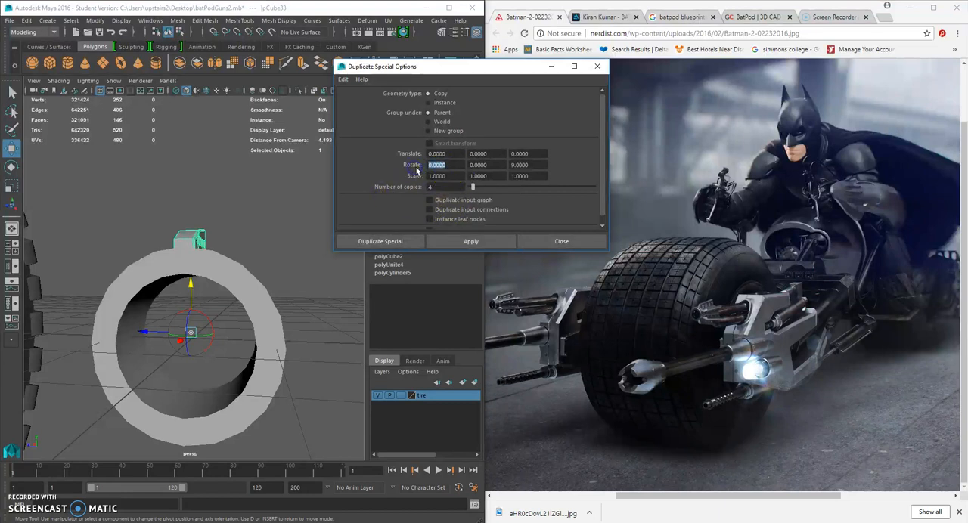
click(393, 242)
Delete all the rotated copies around the pipe, keeping only the original sight block on top.
alt+drag(270, 267, 271, 319)
click(309, 280)
click(244, 344)
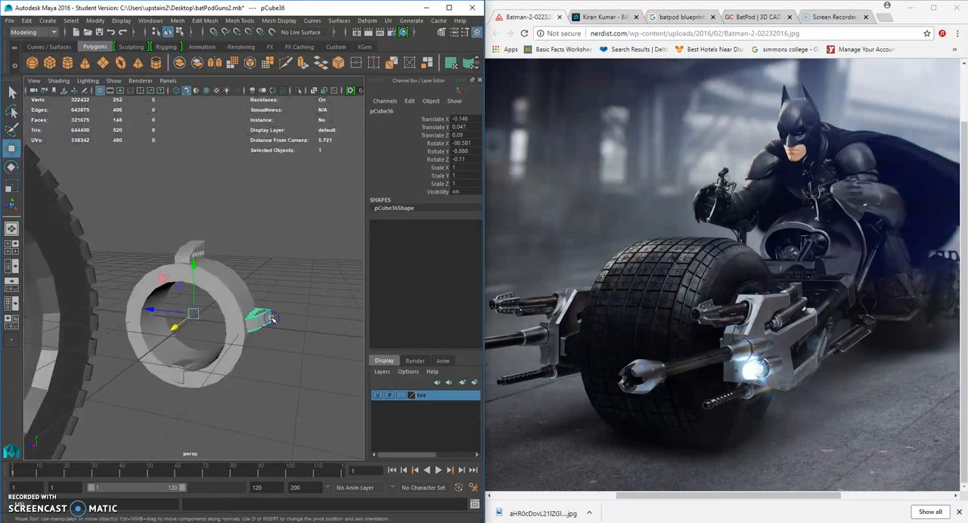
key(Delete)
click(161, 333)
click(172, 376)
key(Delete)
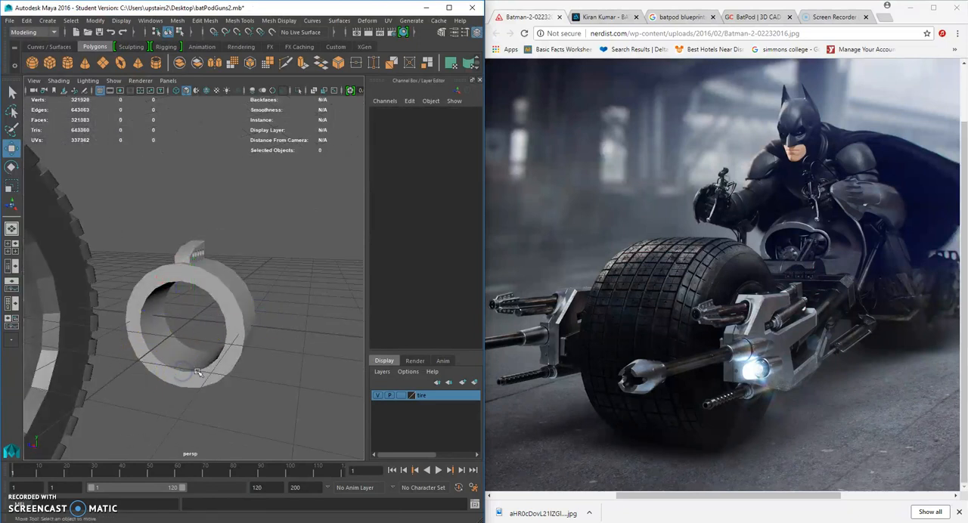
alt+drag(121, 359, 136, 336)
click(136, 334)
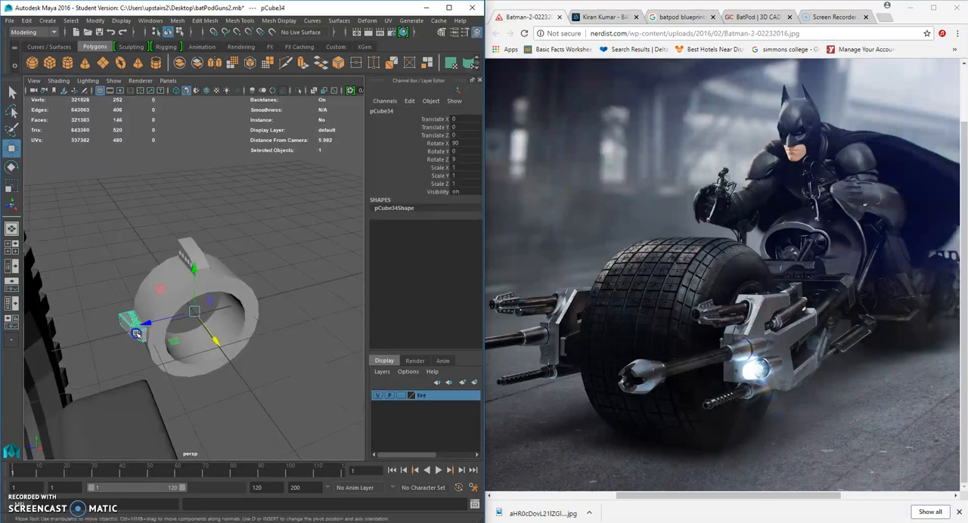
key(Delete)
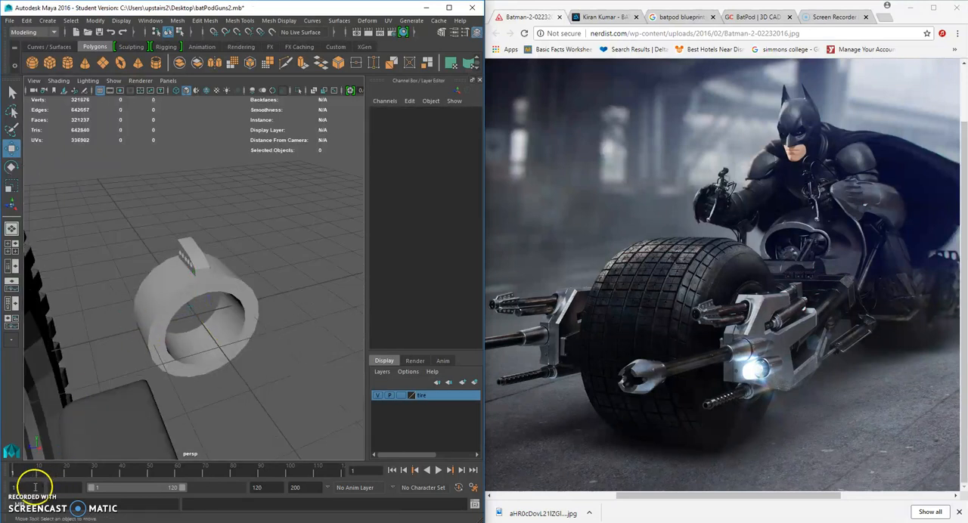